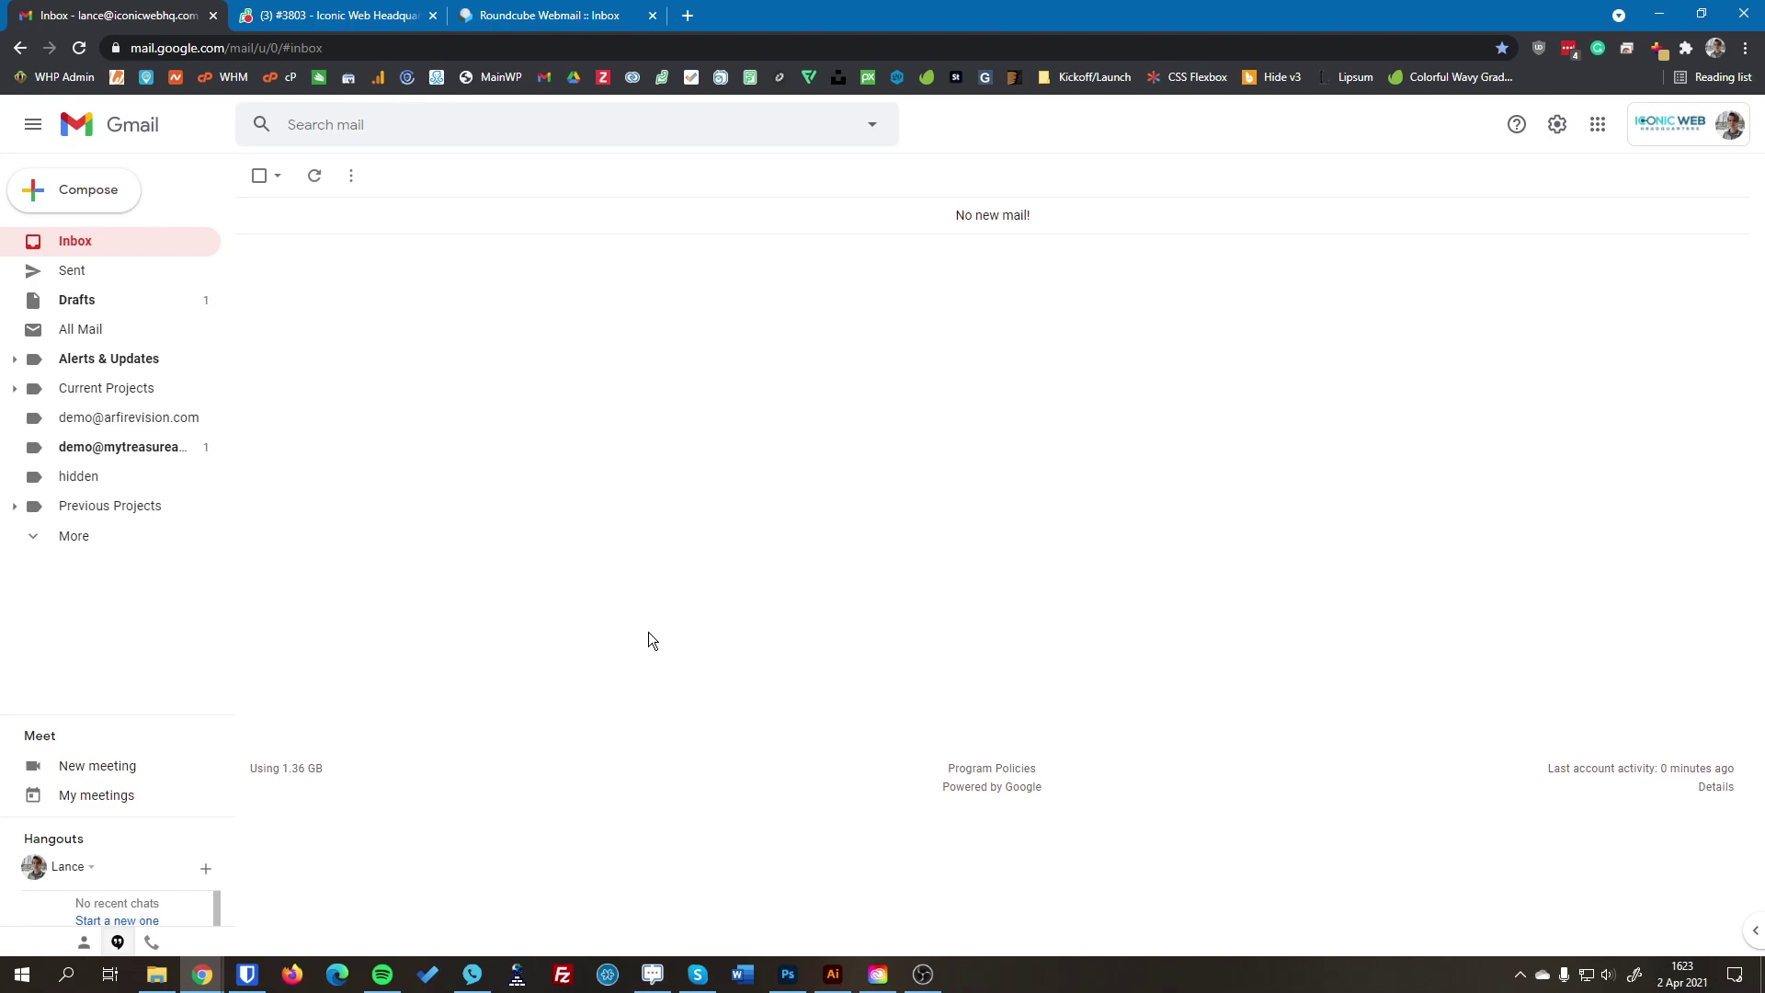
# Step: Go to Gmail's Accounts settings and start 'Add a mail account' for checking mail from another account
pyautogui.click(1553, 125)
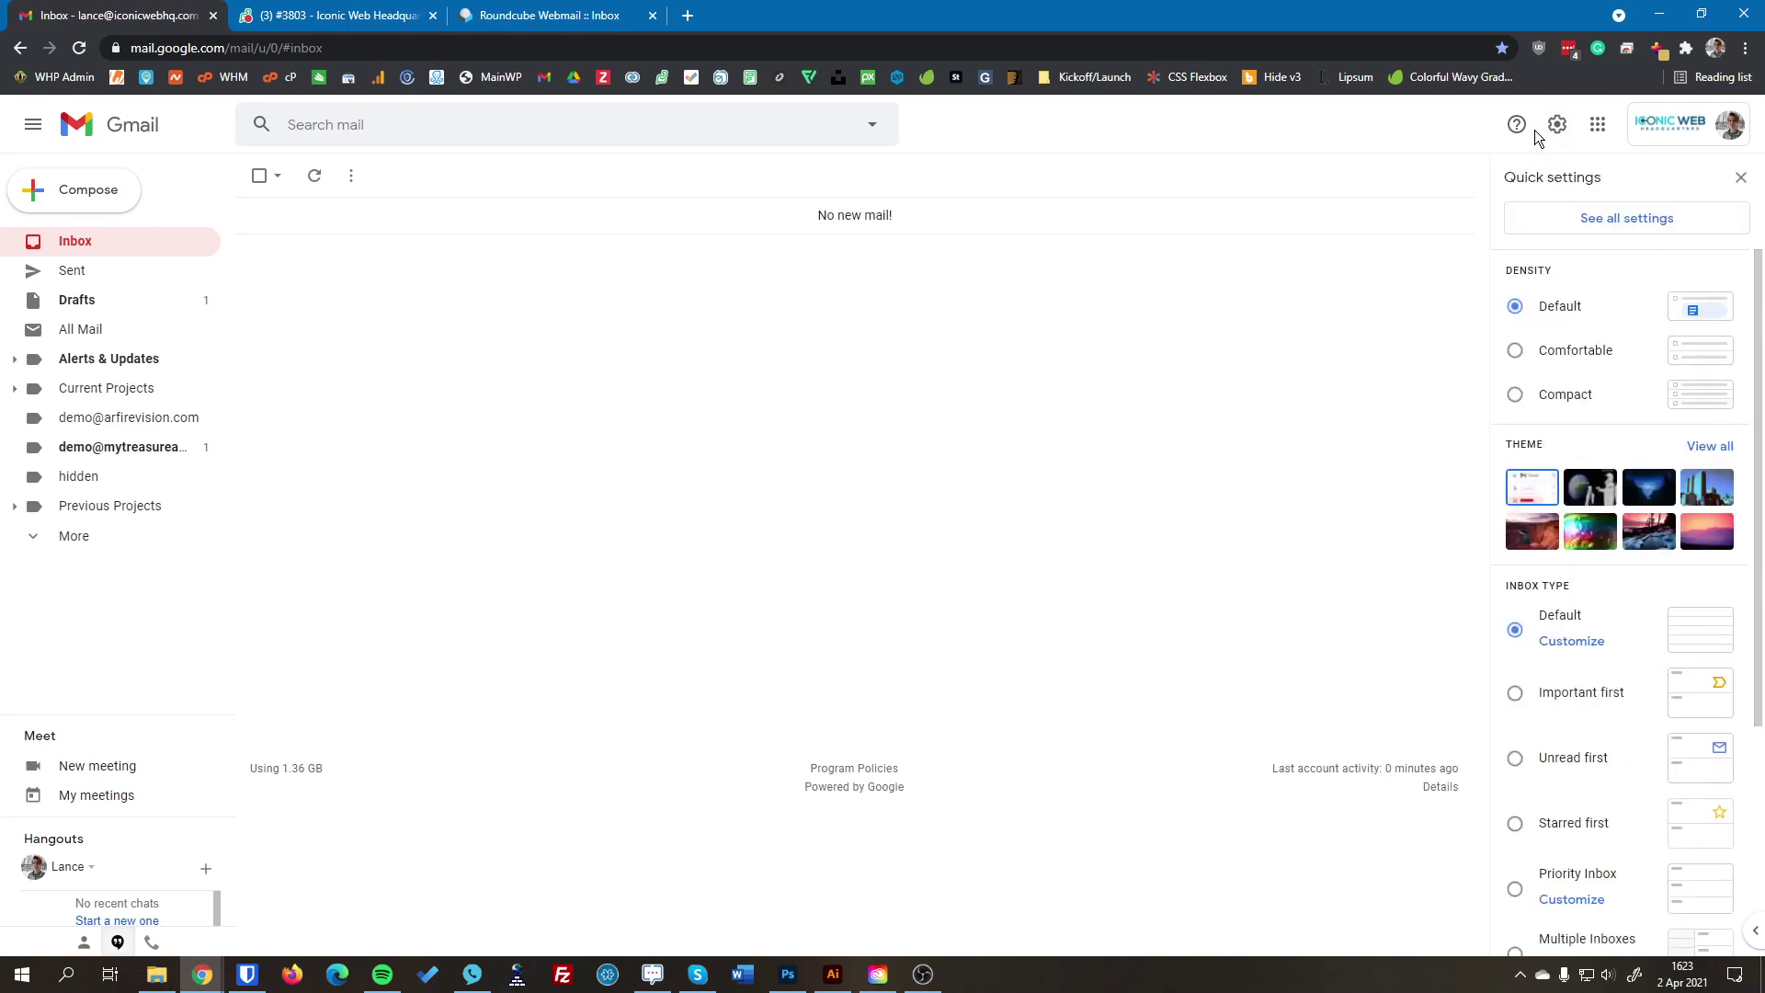
pyautogui.click(1557, 226)
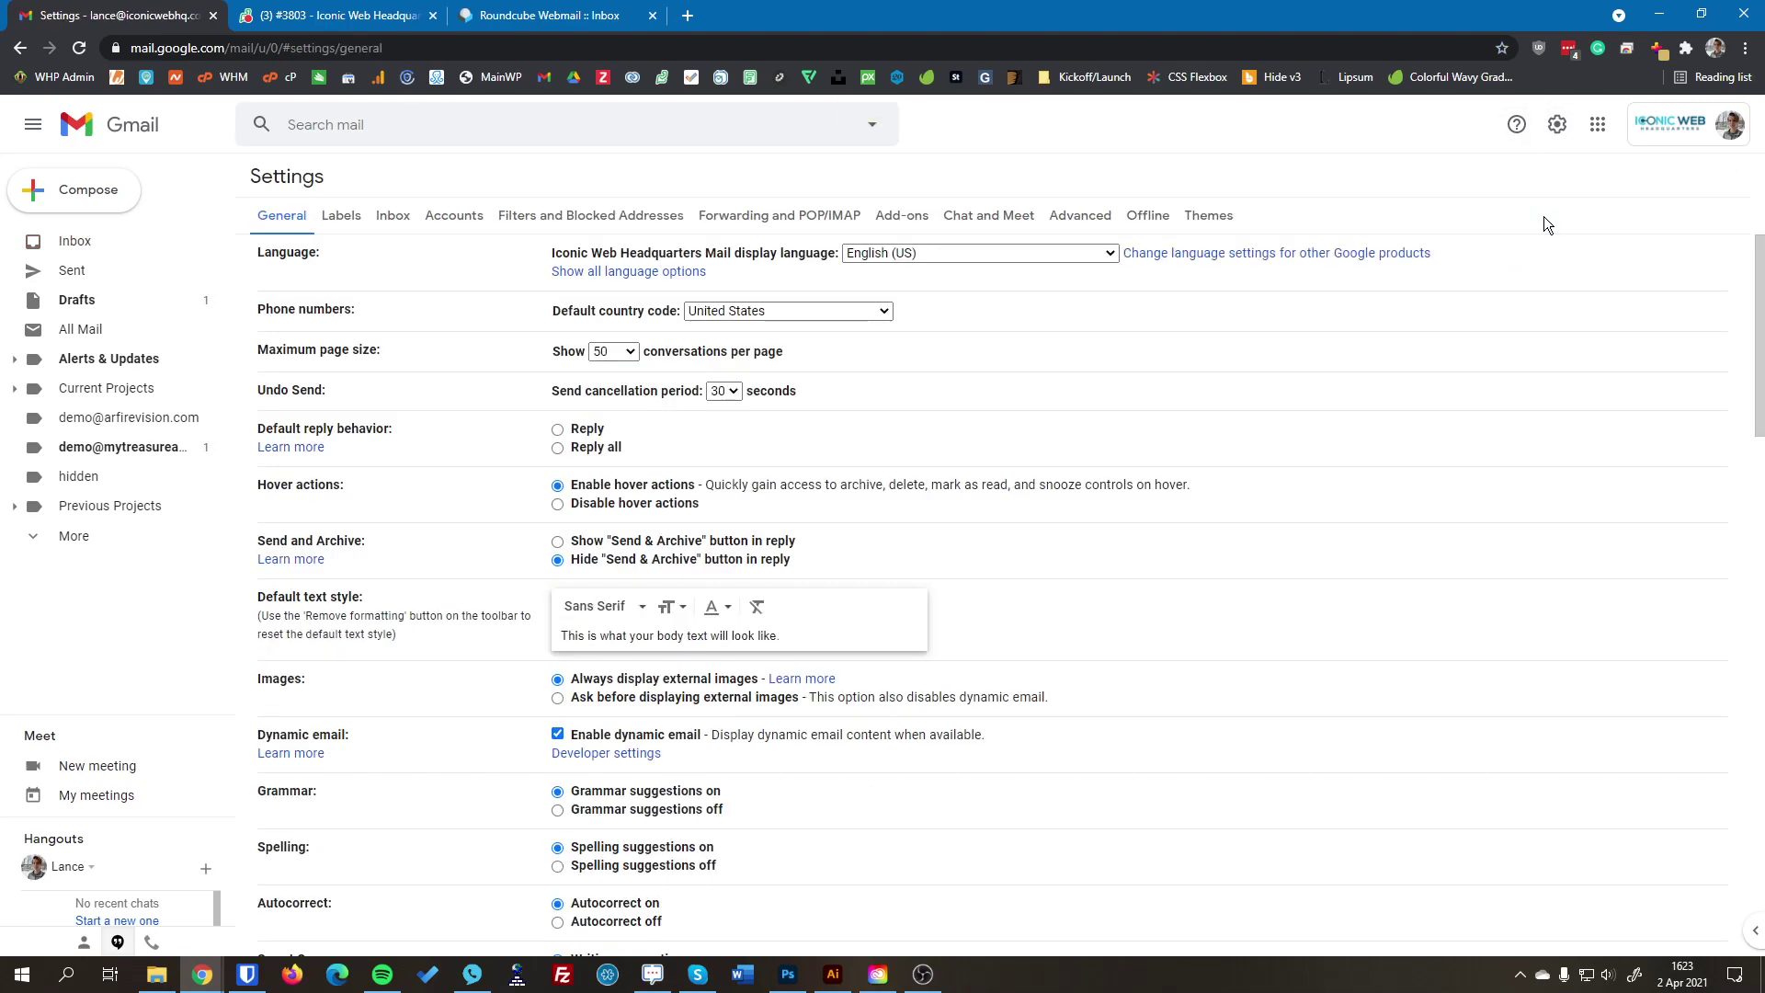
pyautogui.click(450, 216)
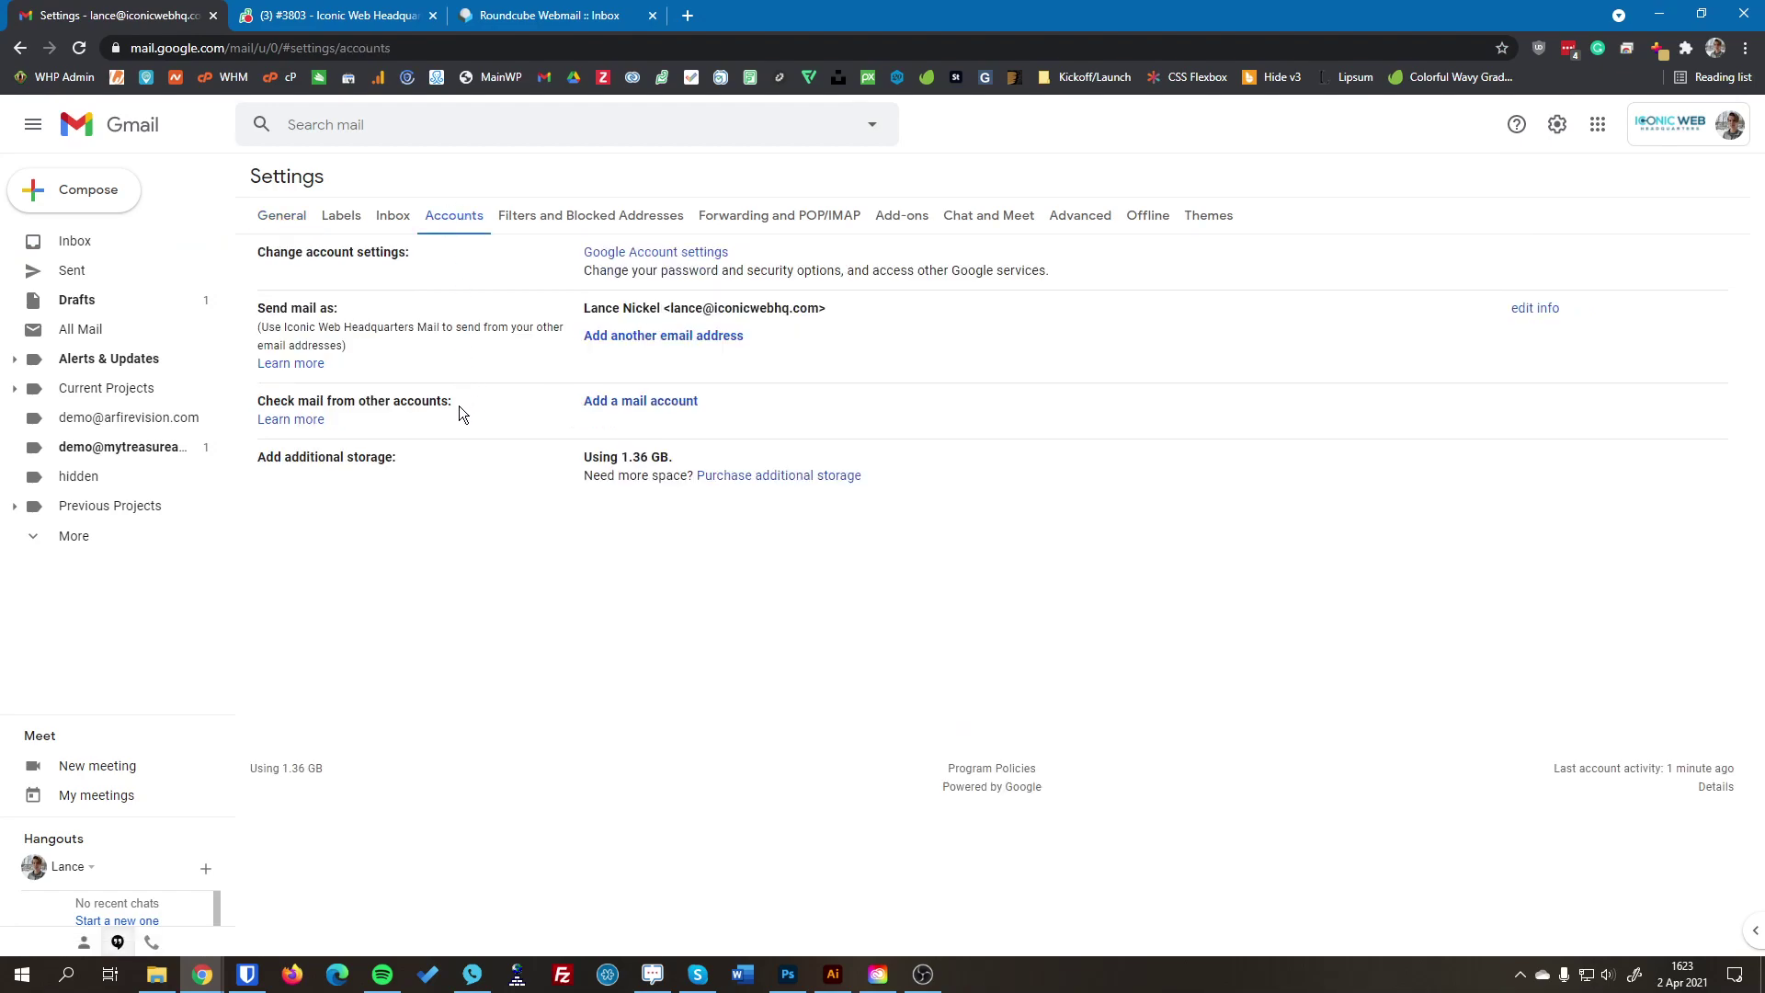
pyautogui.moveTo(455, 405); pyautogui.dragTo(259, 406)
pyautogui.click(288, 406)
pyautogui.click(607, 405)
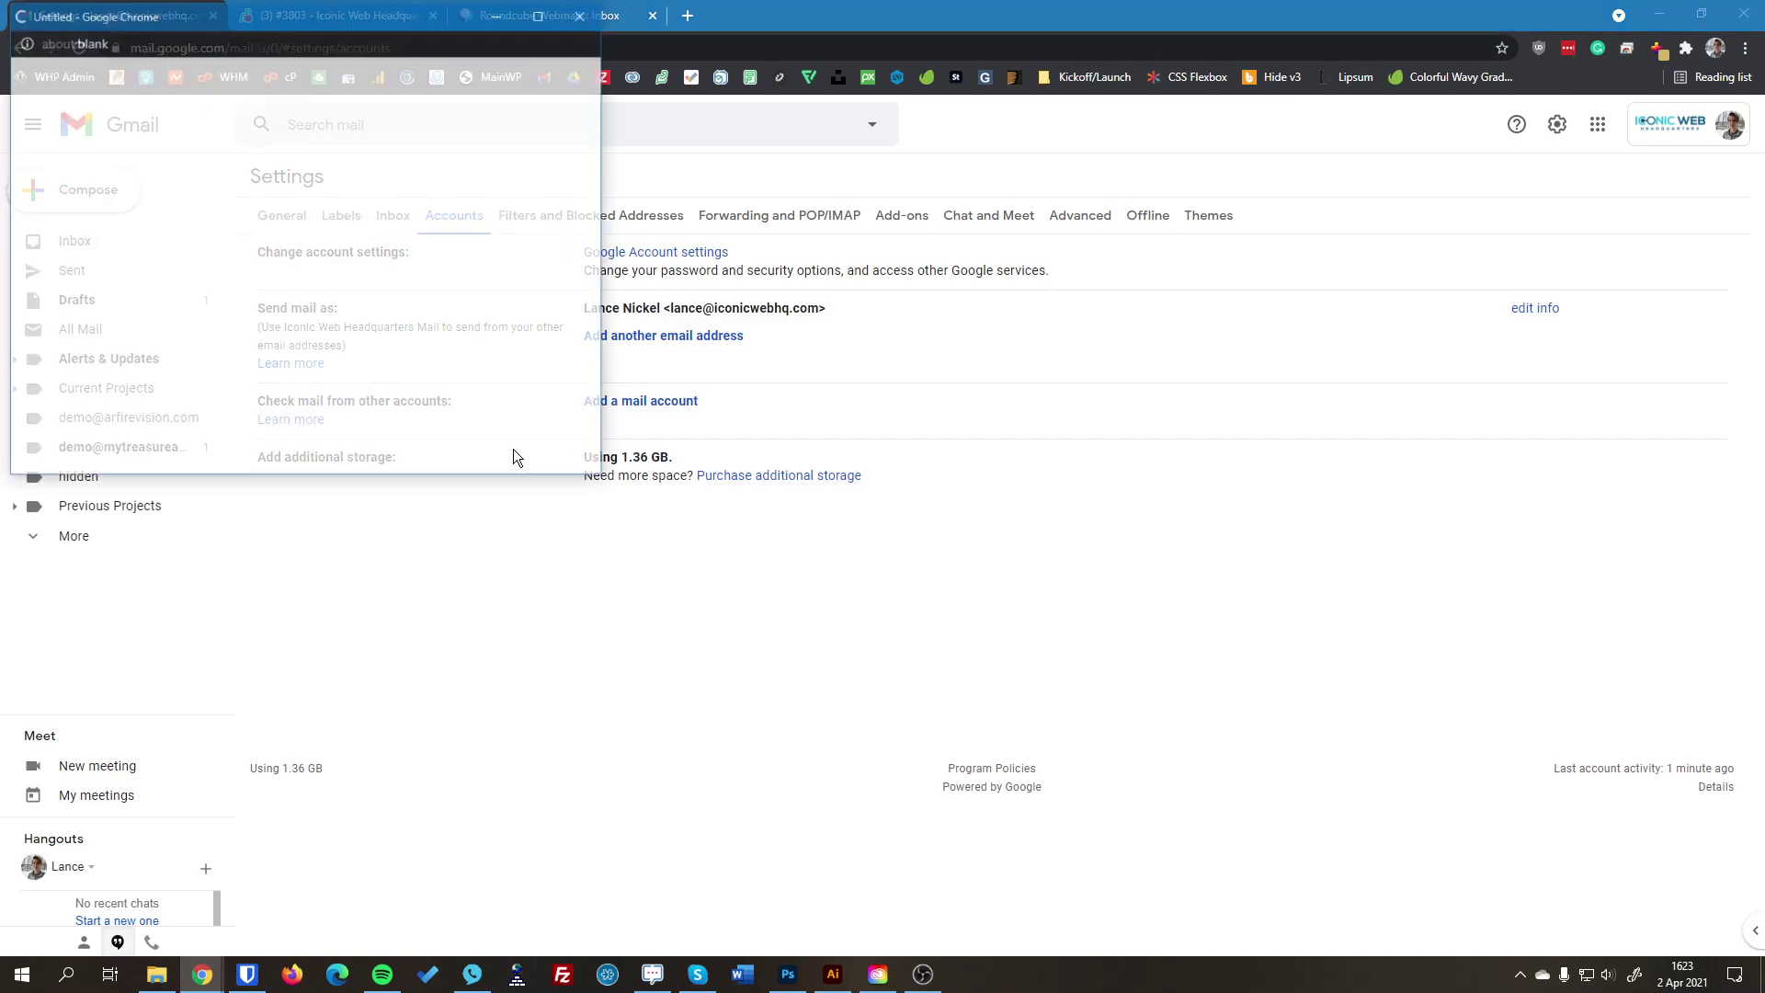
# Step: Enter the demo mytreasureadventures.com address, then fill in the full-address username and the password
pyautogui.moveTo(478, 93); pyautogui.dragTo(657, 119)
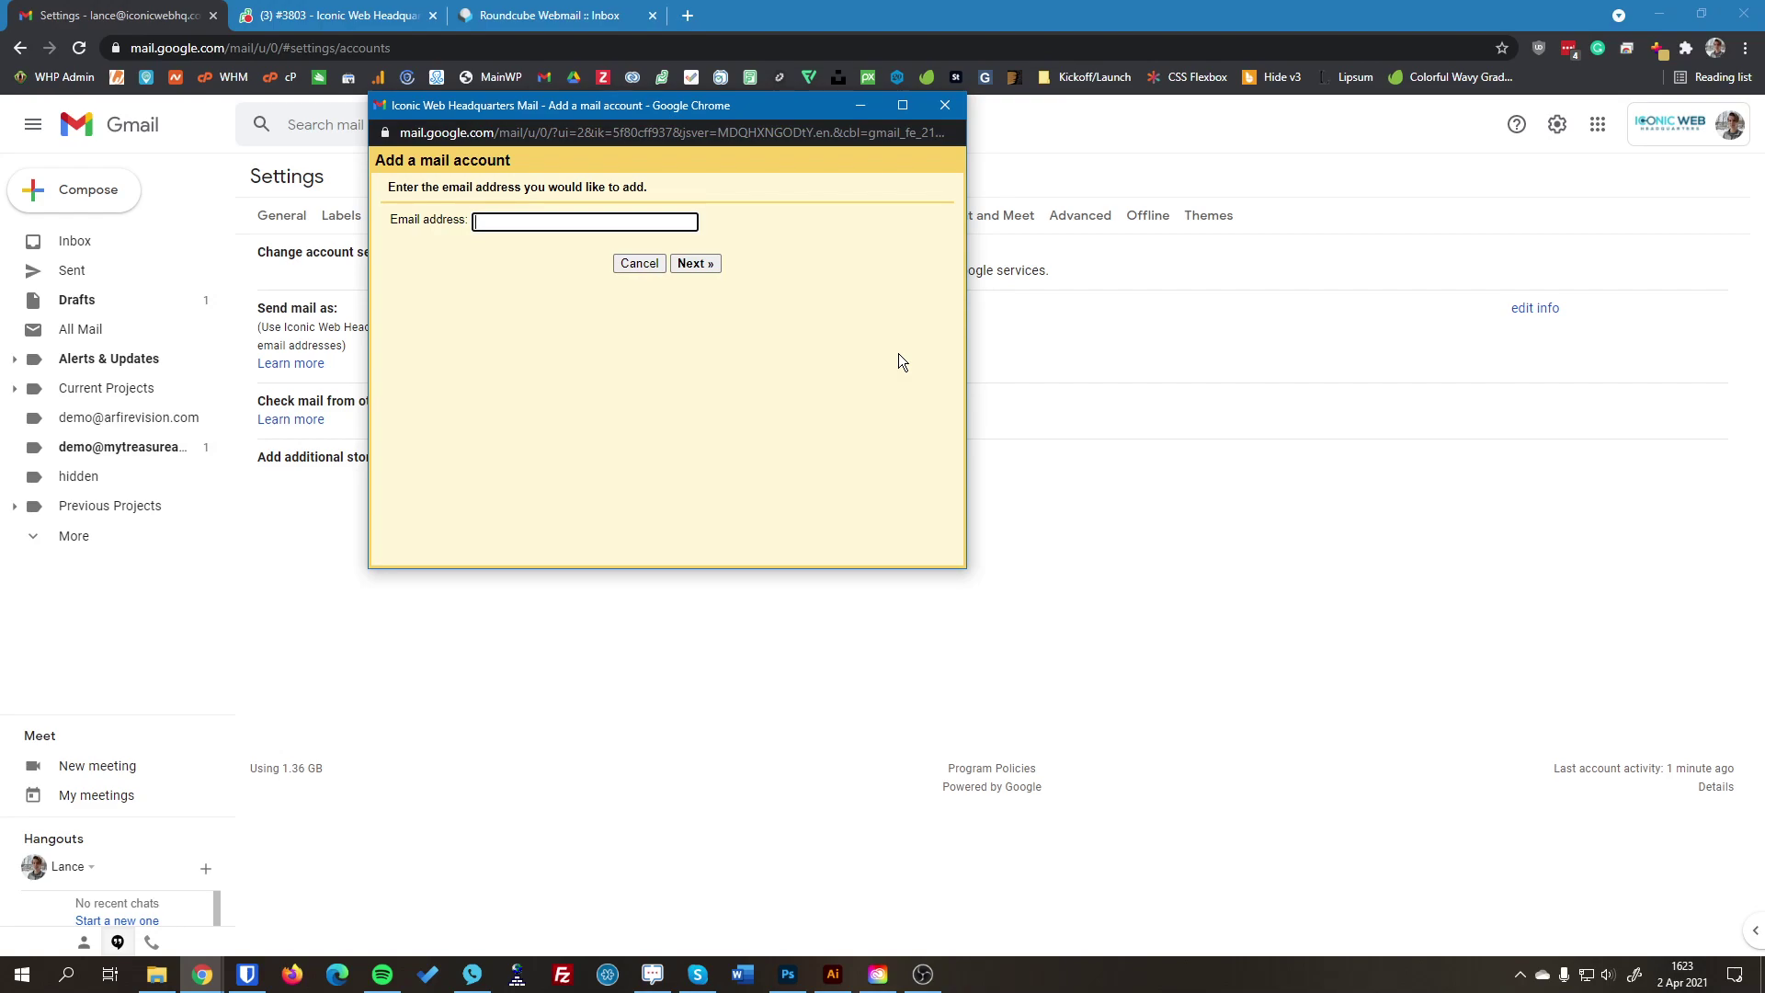
pyautogui.click(684, 262)
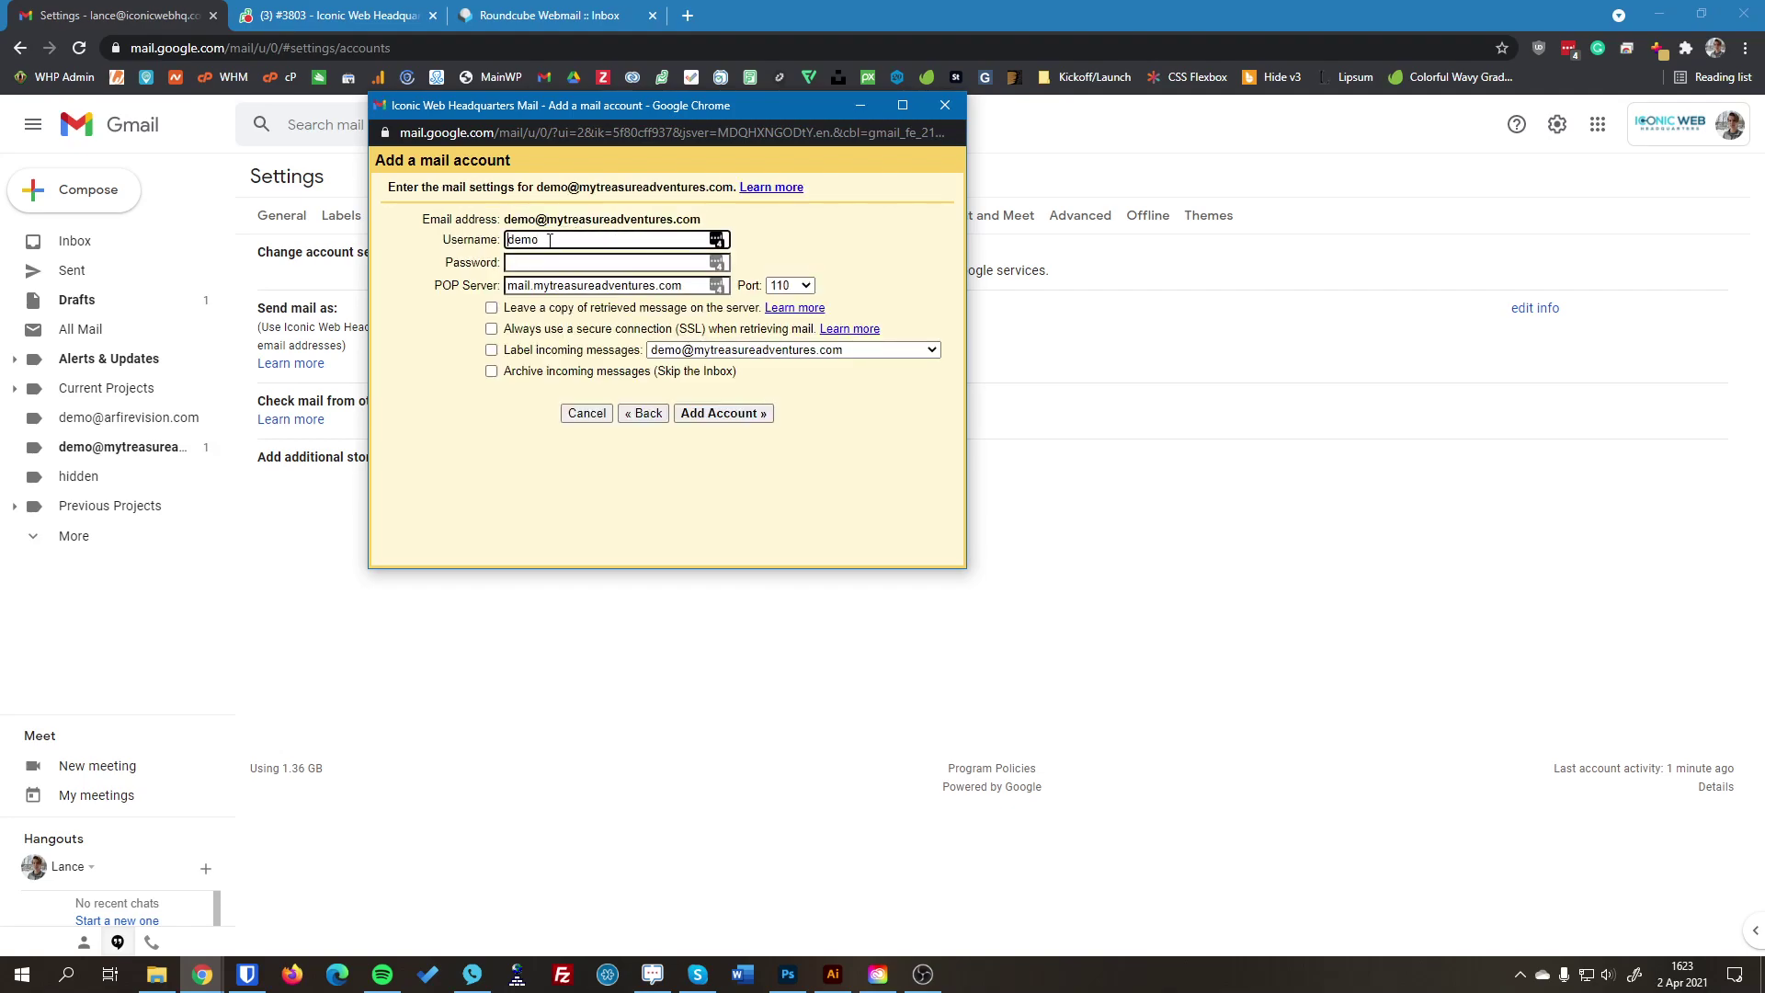
pyautogui.write('@mytreasureadventures.com')
pyautogui.press('Tab')
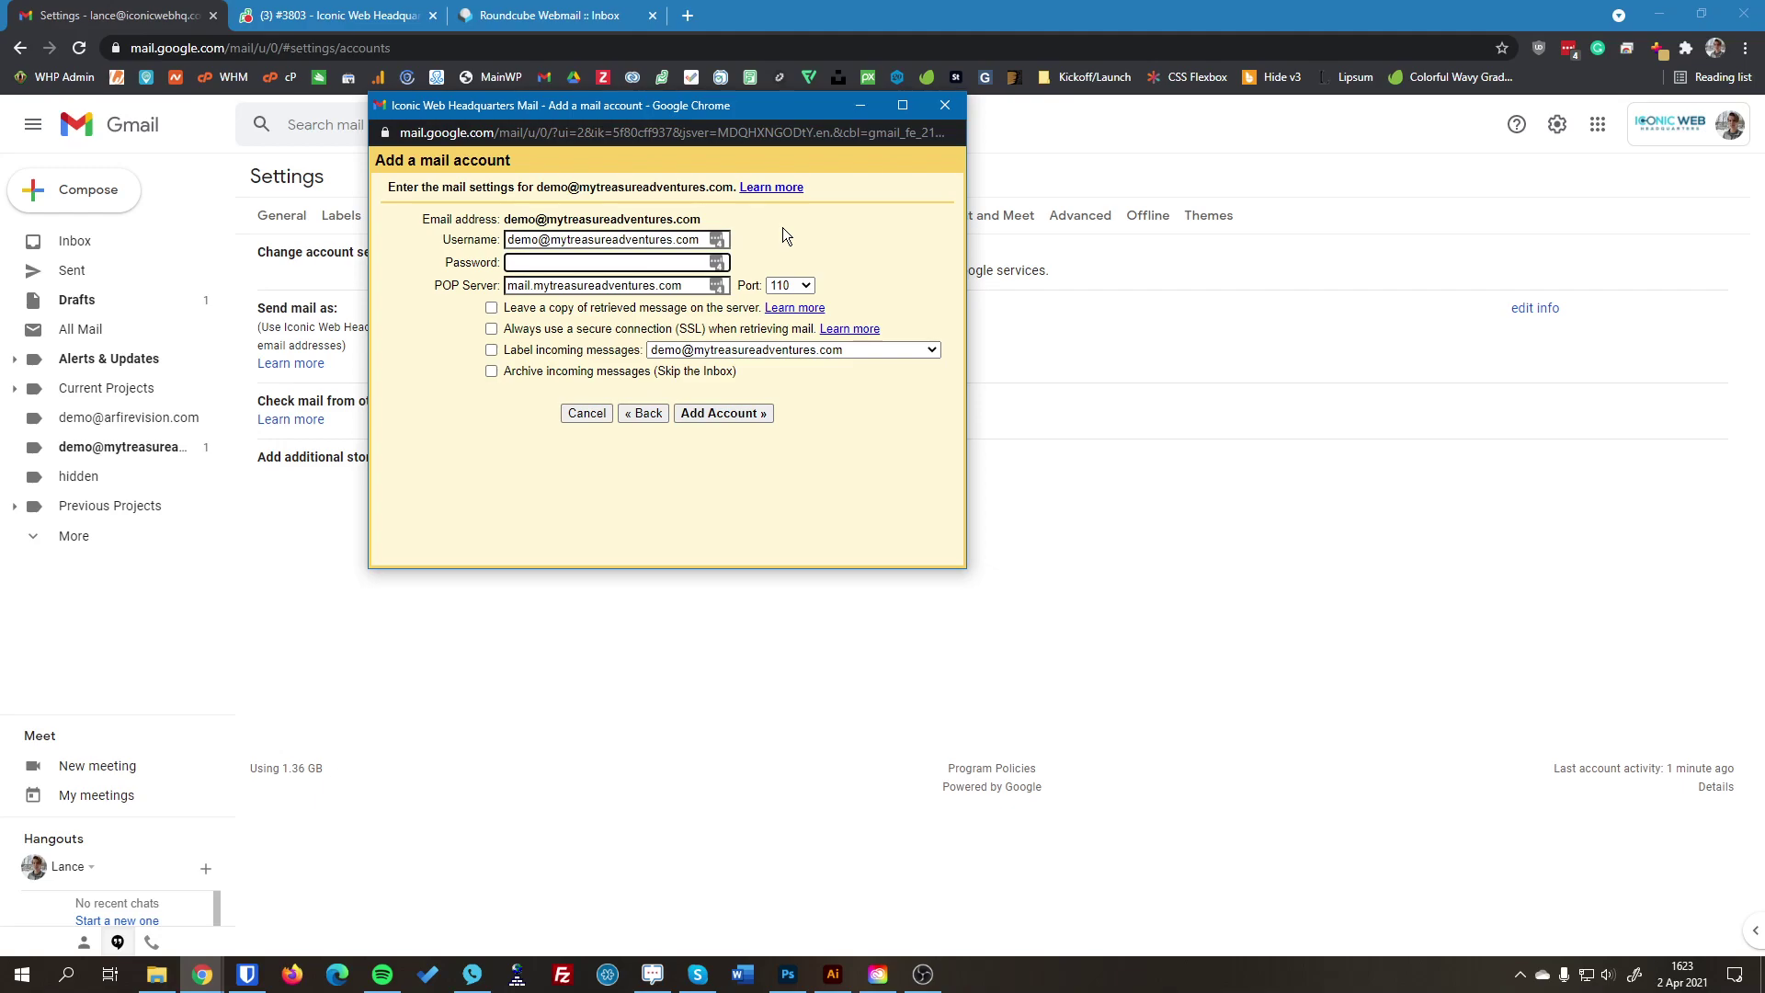
pyautogui.write('•••••••••••')
# Step: Keep the domain's mail server and set the incoming POP port to 995
pyautogui.moveTo(439, 290); pyautogui.dragTo(482, 293)
pyautogui.doubleClick(517, 285)
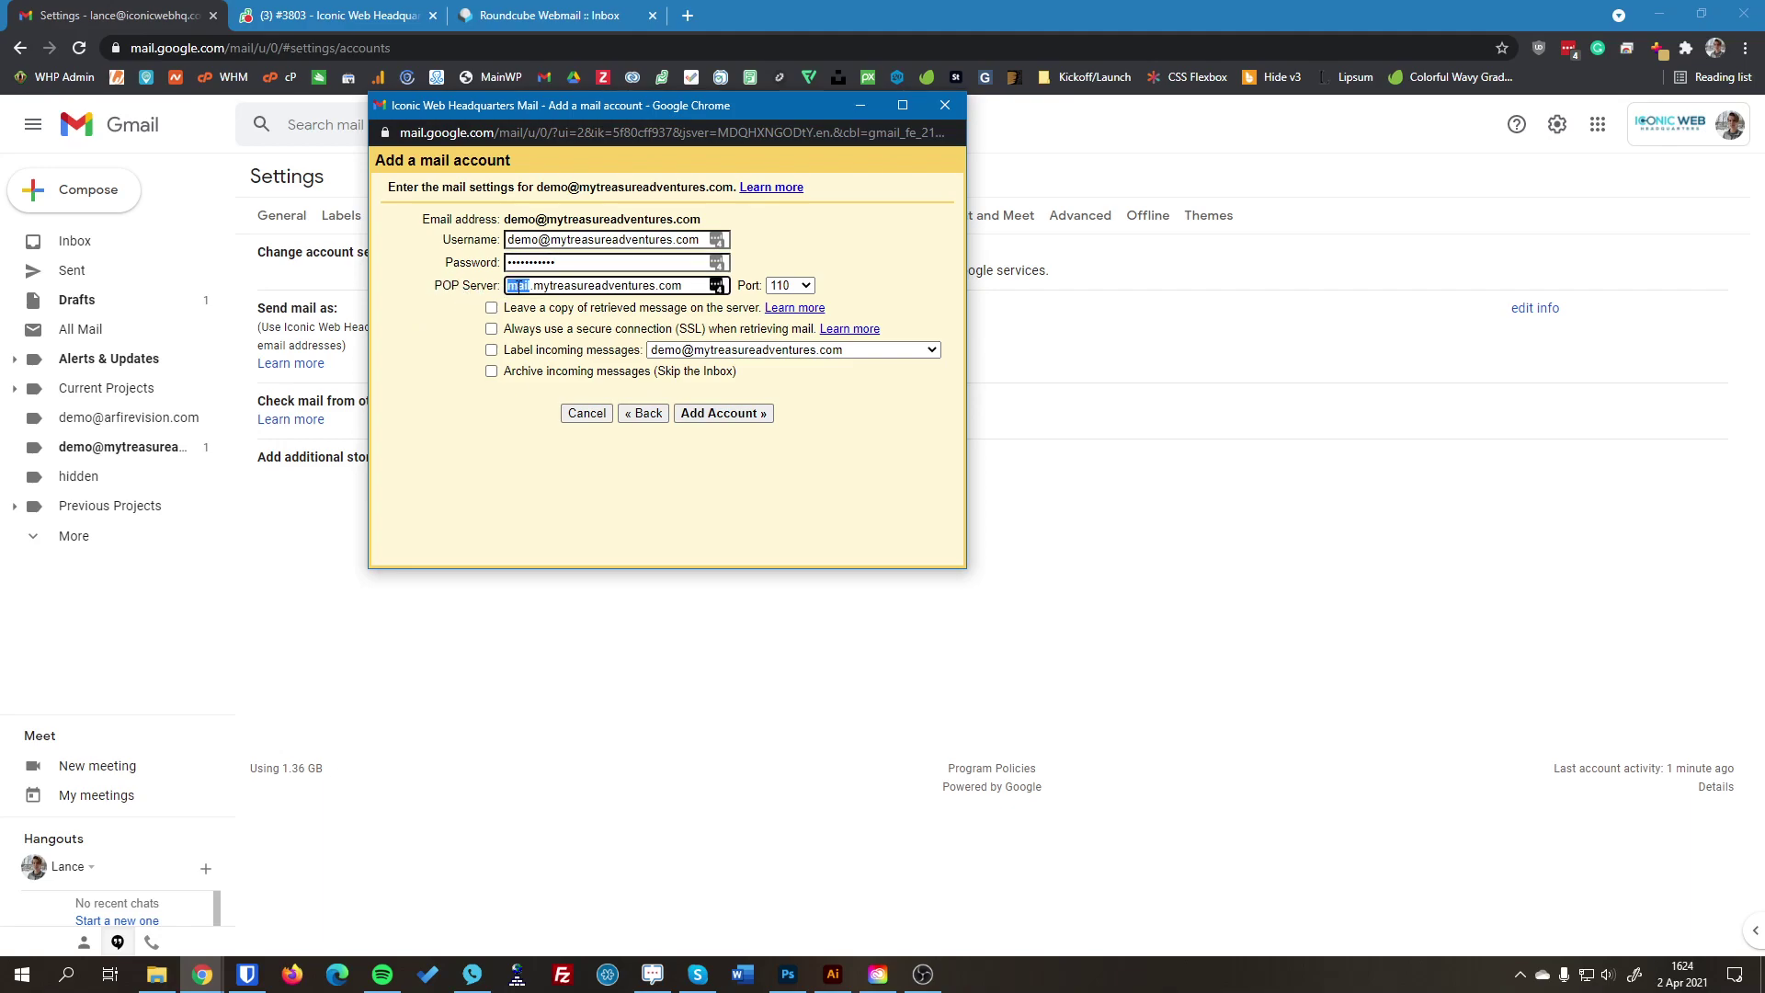
pyautogui.doubleClick(600, 286)
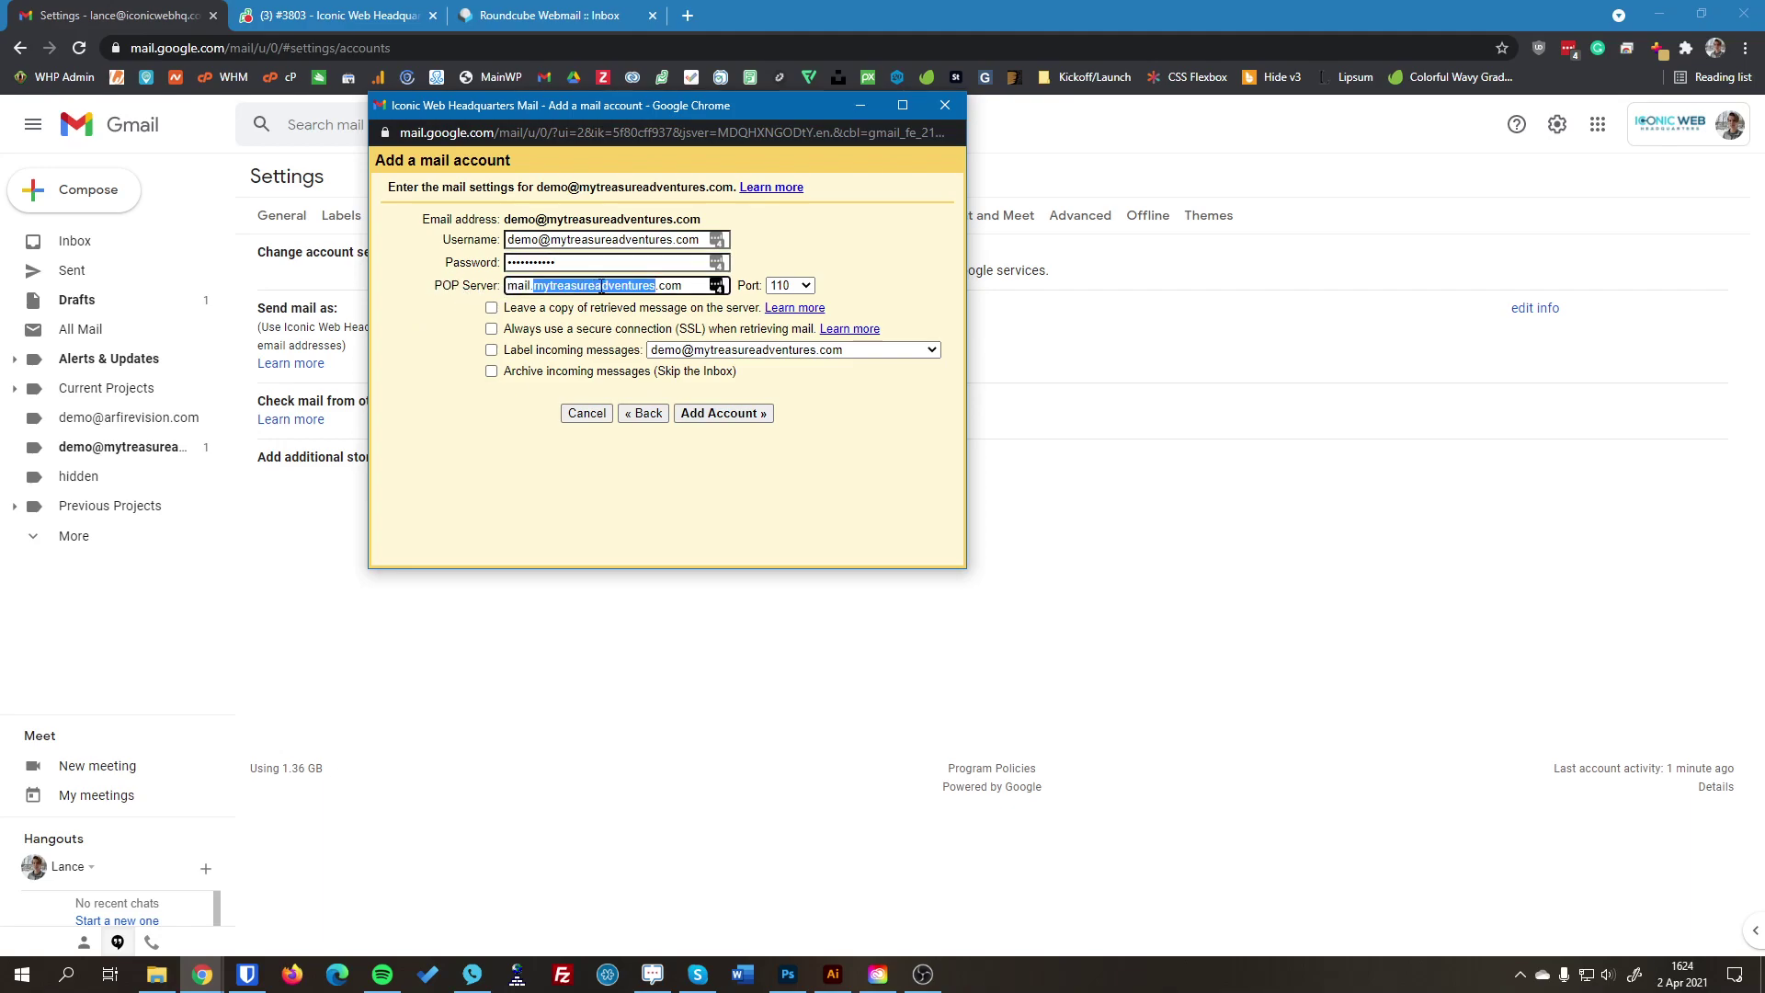
pyautogui.doubleClick(672, 286)
pyautogui.doubleClick(519, 286)
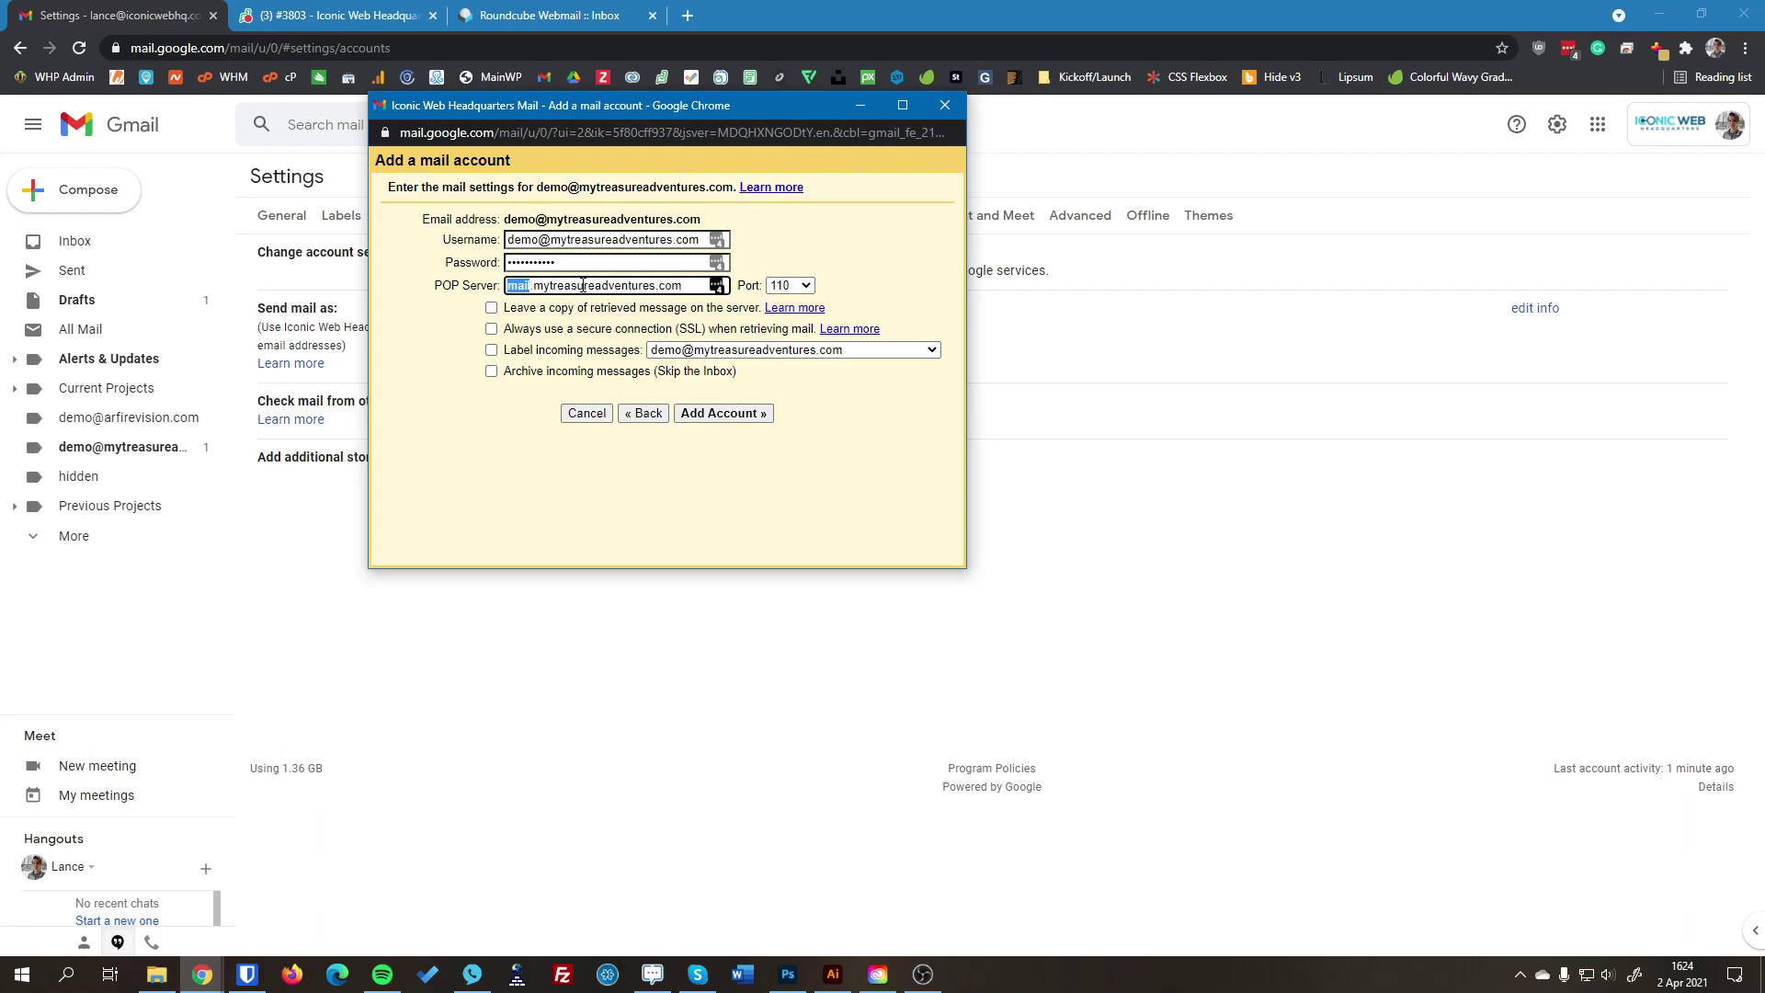
pyautogui.doubleClick(585, 286)
pyautogui.click(668, 286)
pyautogui.click(834, 248)
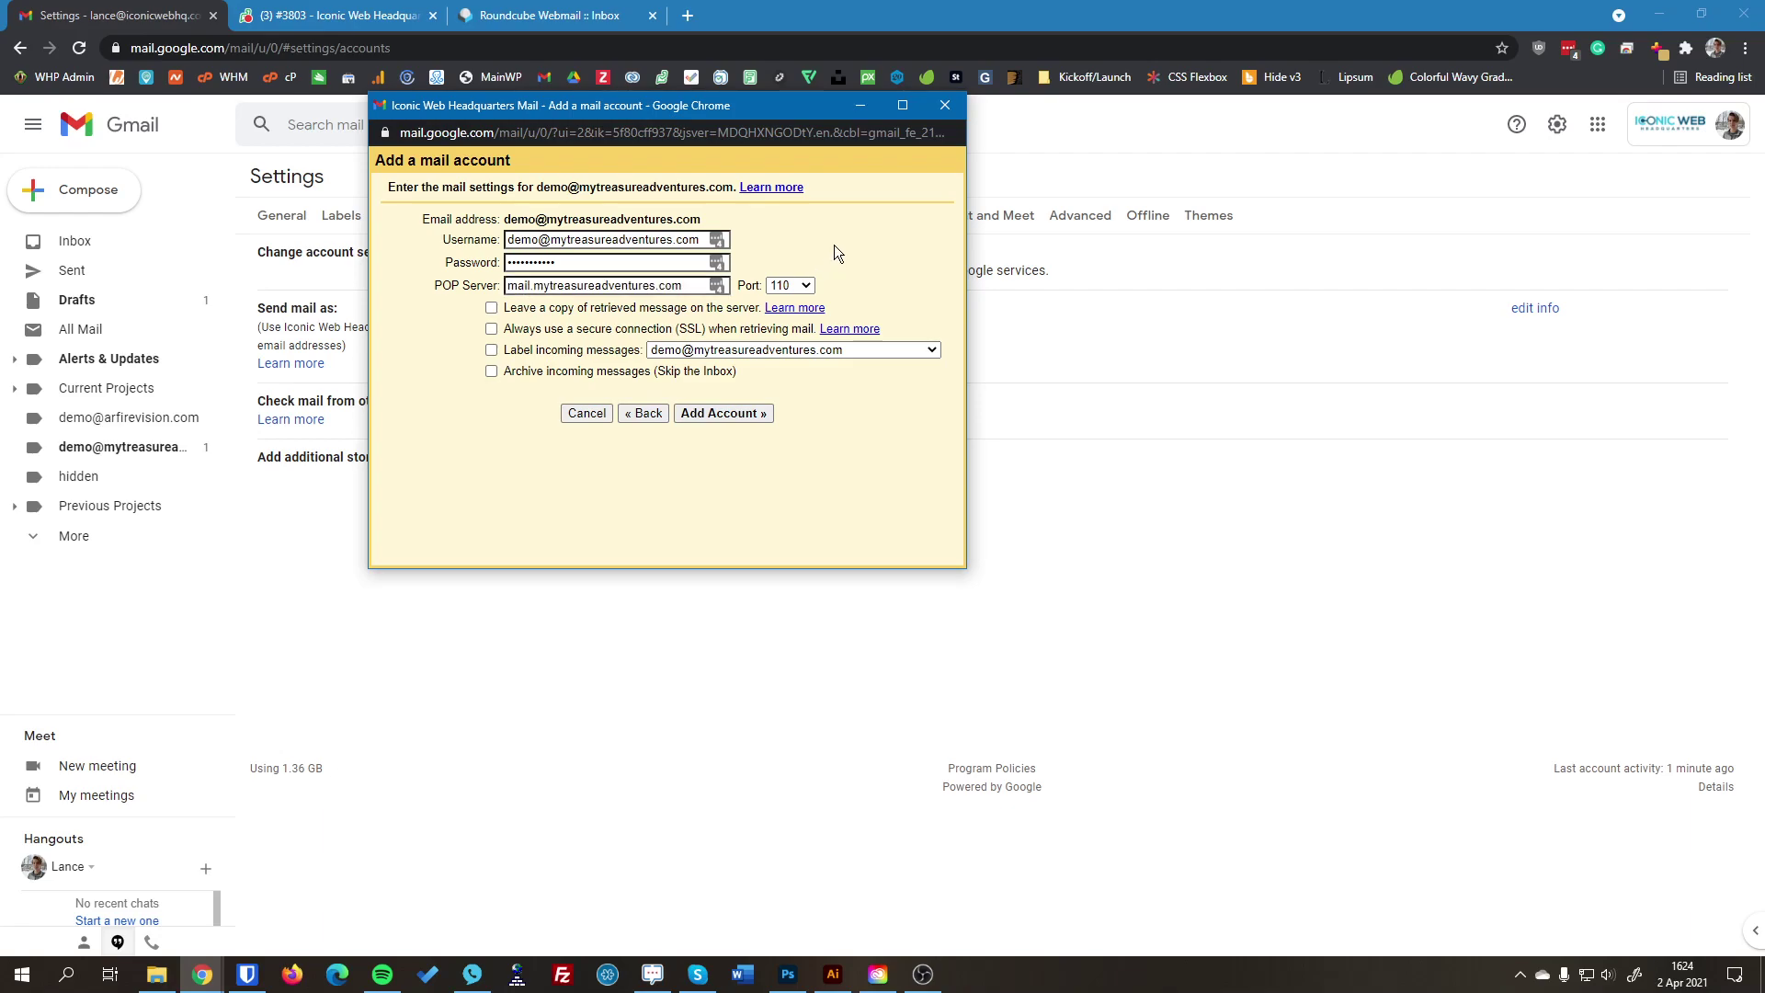
pyautogui.click(785, 285)
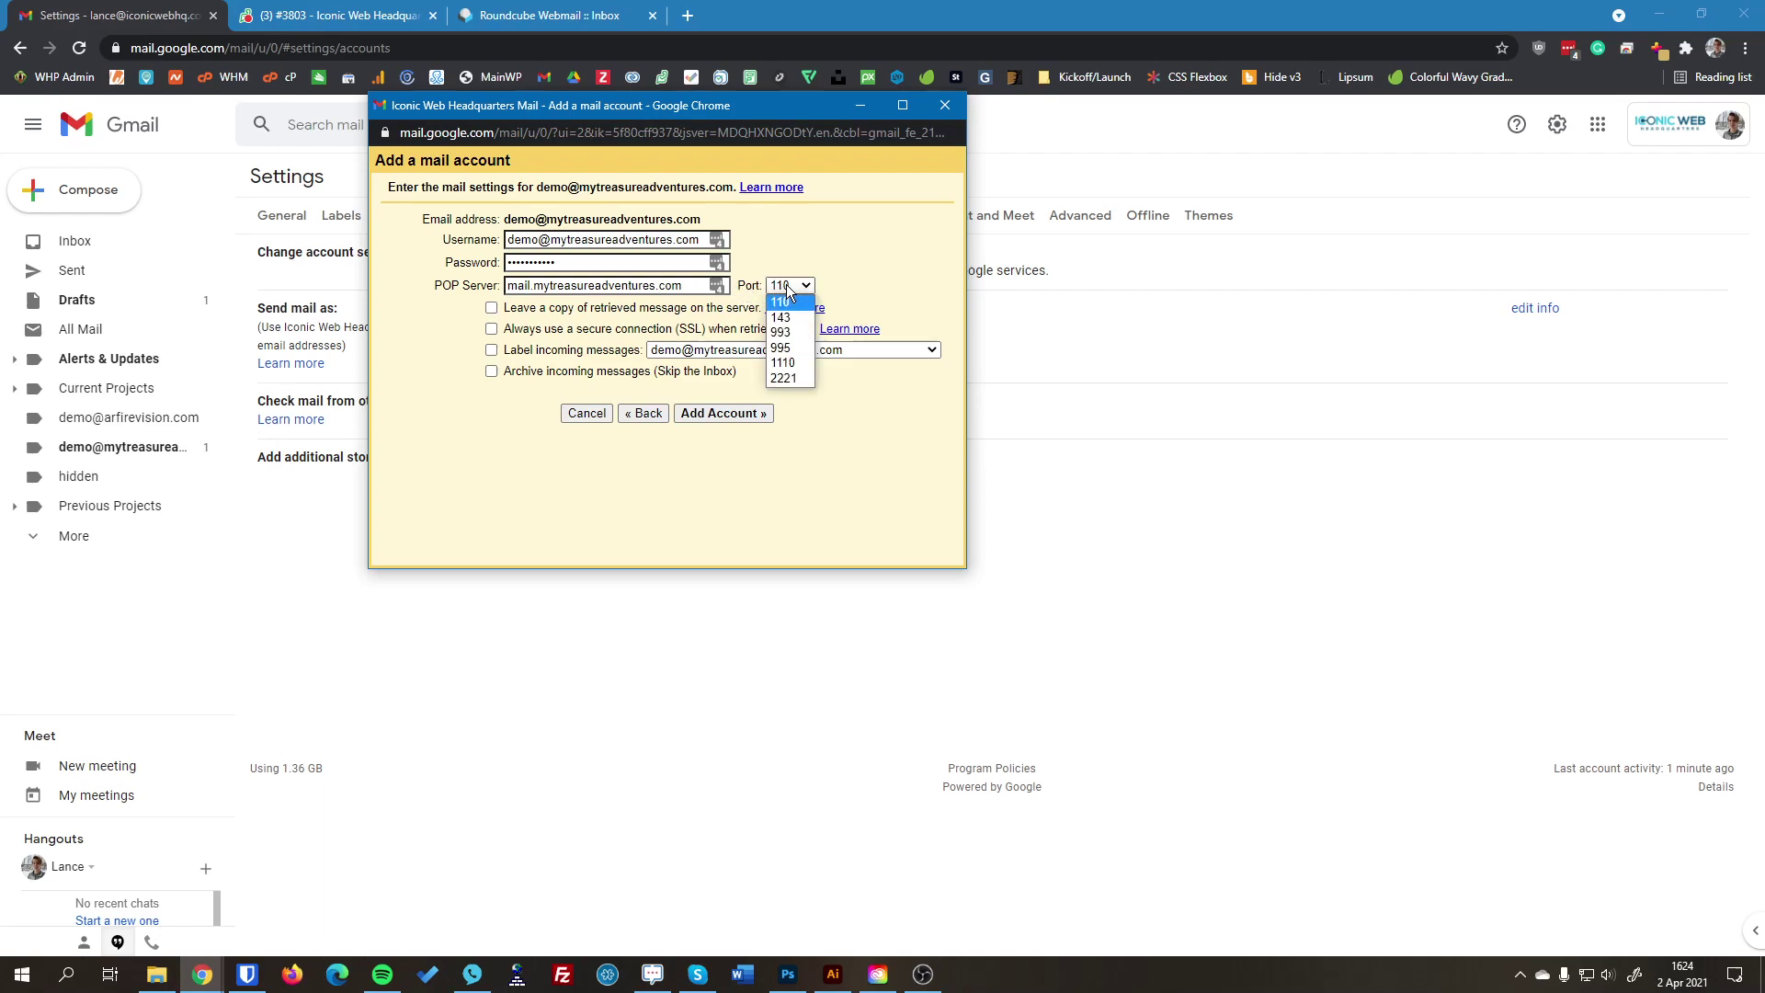
pyautogui.click(795, 353)
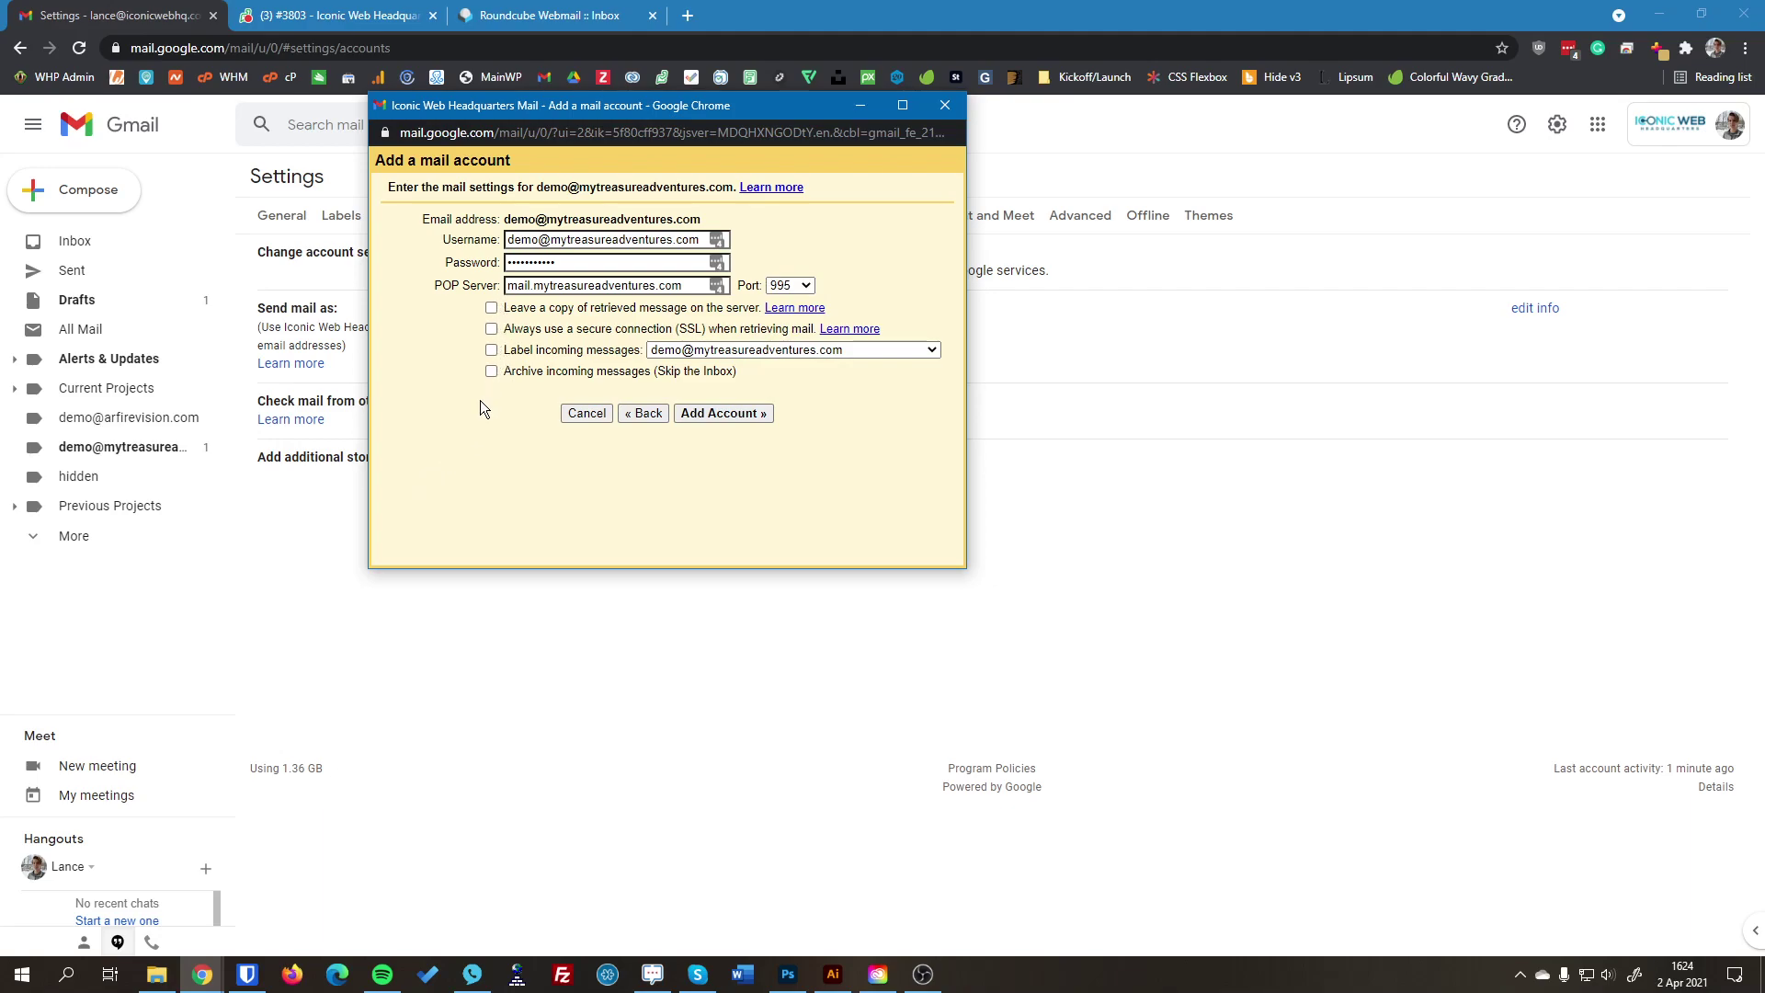
# Step: Require SSL when retrieving mail and add the POP account
pyautogui.click(492, 328)
pyautogui.click(739, 414)
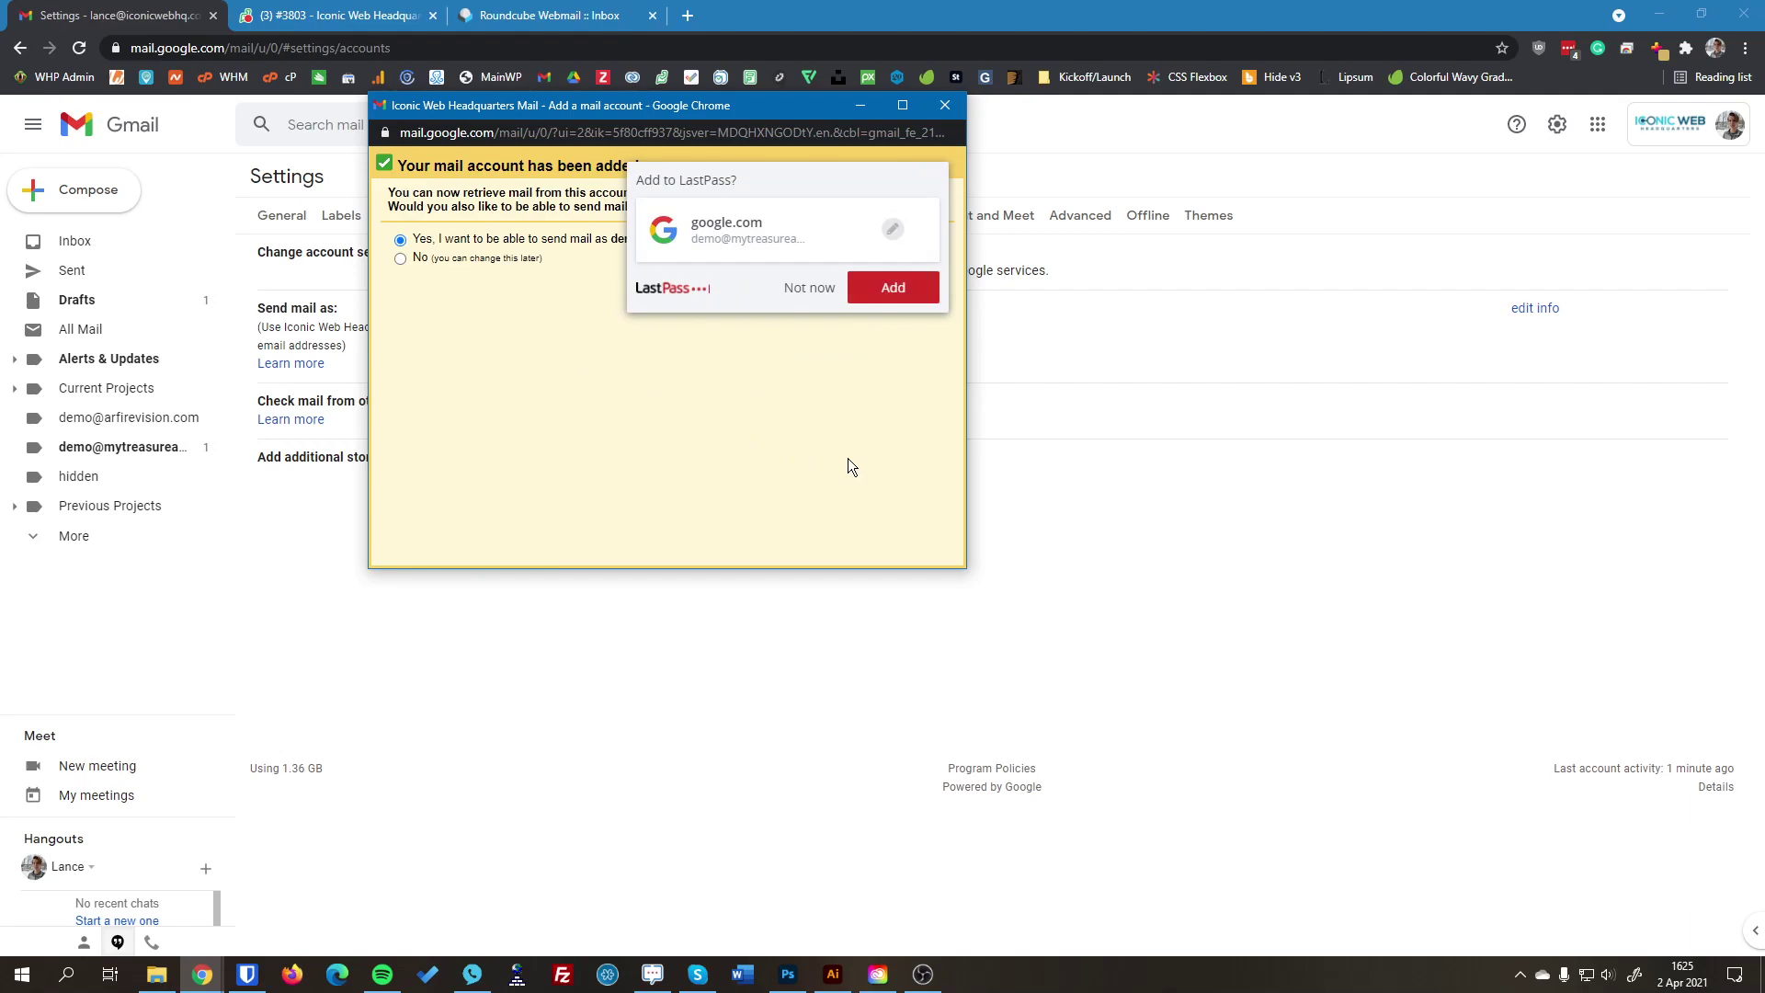
# Step: Dismiss the LastPass offer and choose to also send mail as the demo address
pyautogui.click(809, 287)
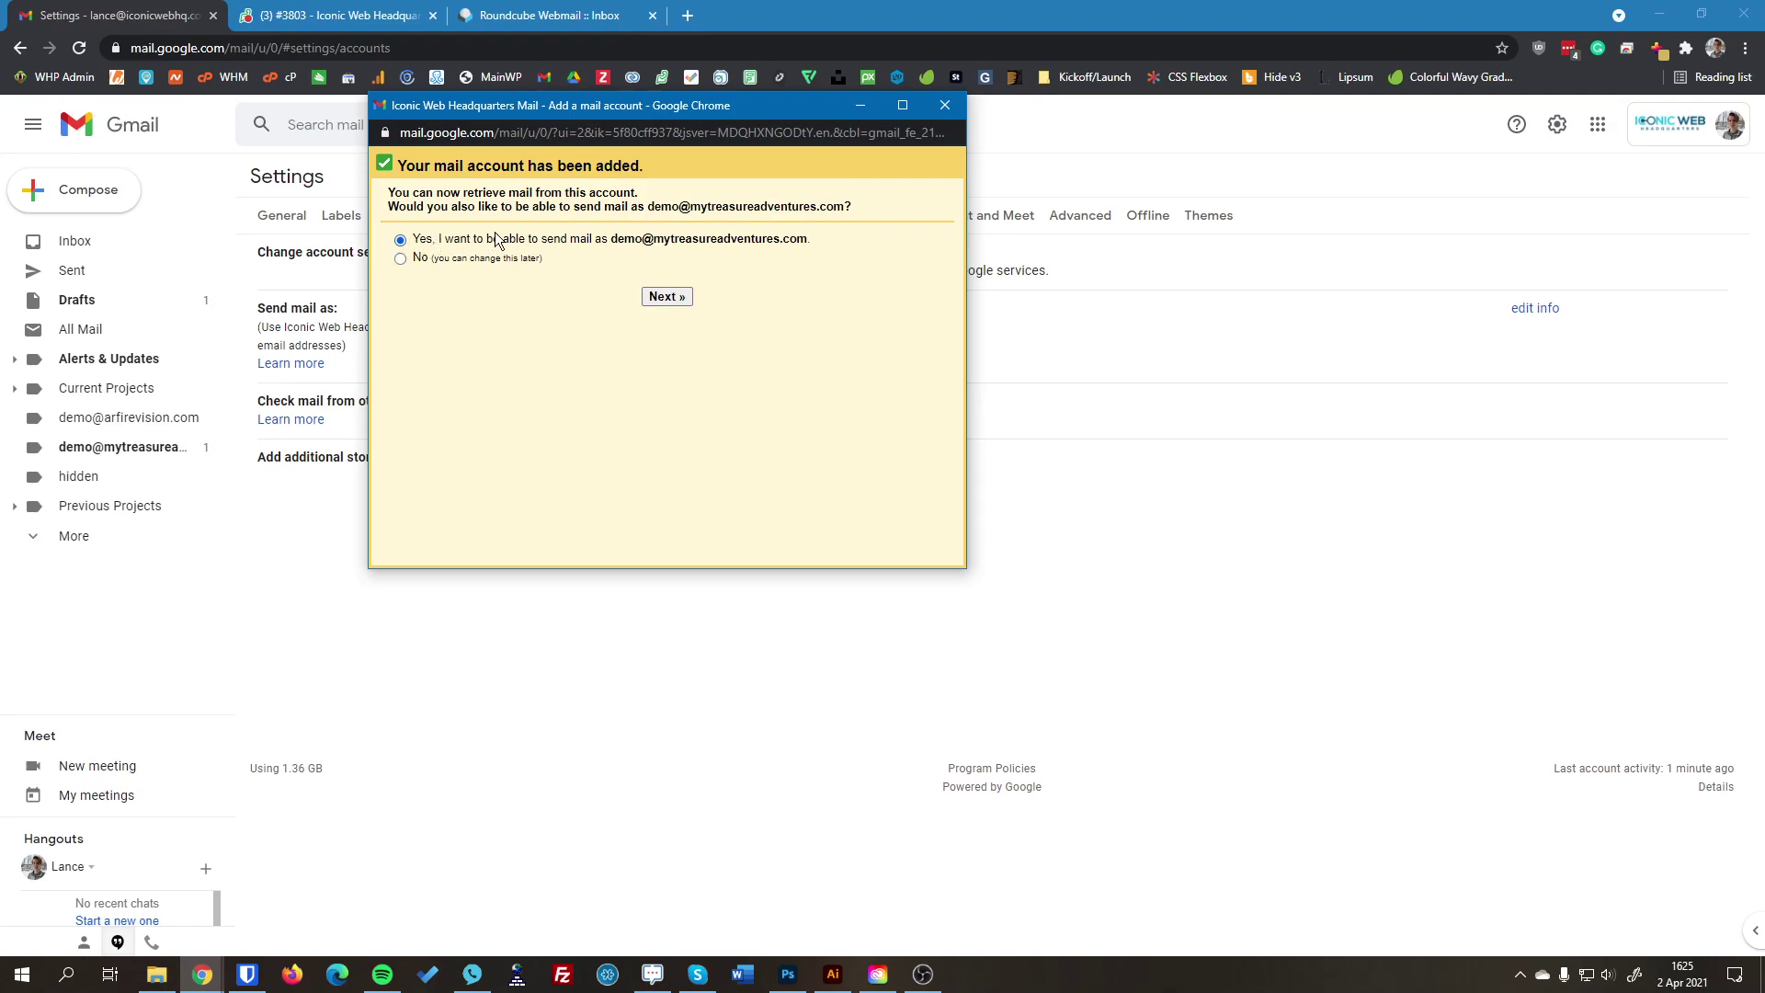
pyautogui.click(648, 298)
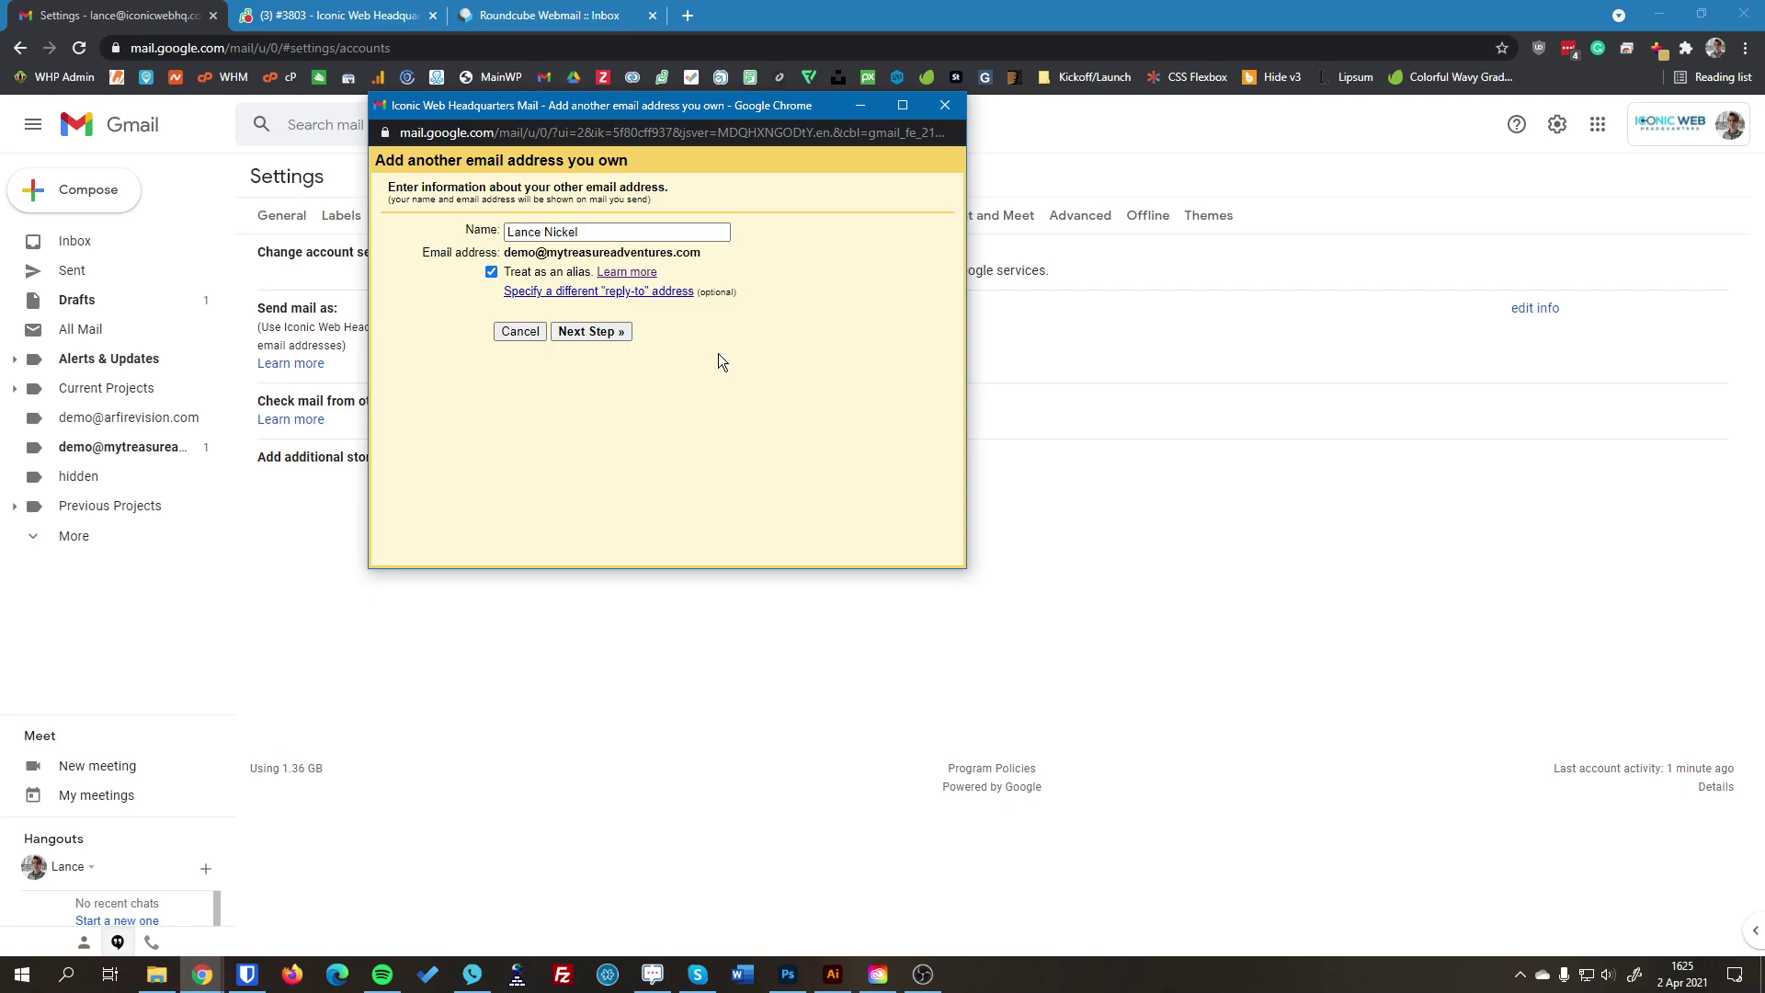
# Step: Move to the outgoing SMTP settings, keep the domain's server, and set the port to 465
pyautogui.click(590, 333)
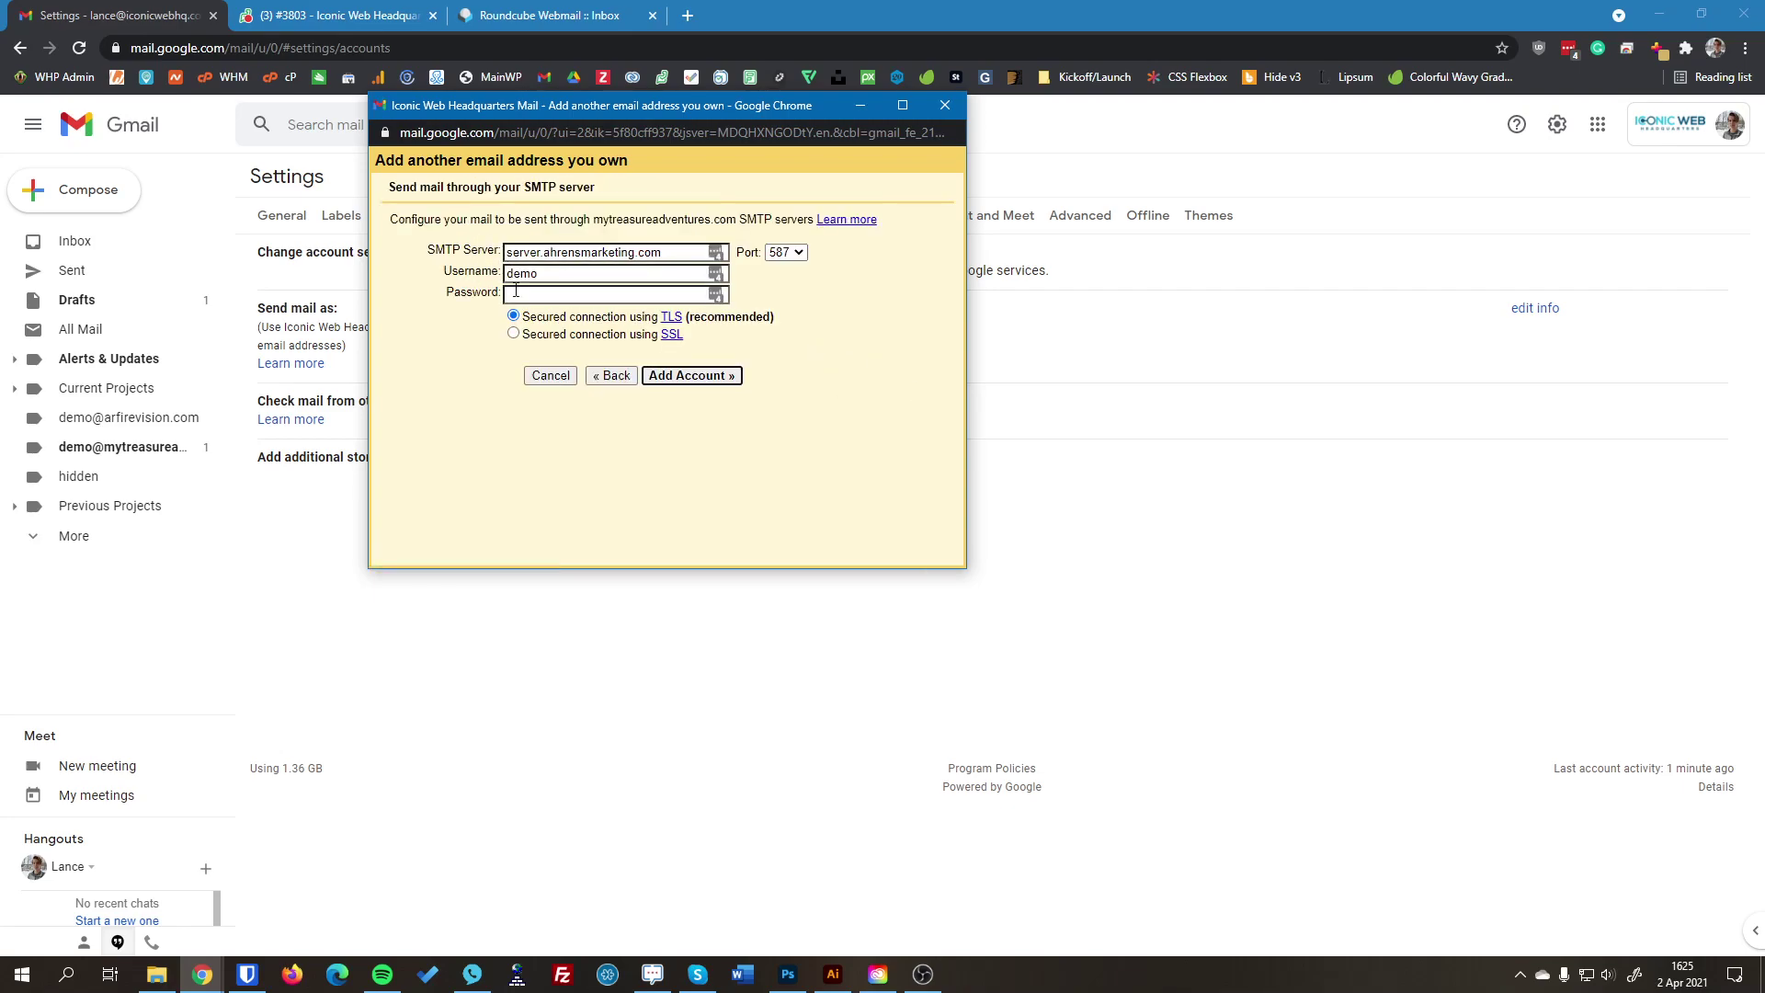
pyautogui.moveTo(427, 254); pyautogui.dragTo(470, 252)
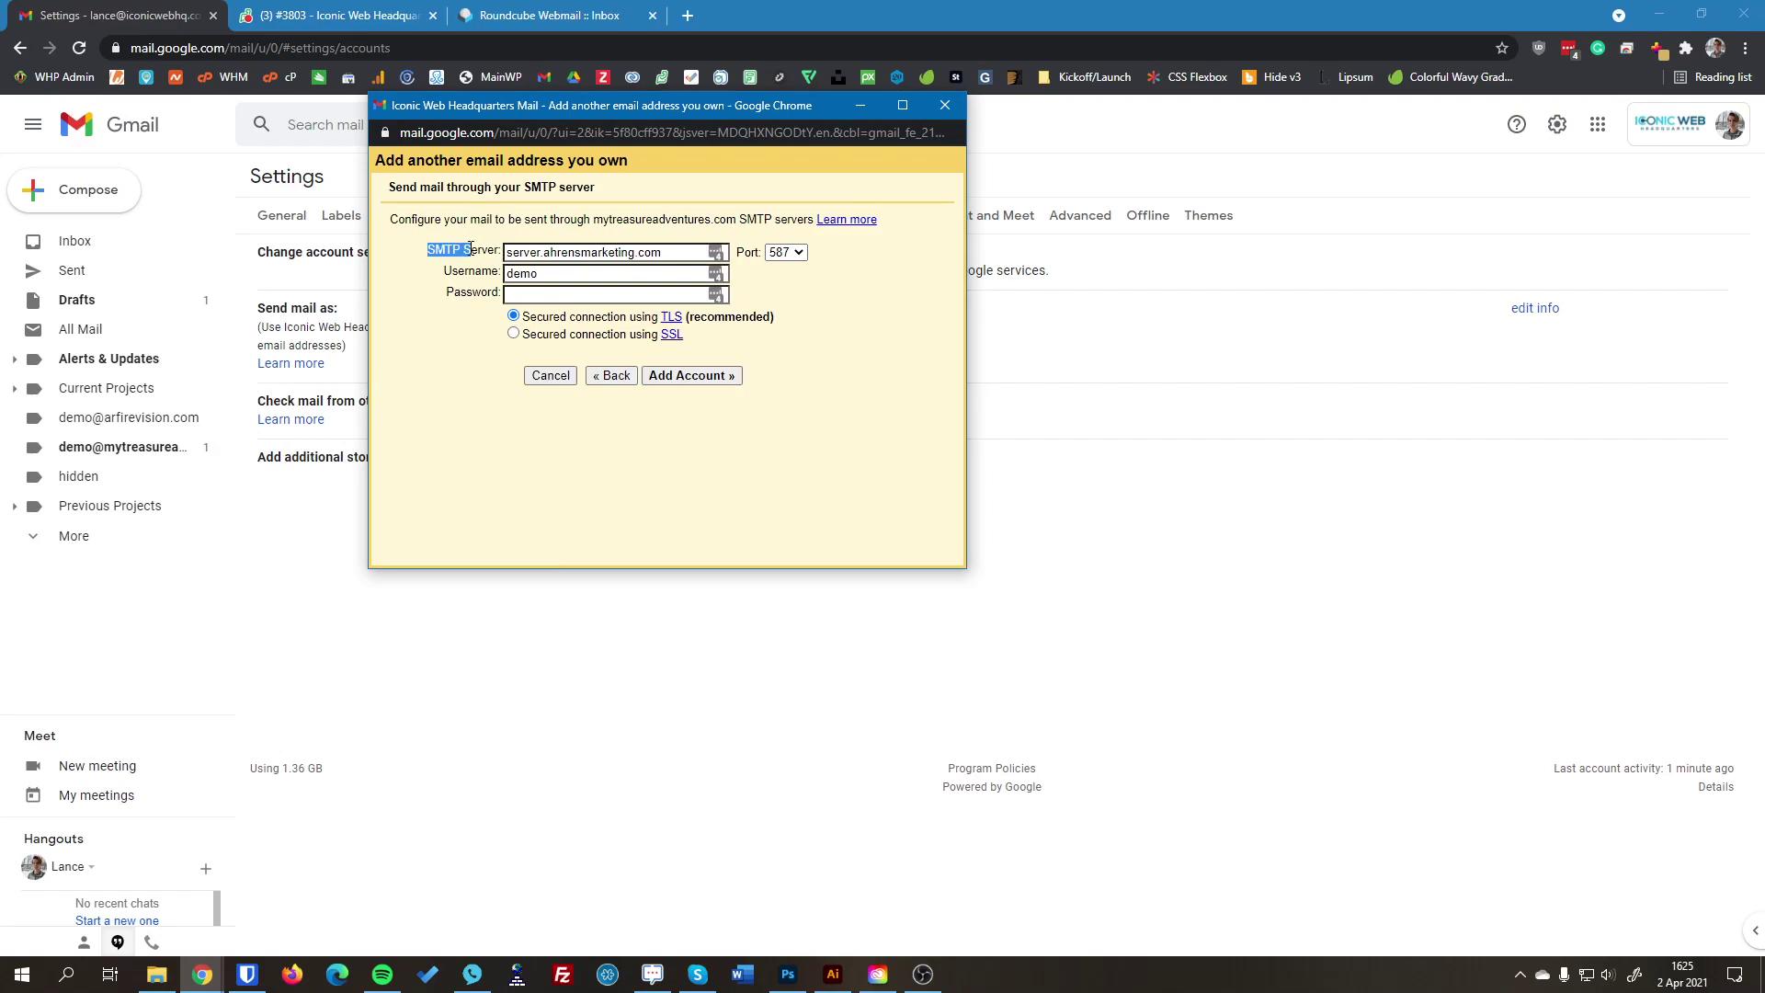
pyautogui.doubleClick(515, 254)
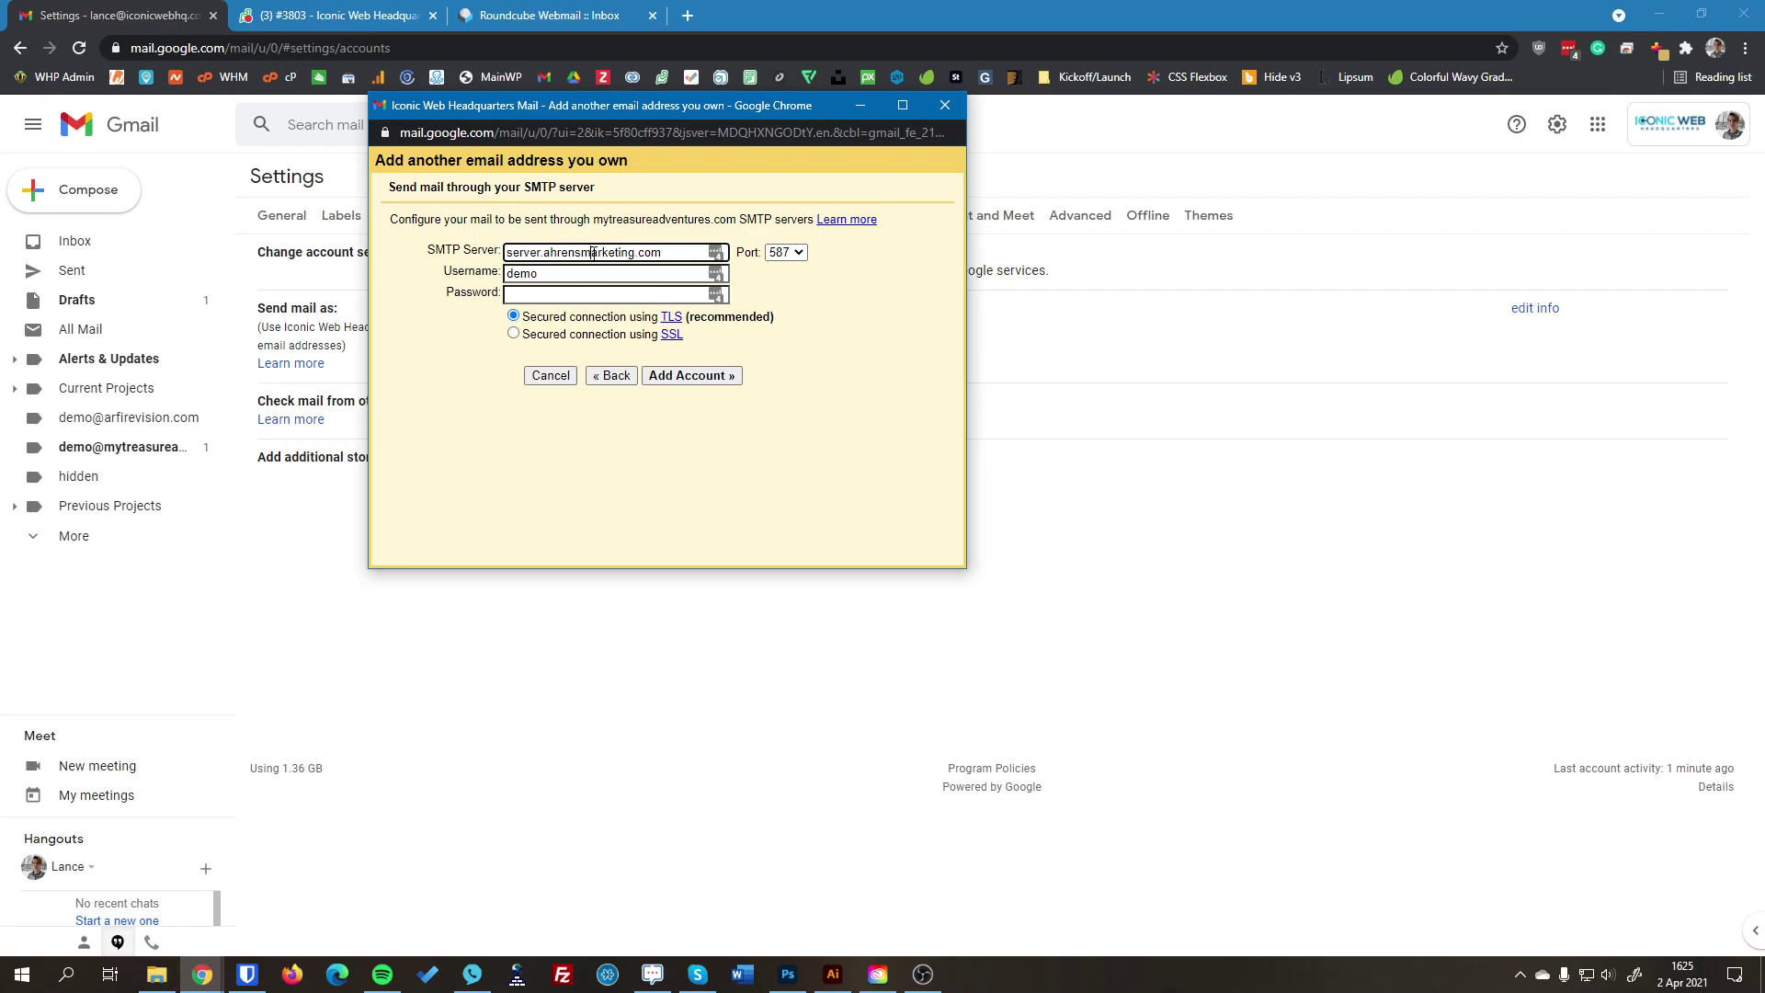
pyautogui.doubleClick(588, 253)
pyautogui.click(652, 252)
pyautogui.click(879, 320)
pyautogui.click(801, 250)
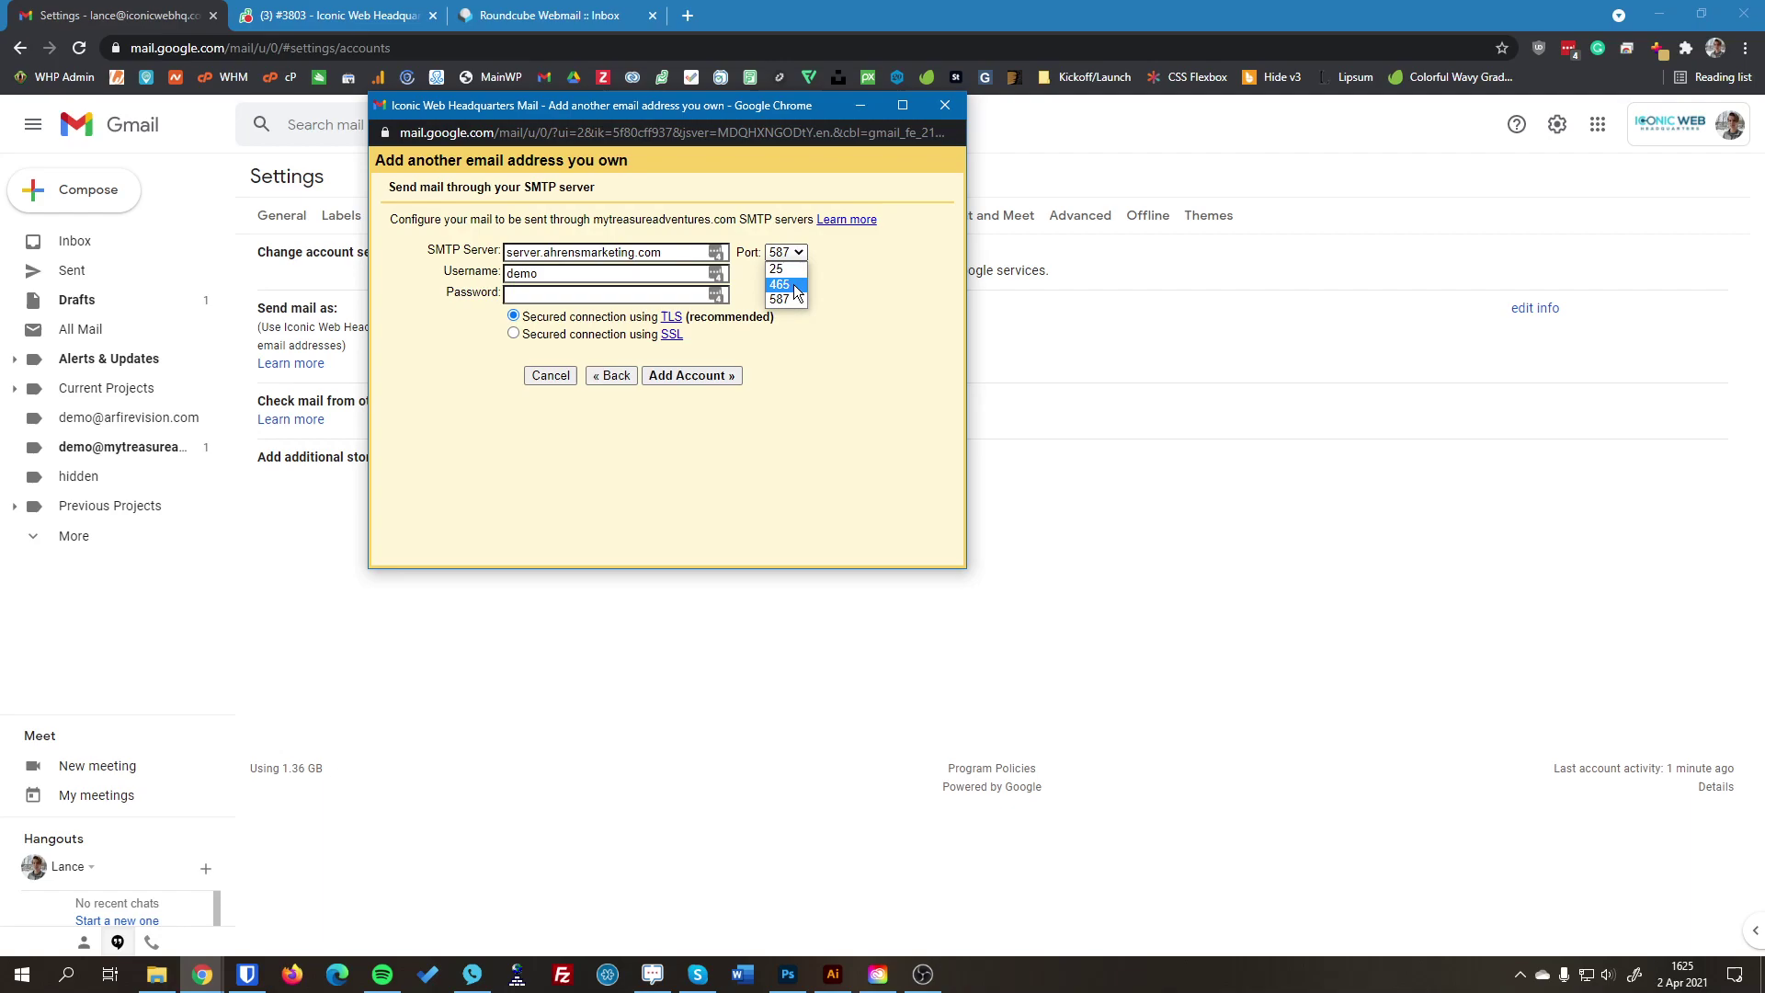
pyautogui.click(793, 285)
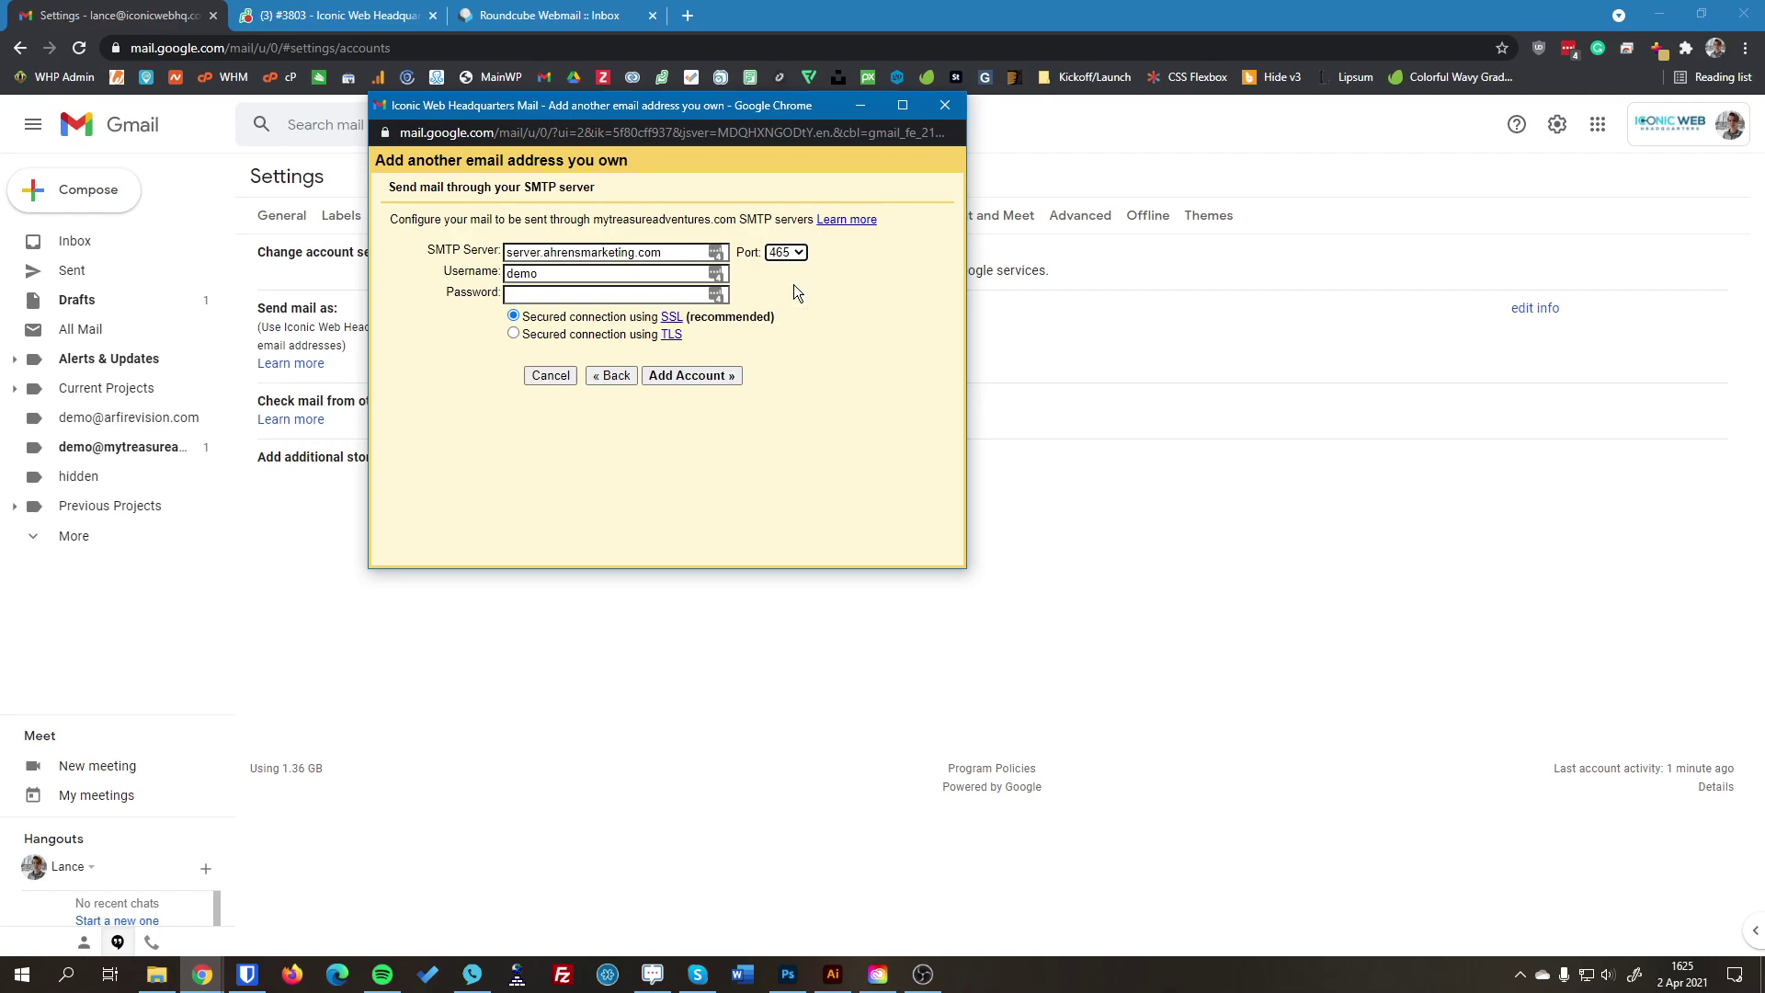
# Step: Complete the full-address SMTP username and password, keep SSL, and submit the settings
pyautogui.click(629, 281)
pyautogui.write('@mytreasureadventures.com')
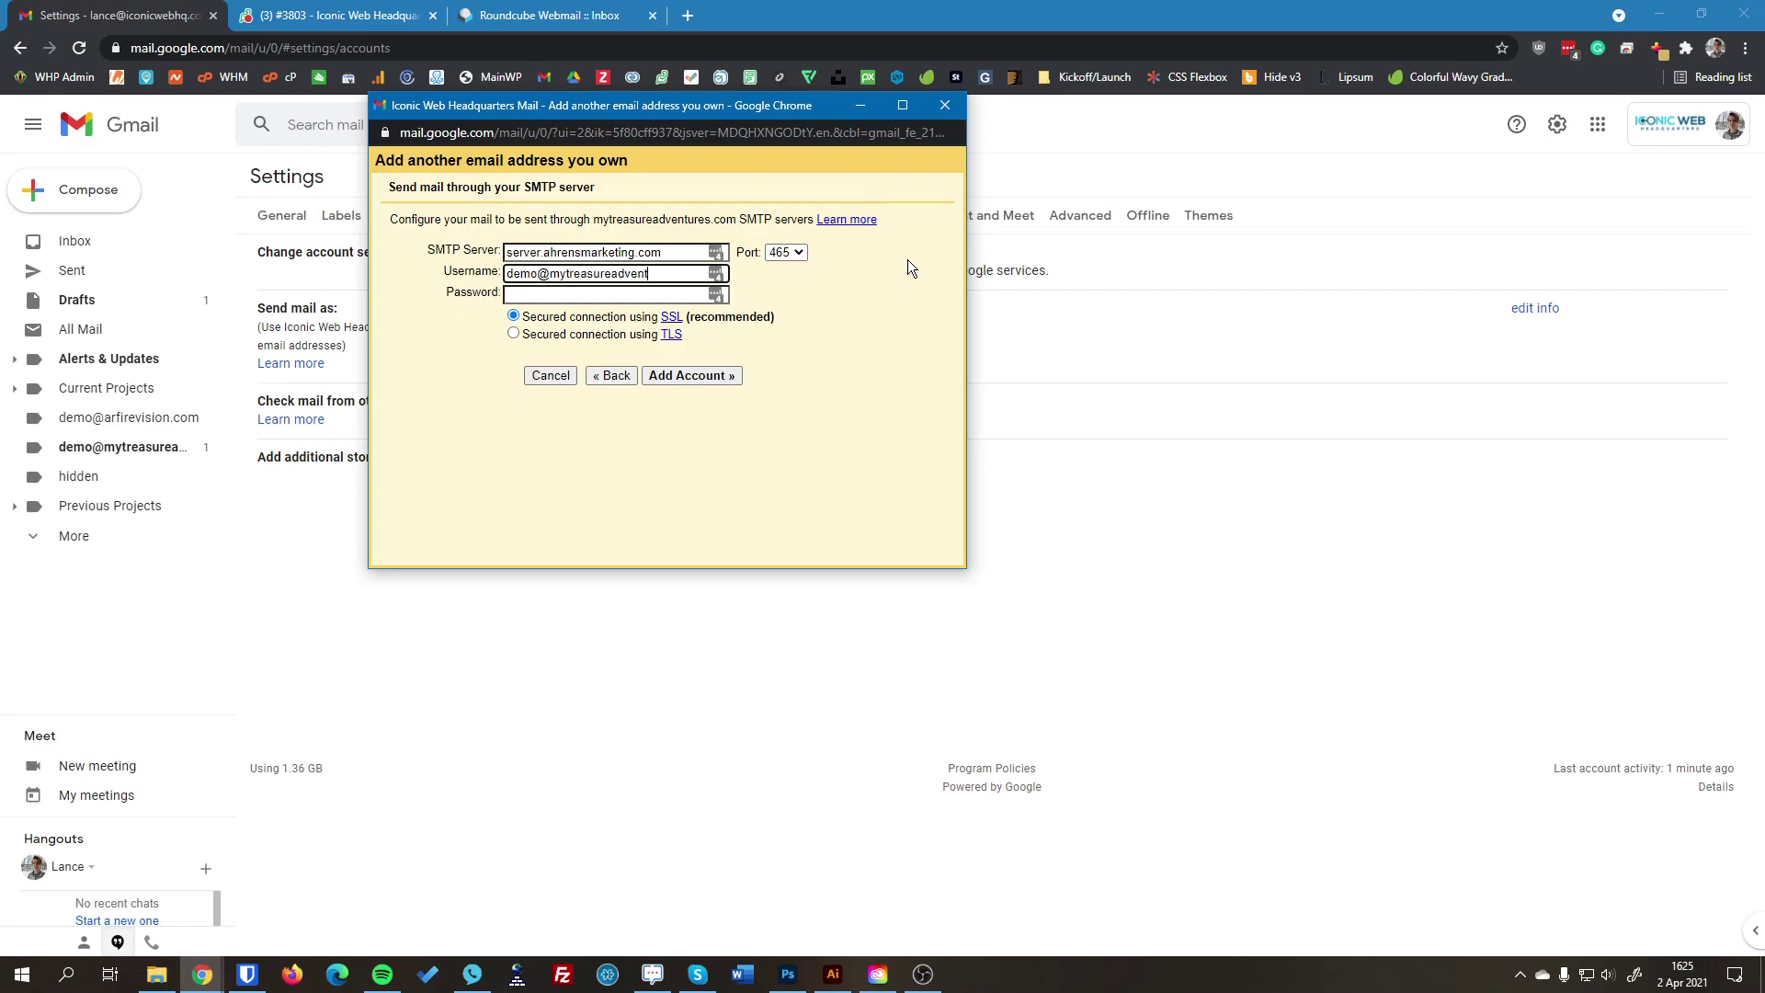
pyautogui.press('Tab')
pyautogui.write('**********')
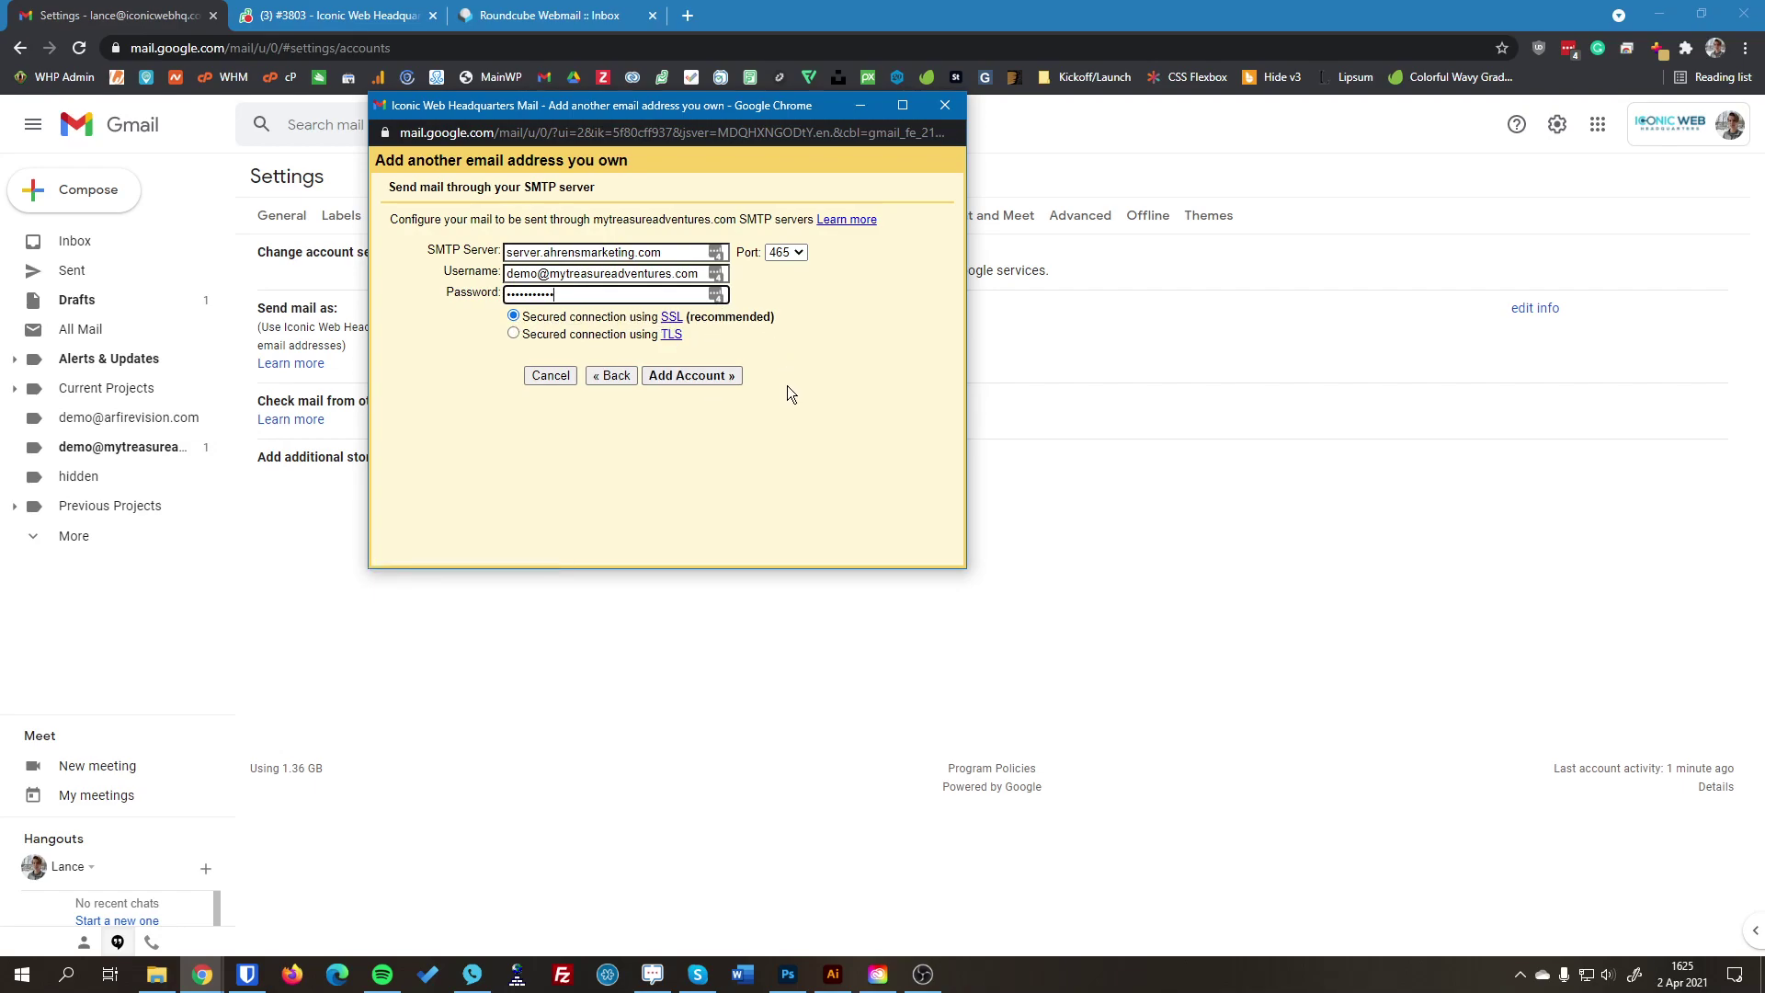
pyautogui.click(516, 316)
pyautogui.click(699, 373)
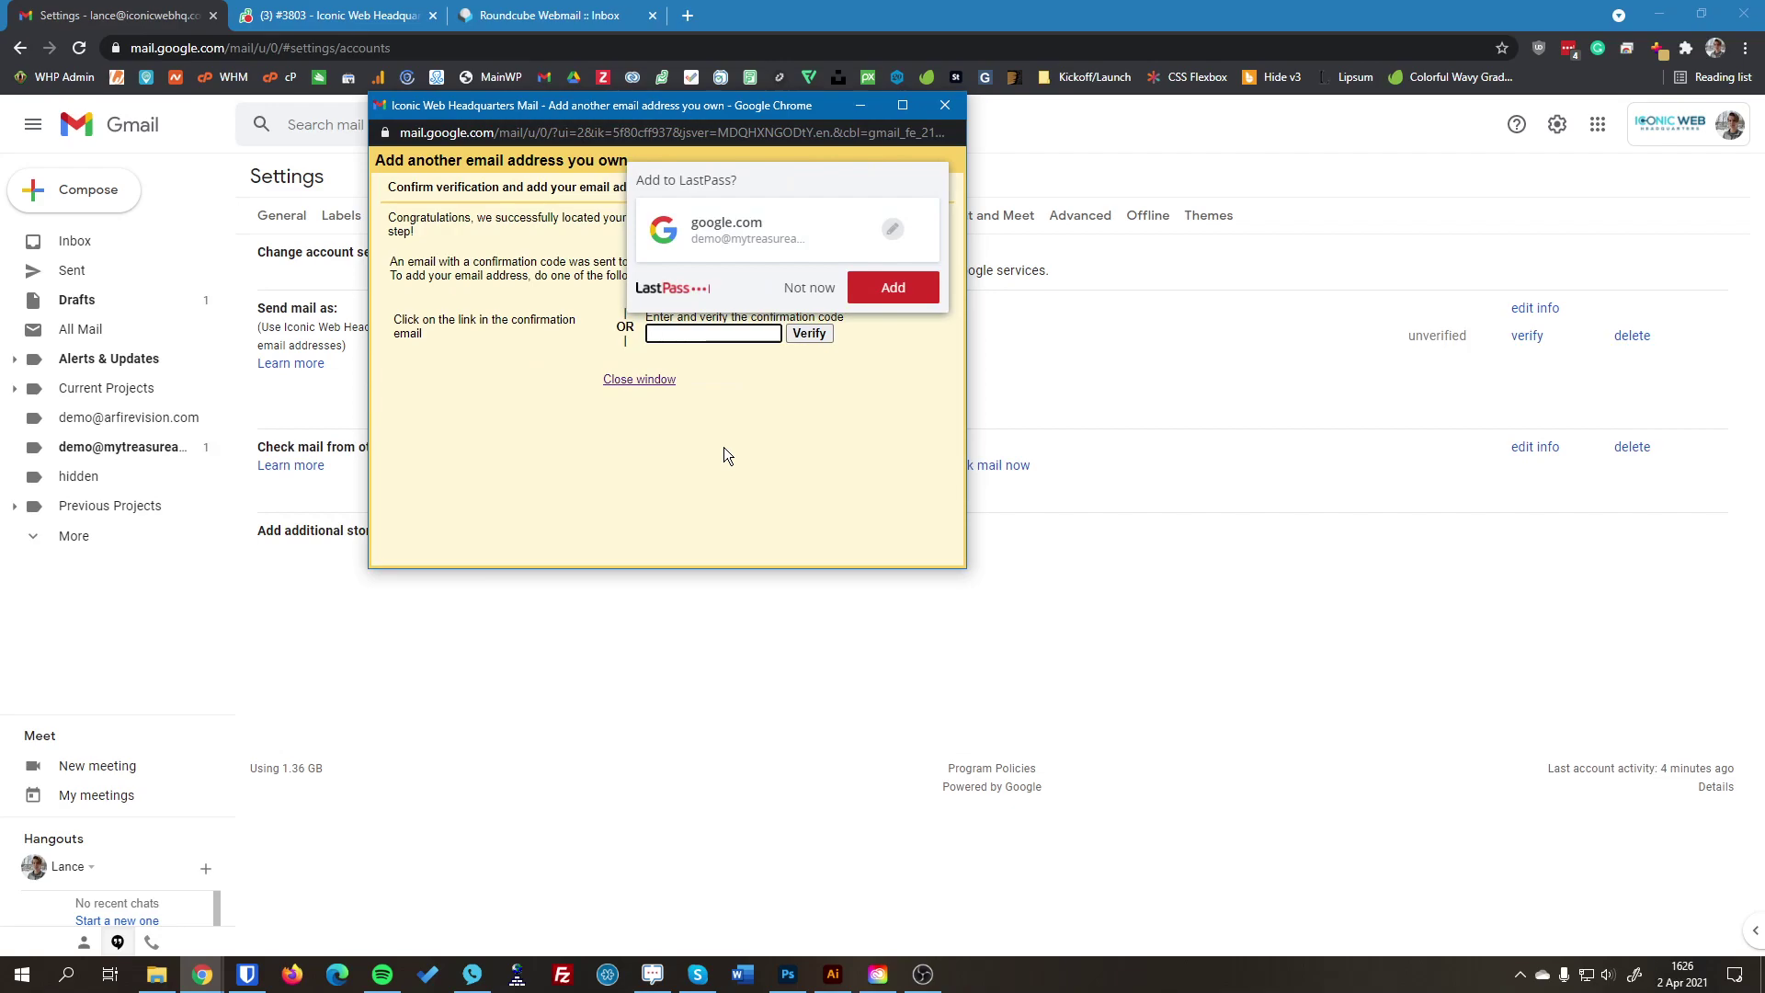
# Step: Dismiss LastPass, close the verification popup and Roundcube tab, and start a new browser tab
pyautogui.click(806, 287)
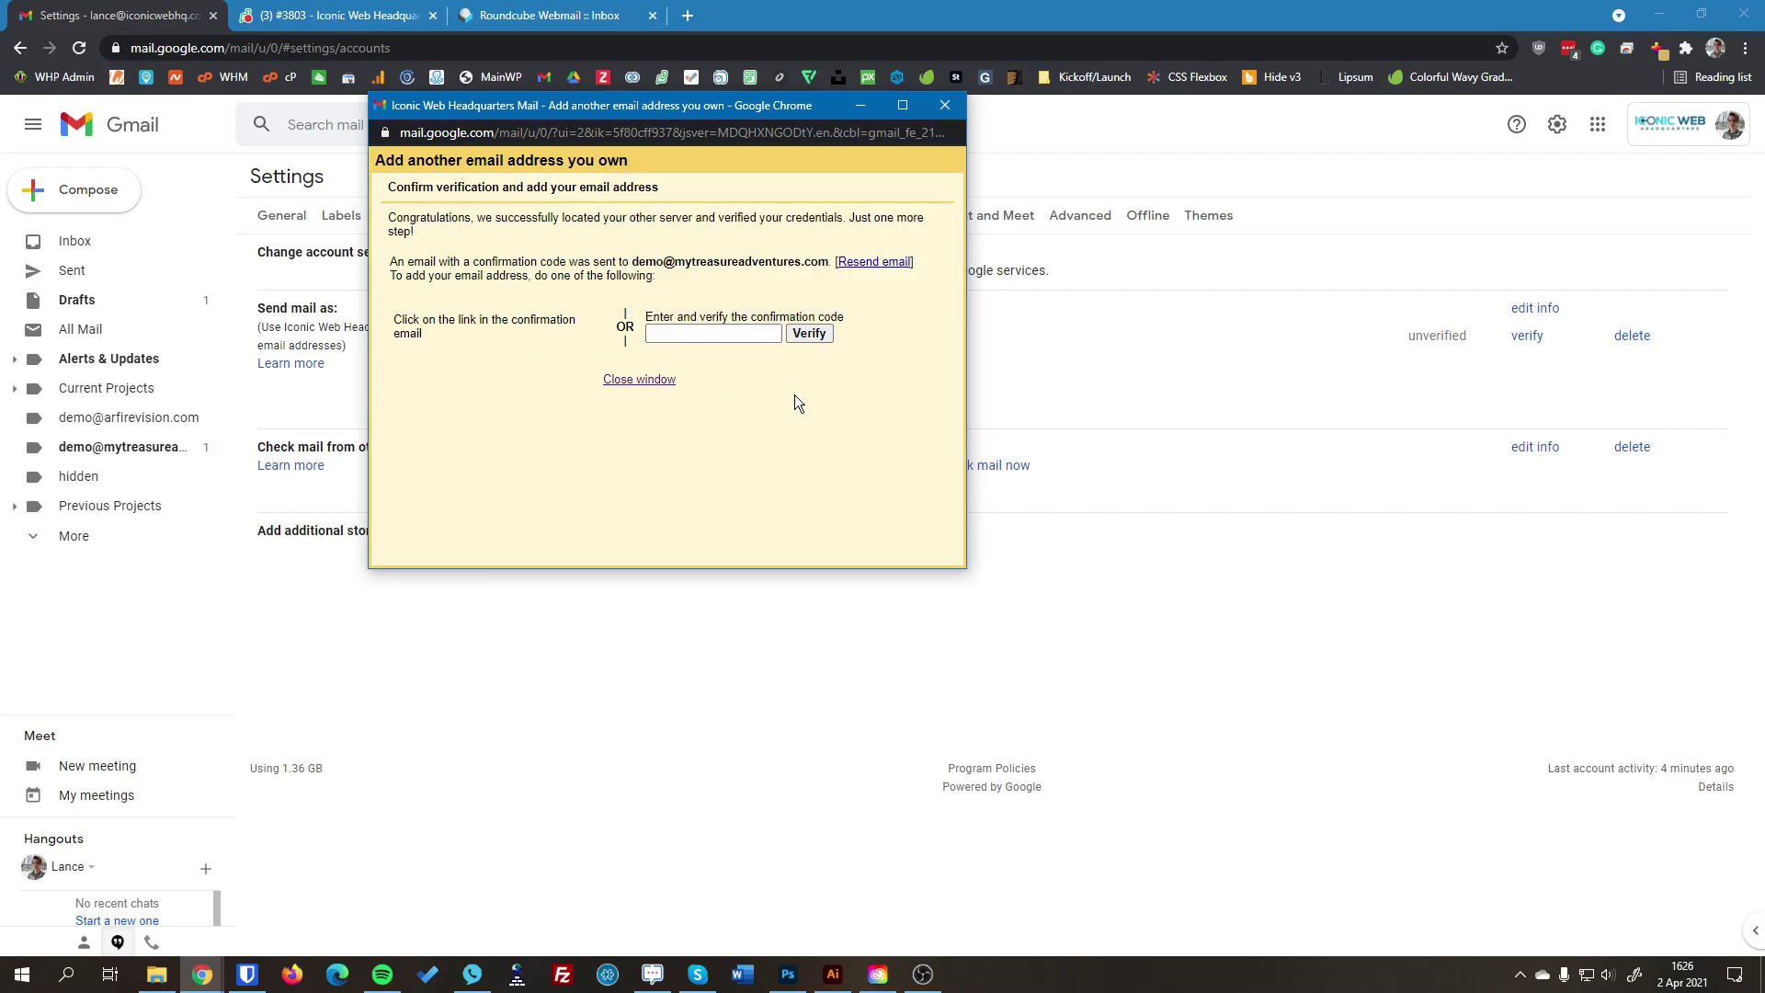
pyautogui.click(855, 108)
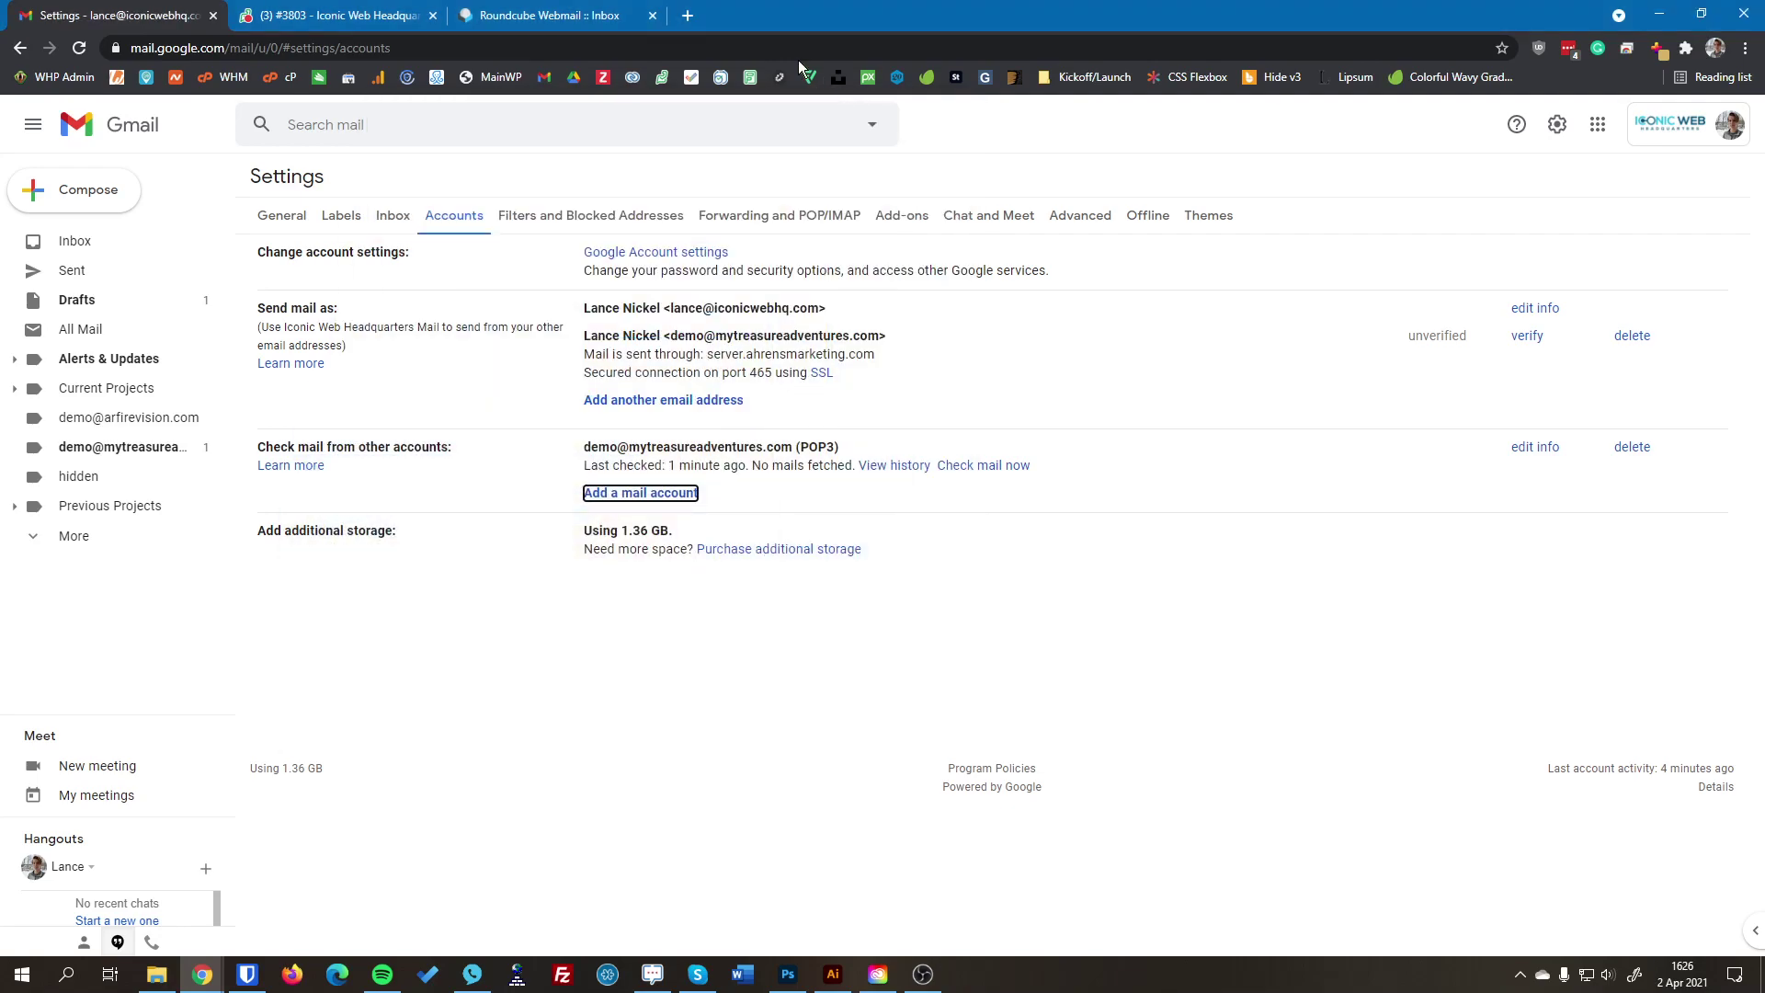
pyautogui.click(652, 15)
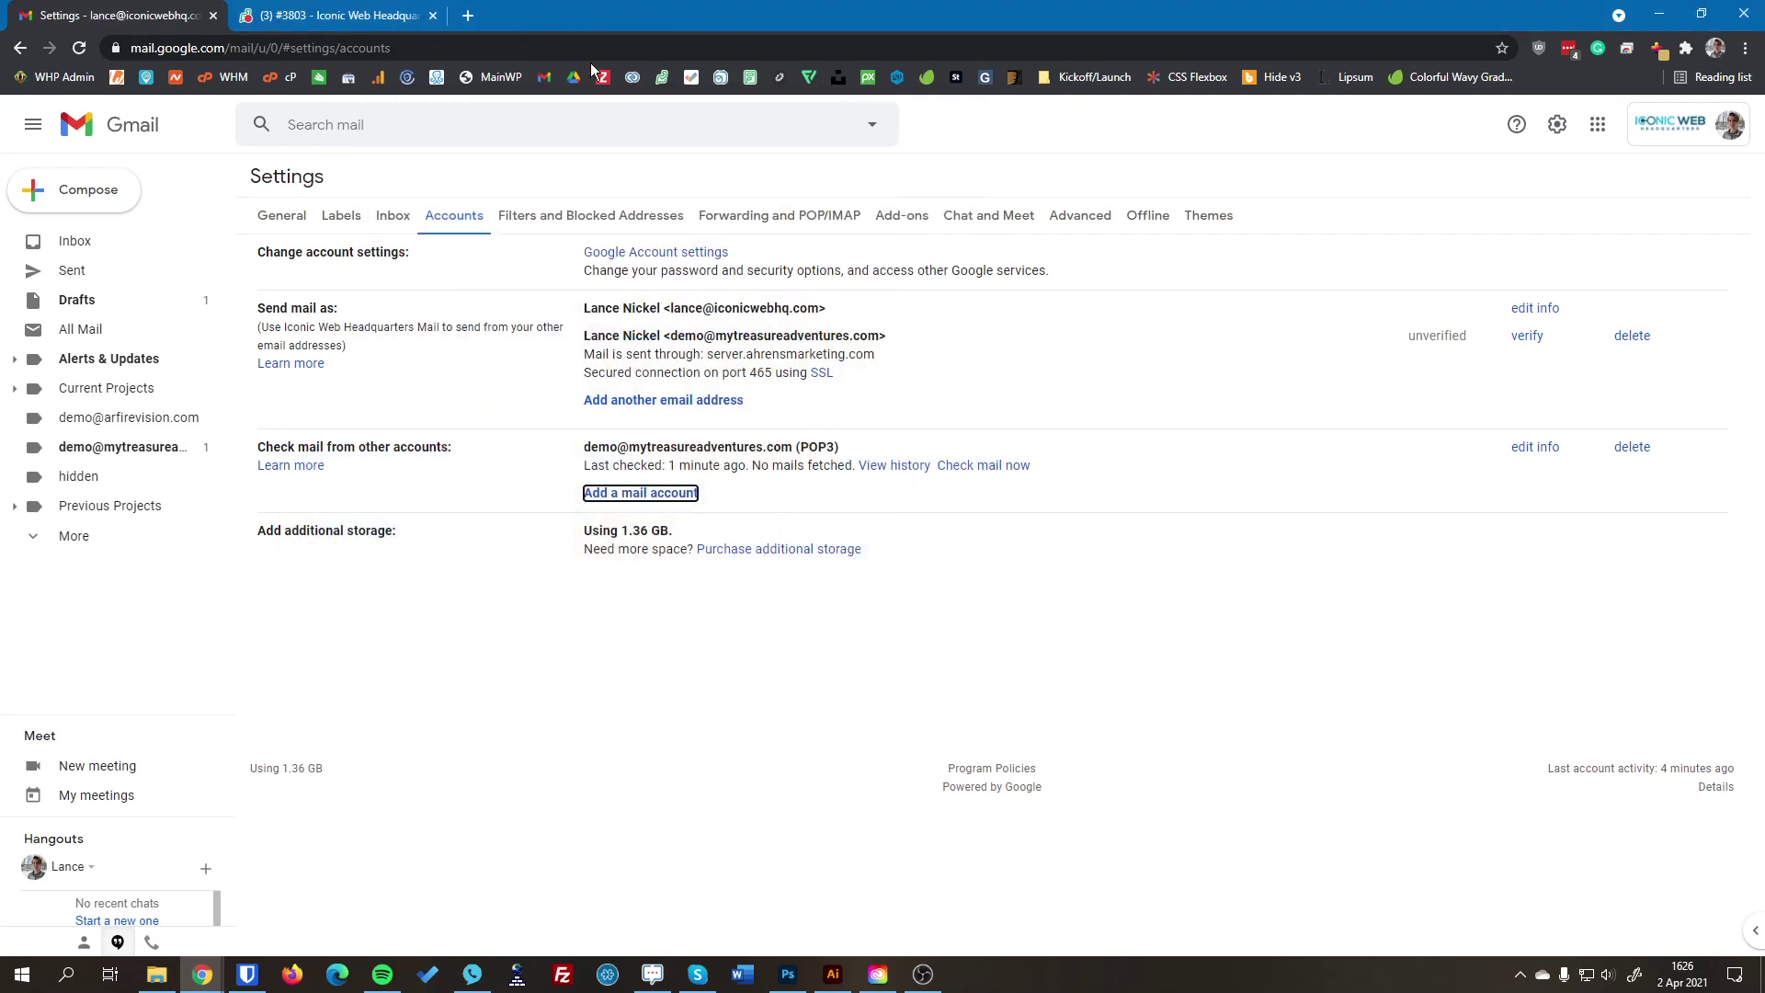
pyautogui.click(468, 15)
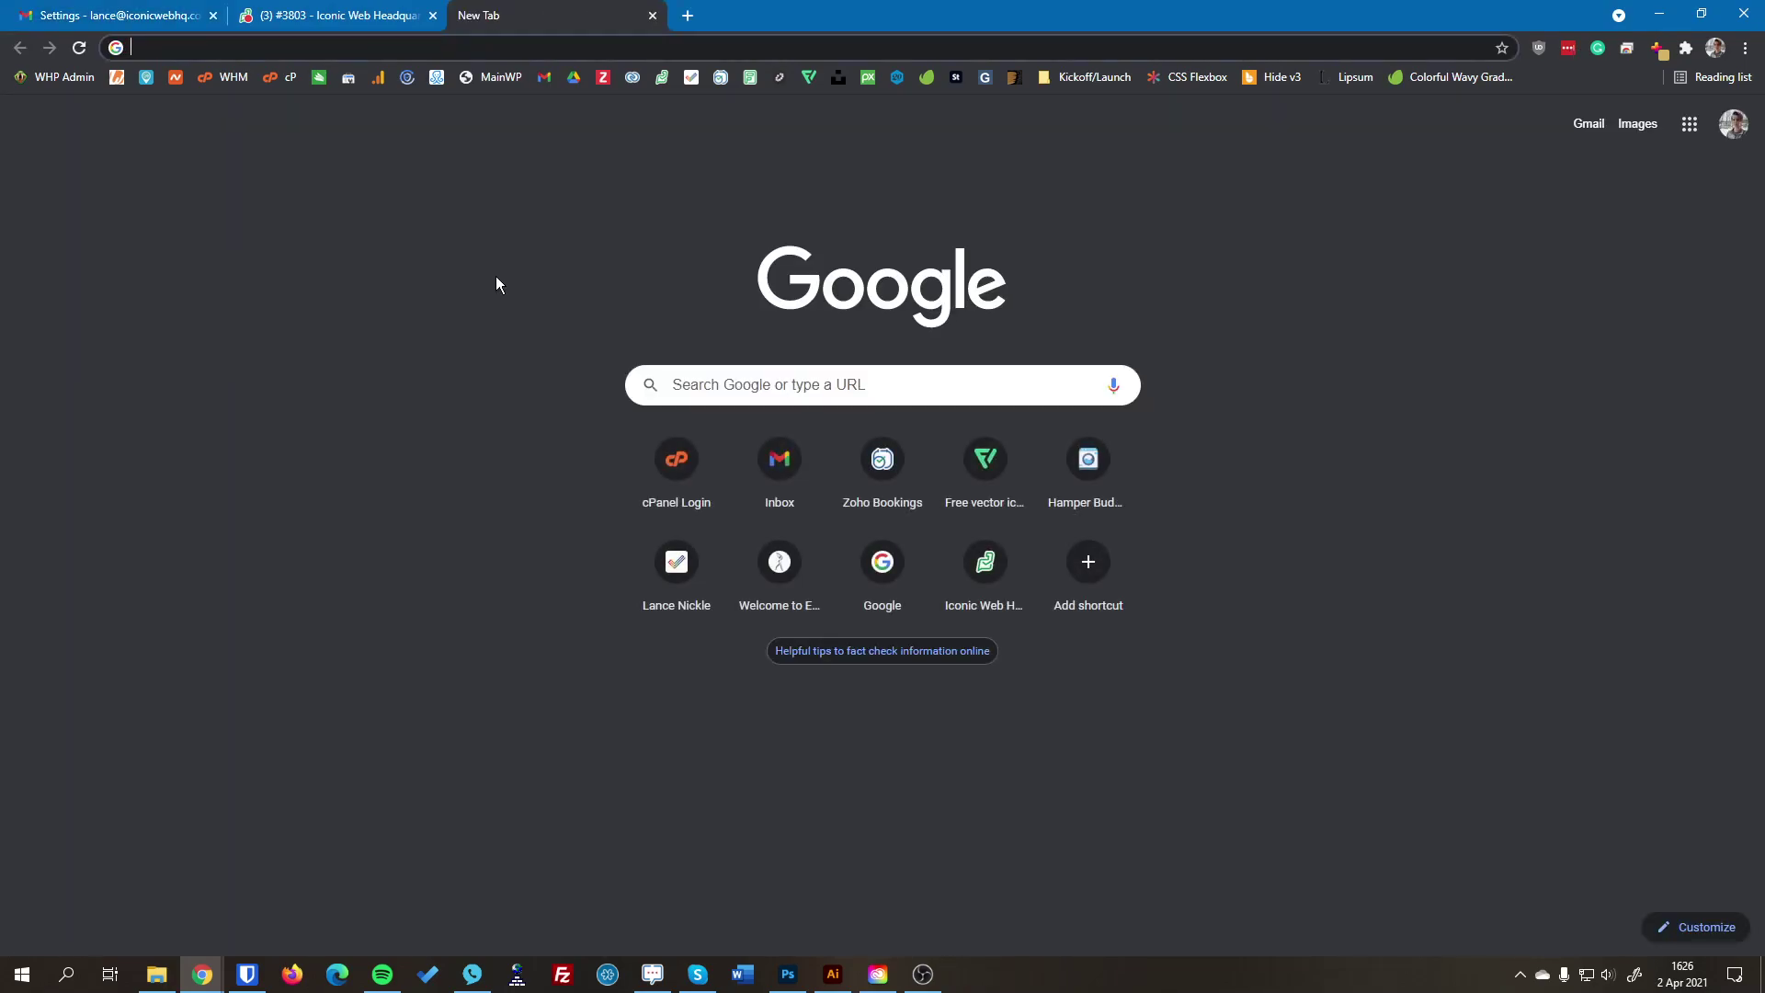
# Step: Enter mytreasureadventures.com/webmail as the address in the new tab
pyautogui.write('mytre')
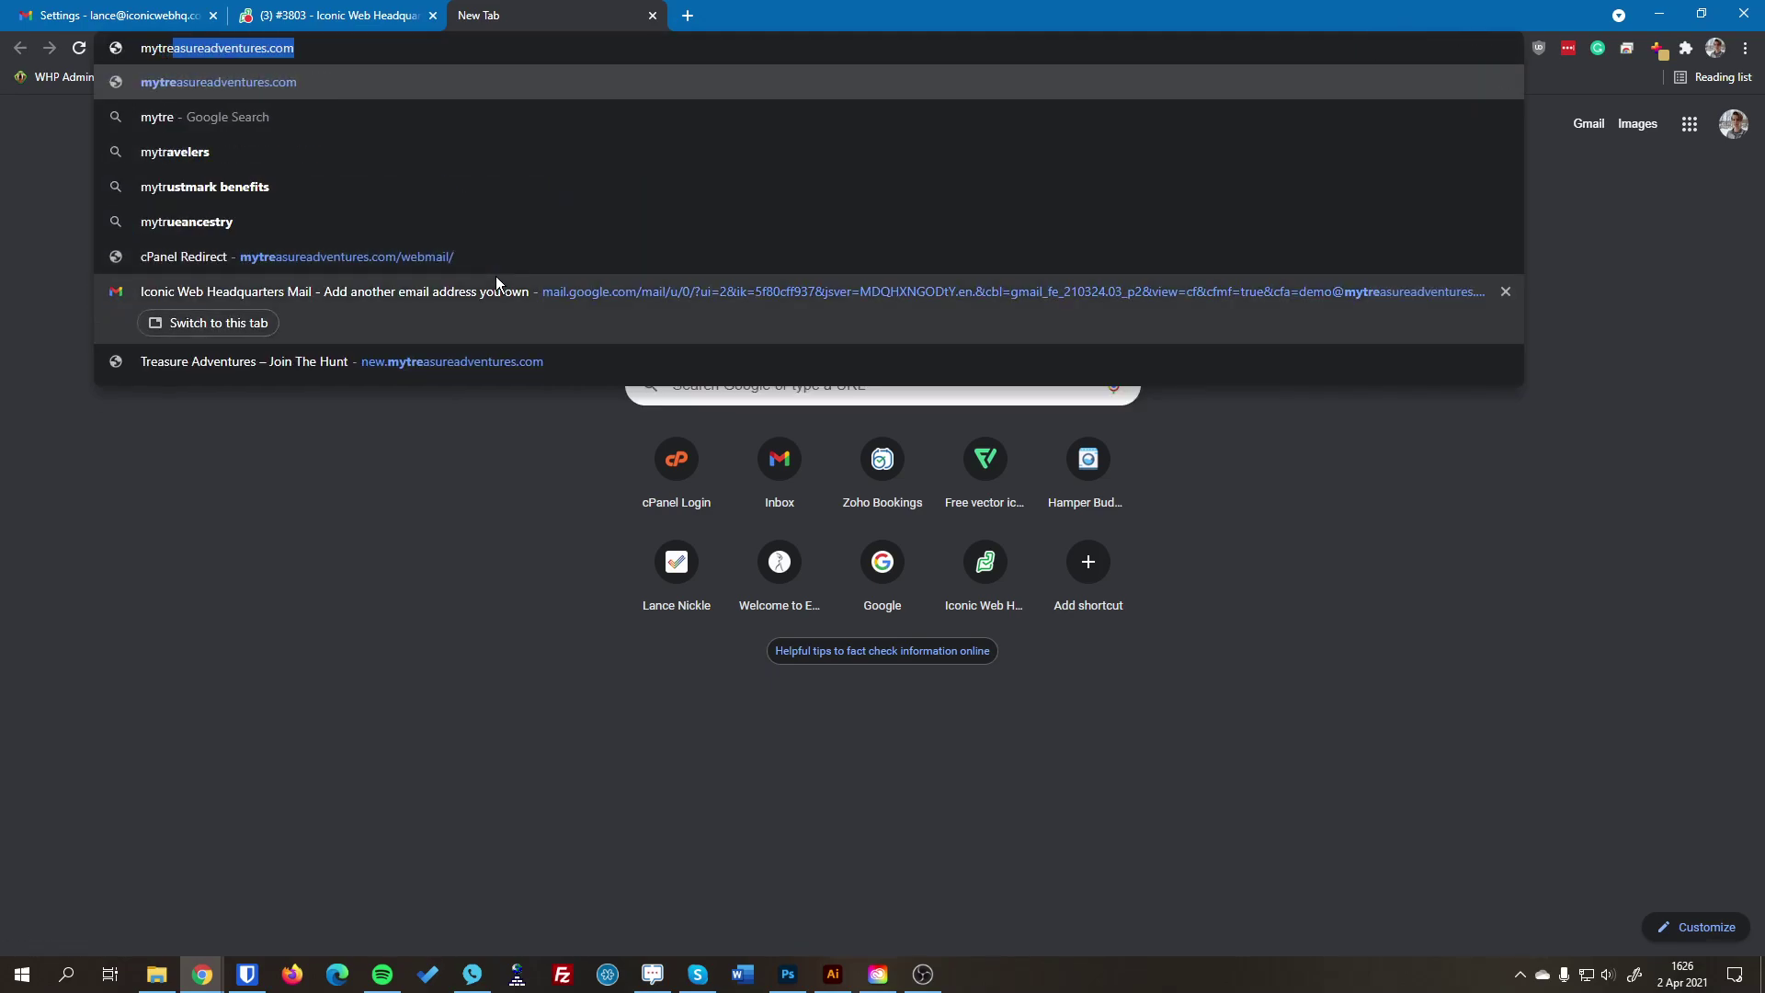
pyautogui.write('asureadvent')
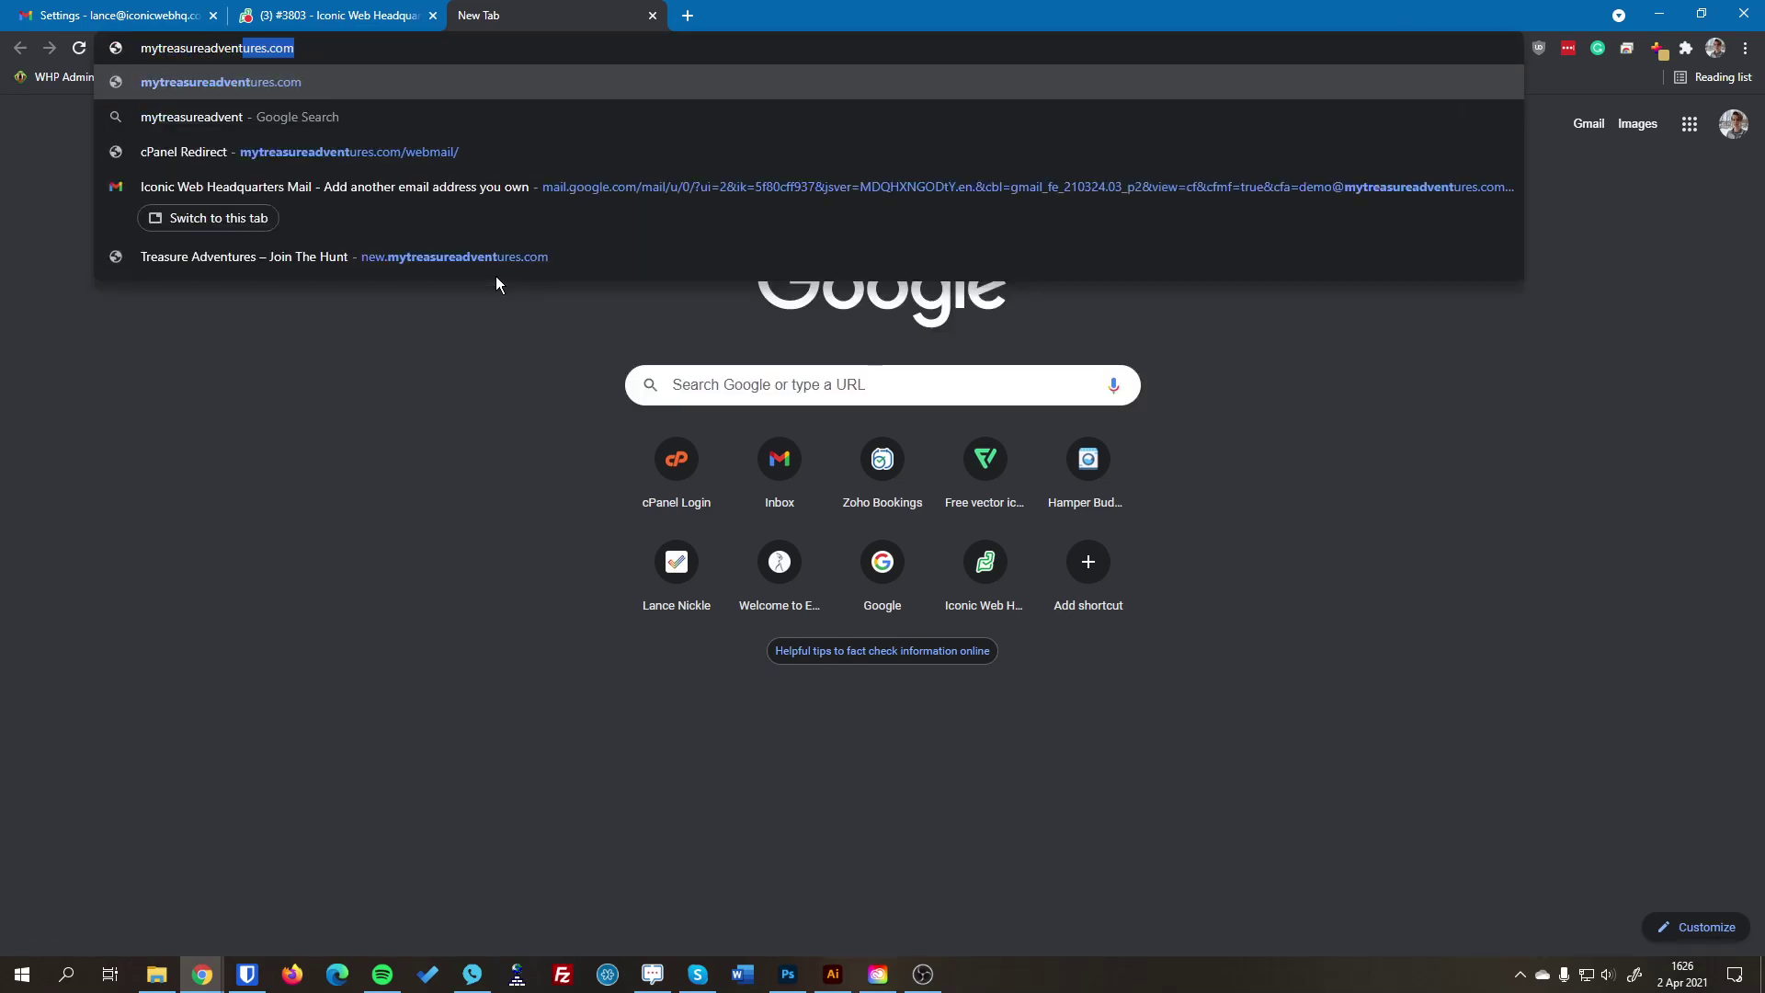
pyautogui.write('ures.com/')
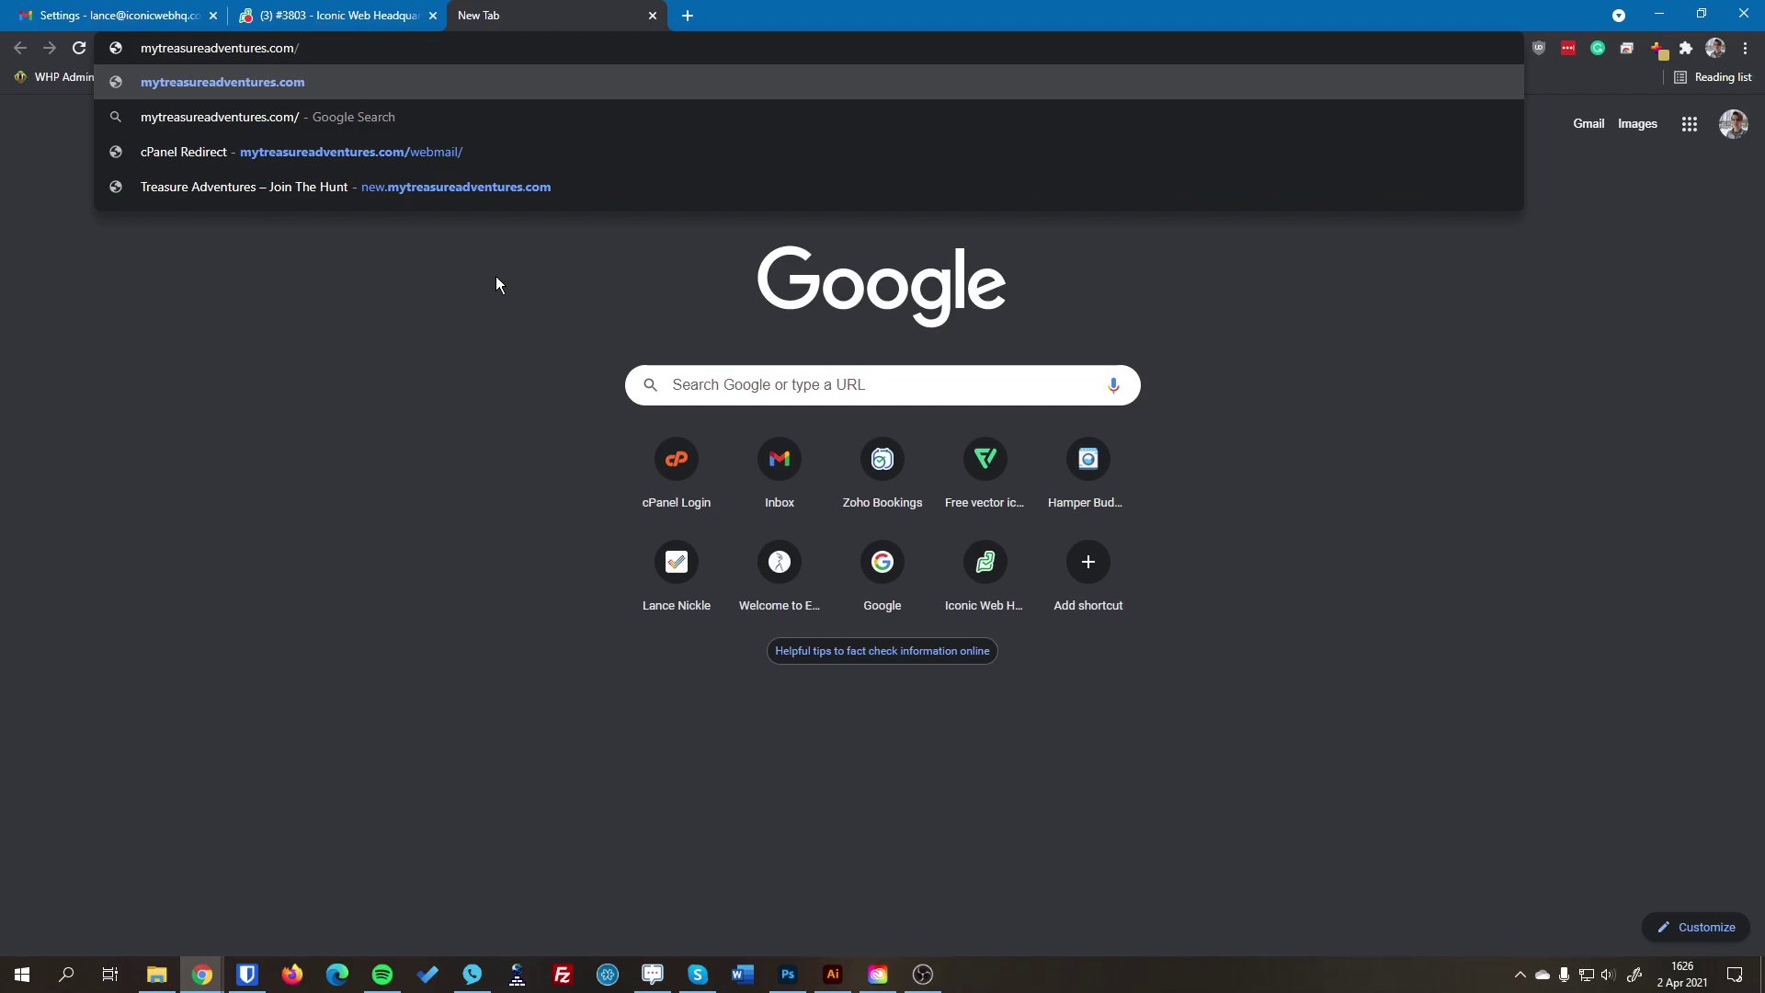
pyautogui.write('webmail')
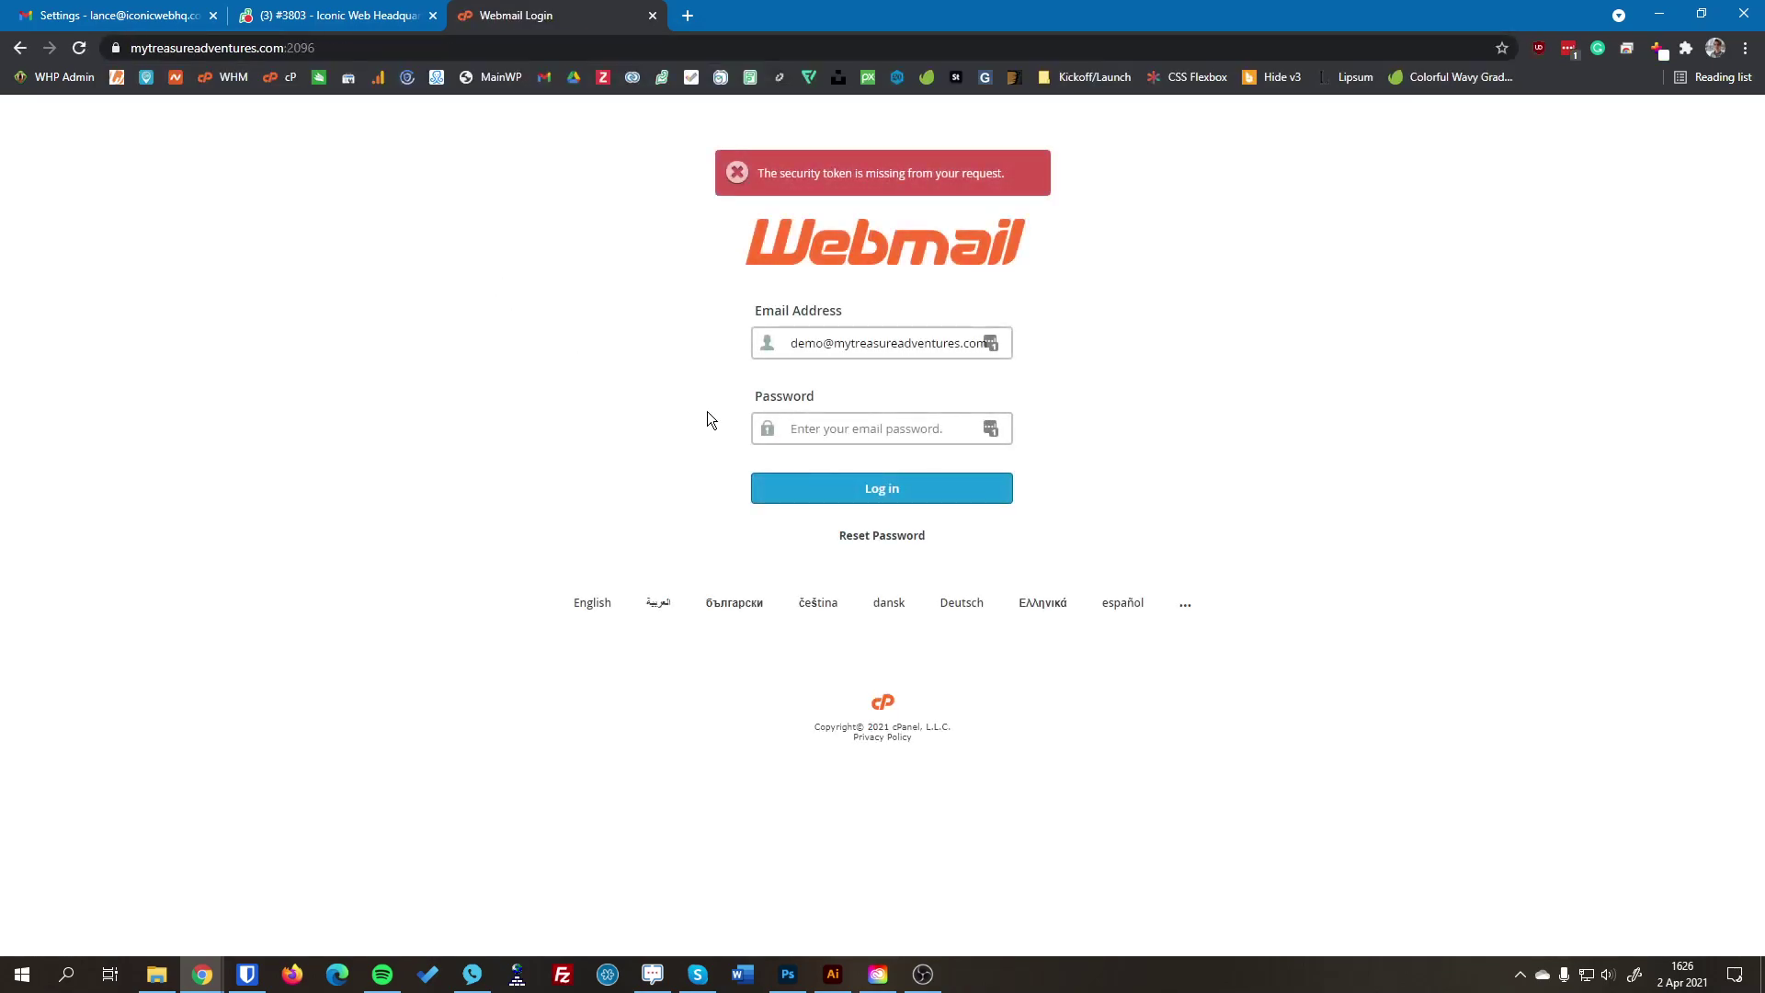
# Step: Replace the prefilled login with the demo address, enter its password, and log in
pyautogui.tripleClick(879, 354)
pyautogui.press('BackSpace')
pyautogui.press('Tab')
pyautogui.write('•••••••••••')
pyautogui.click(1009, 487)
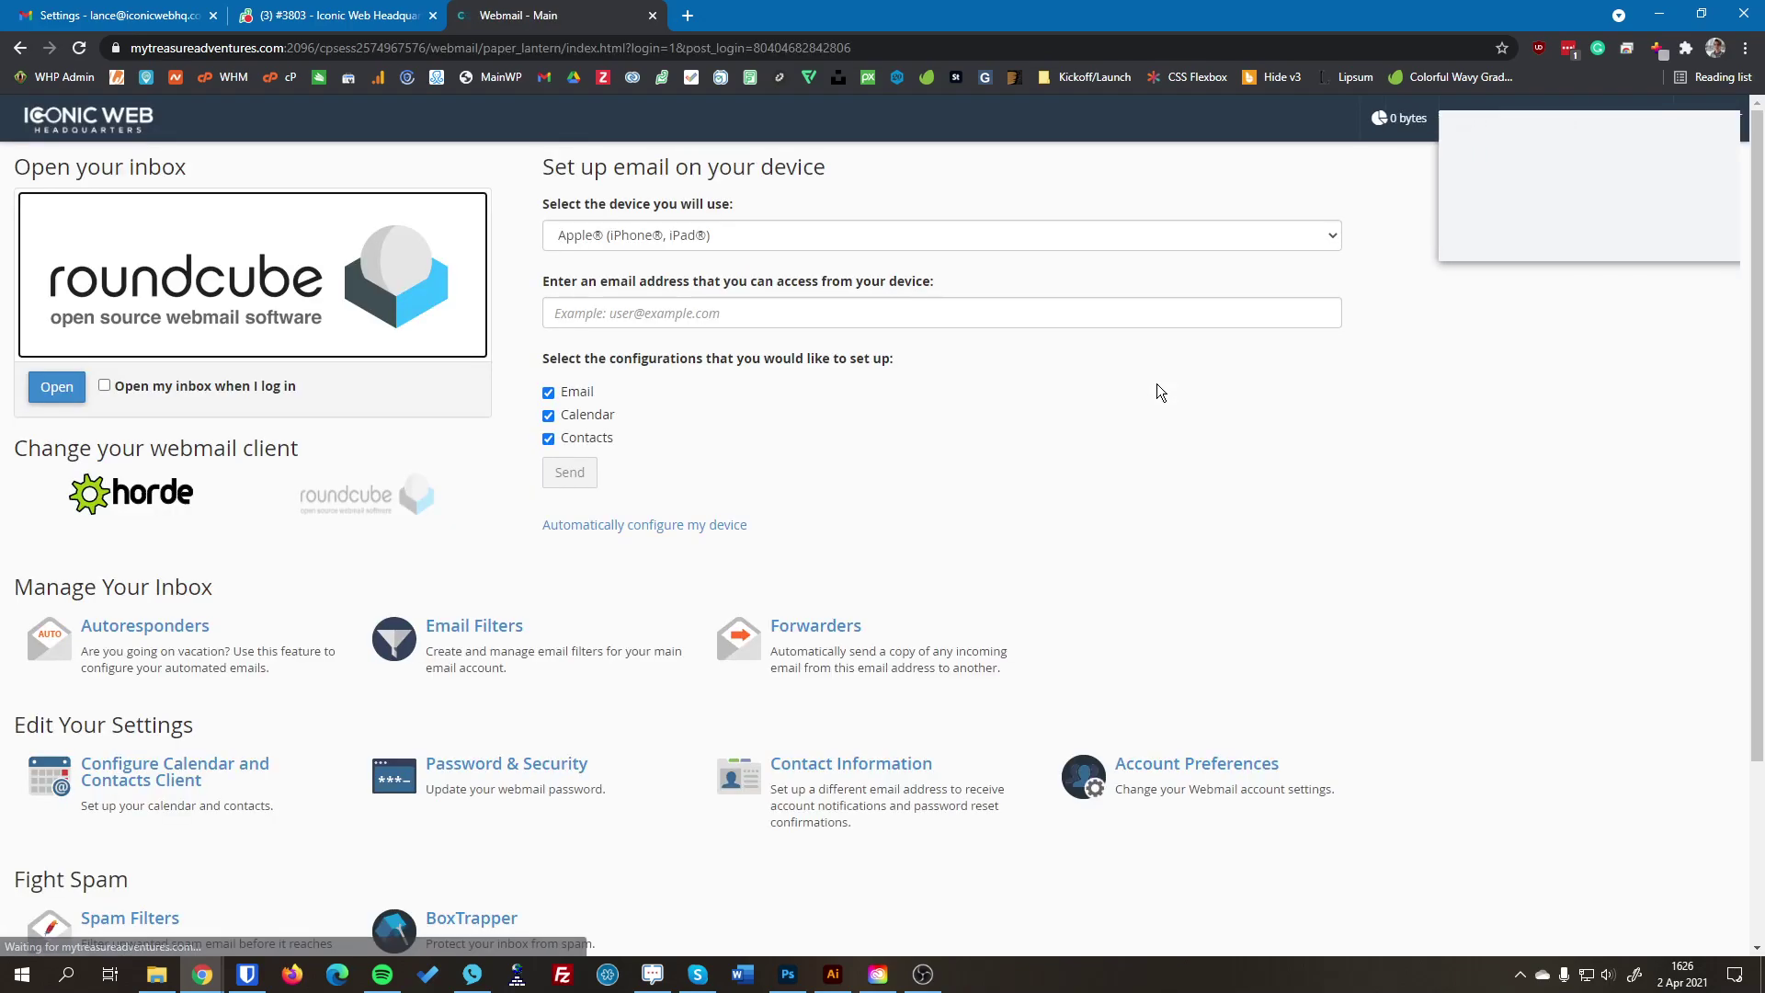
# Step: Dismiss the password prompt and open the Gmail confirmation email in the Roundcube inbox
pyautogui.click(1592, 236)
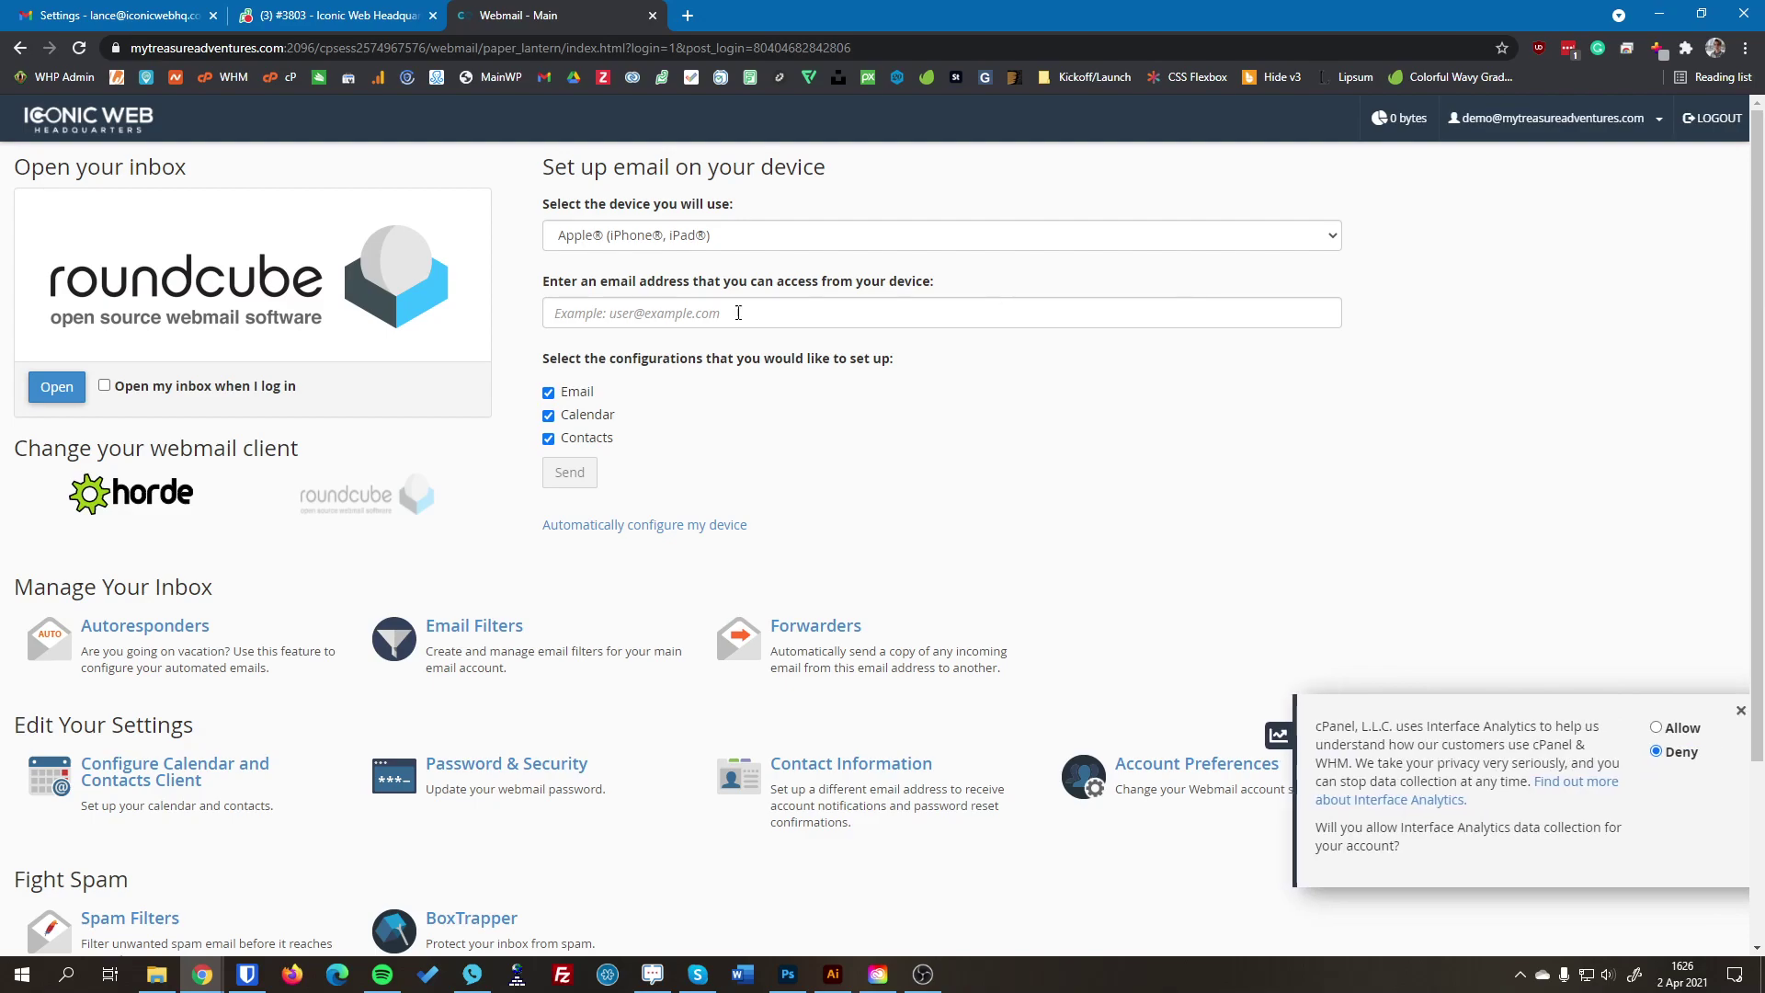
pyautogui.click(51, 388)
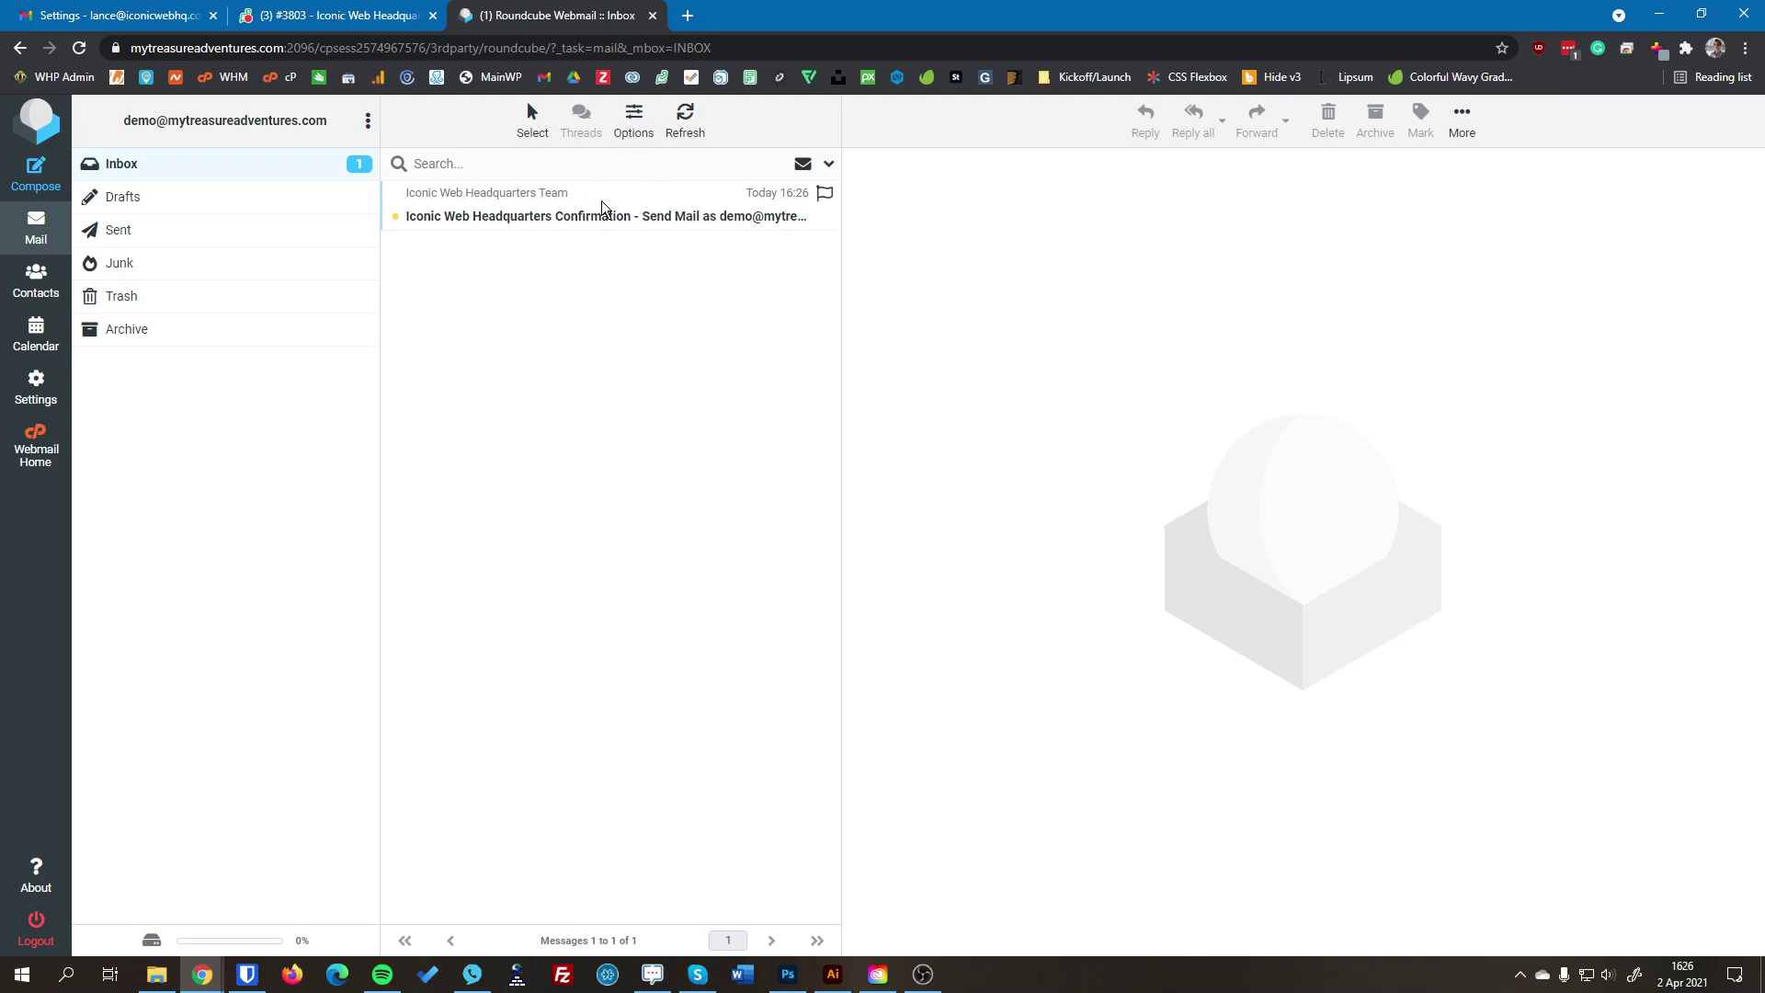
pyautogui.click(634, 210)
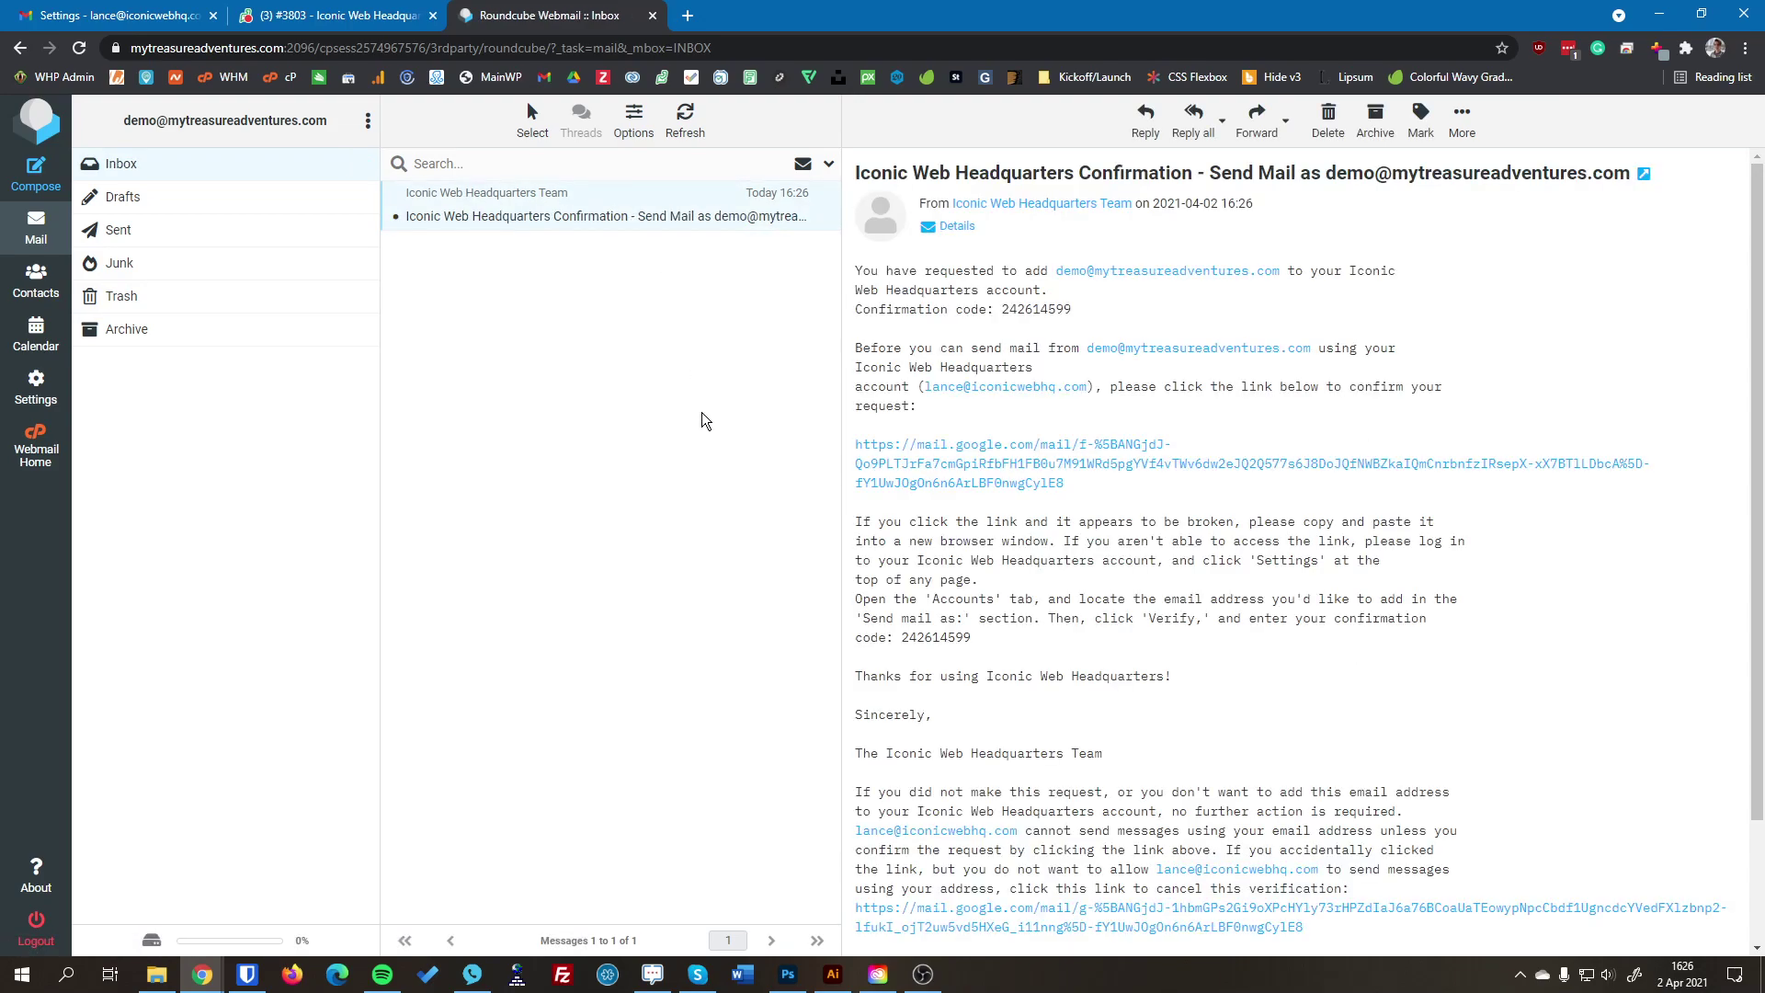
# Step: Copy the confirmation code from the email
pyautogui.moveTo(1002, 308); pyautogui.dragTo(1079, 316)
pyautogui.hotkey('ctrl', 'c')
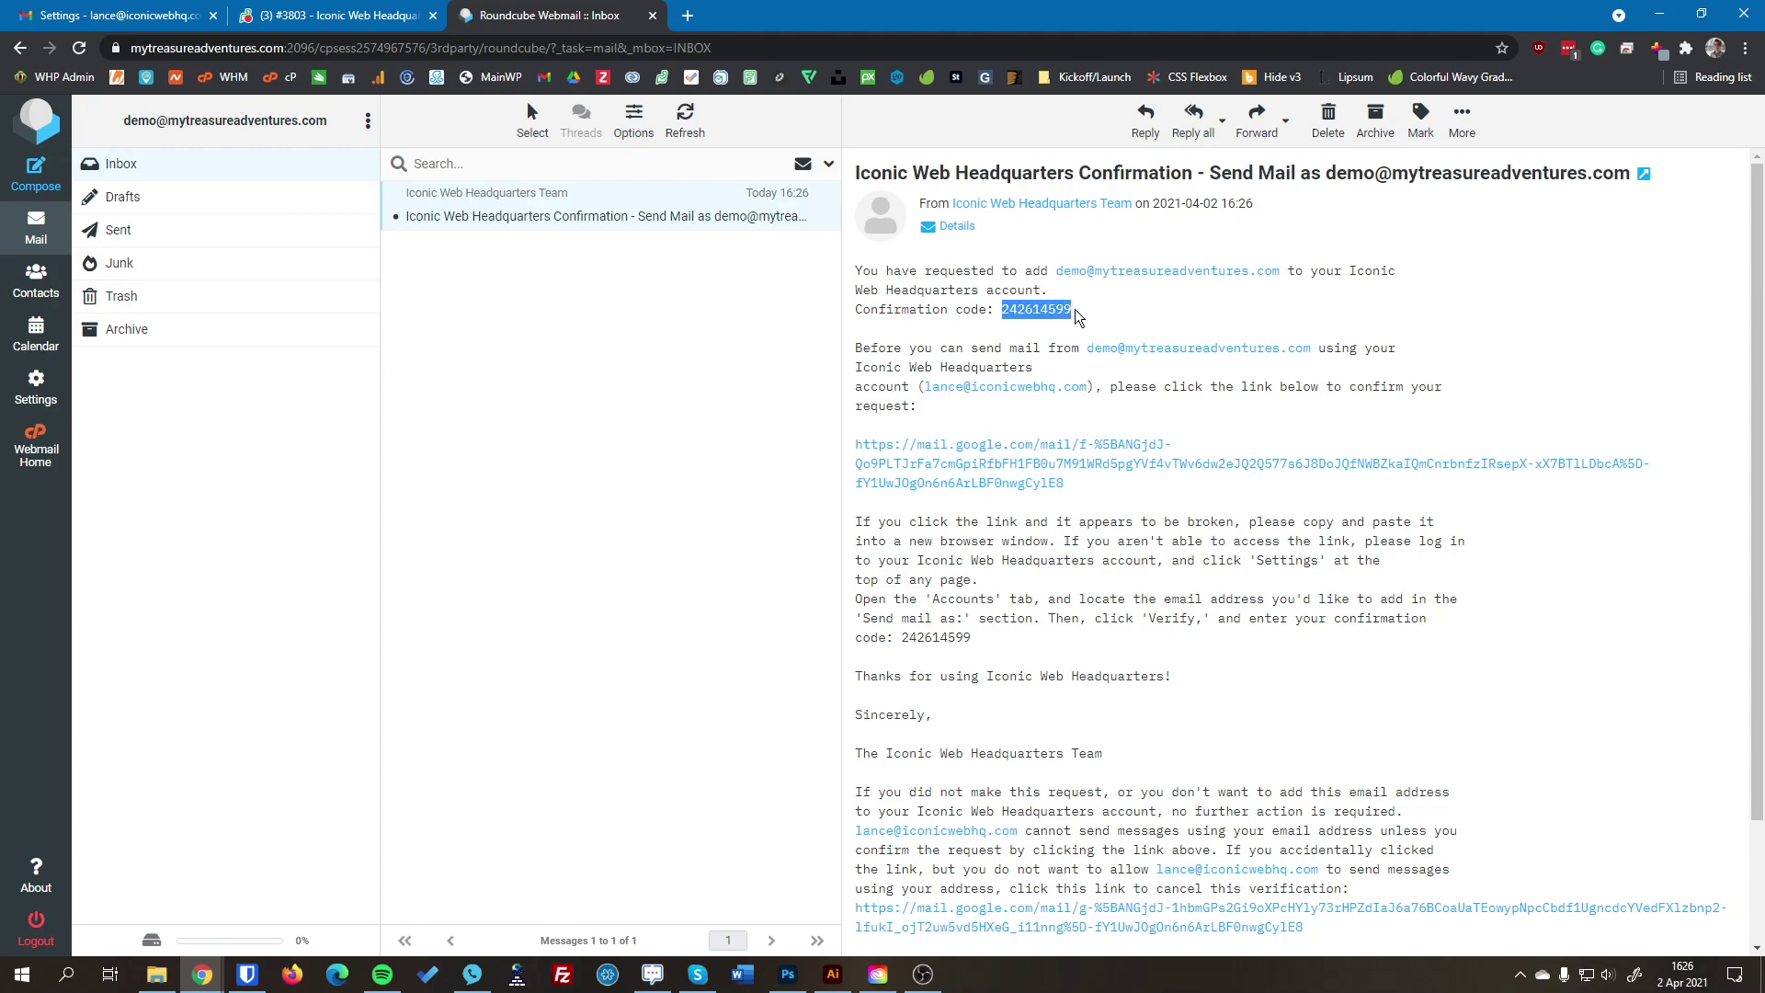
pyautogui.rightClick(1059, 318)
pyautogui.click(1066, 326)
# Step: Paste the copied code into Gmail's verification window and verify the send-as alias
pyautogui.click(114, 11)
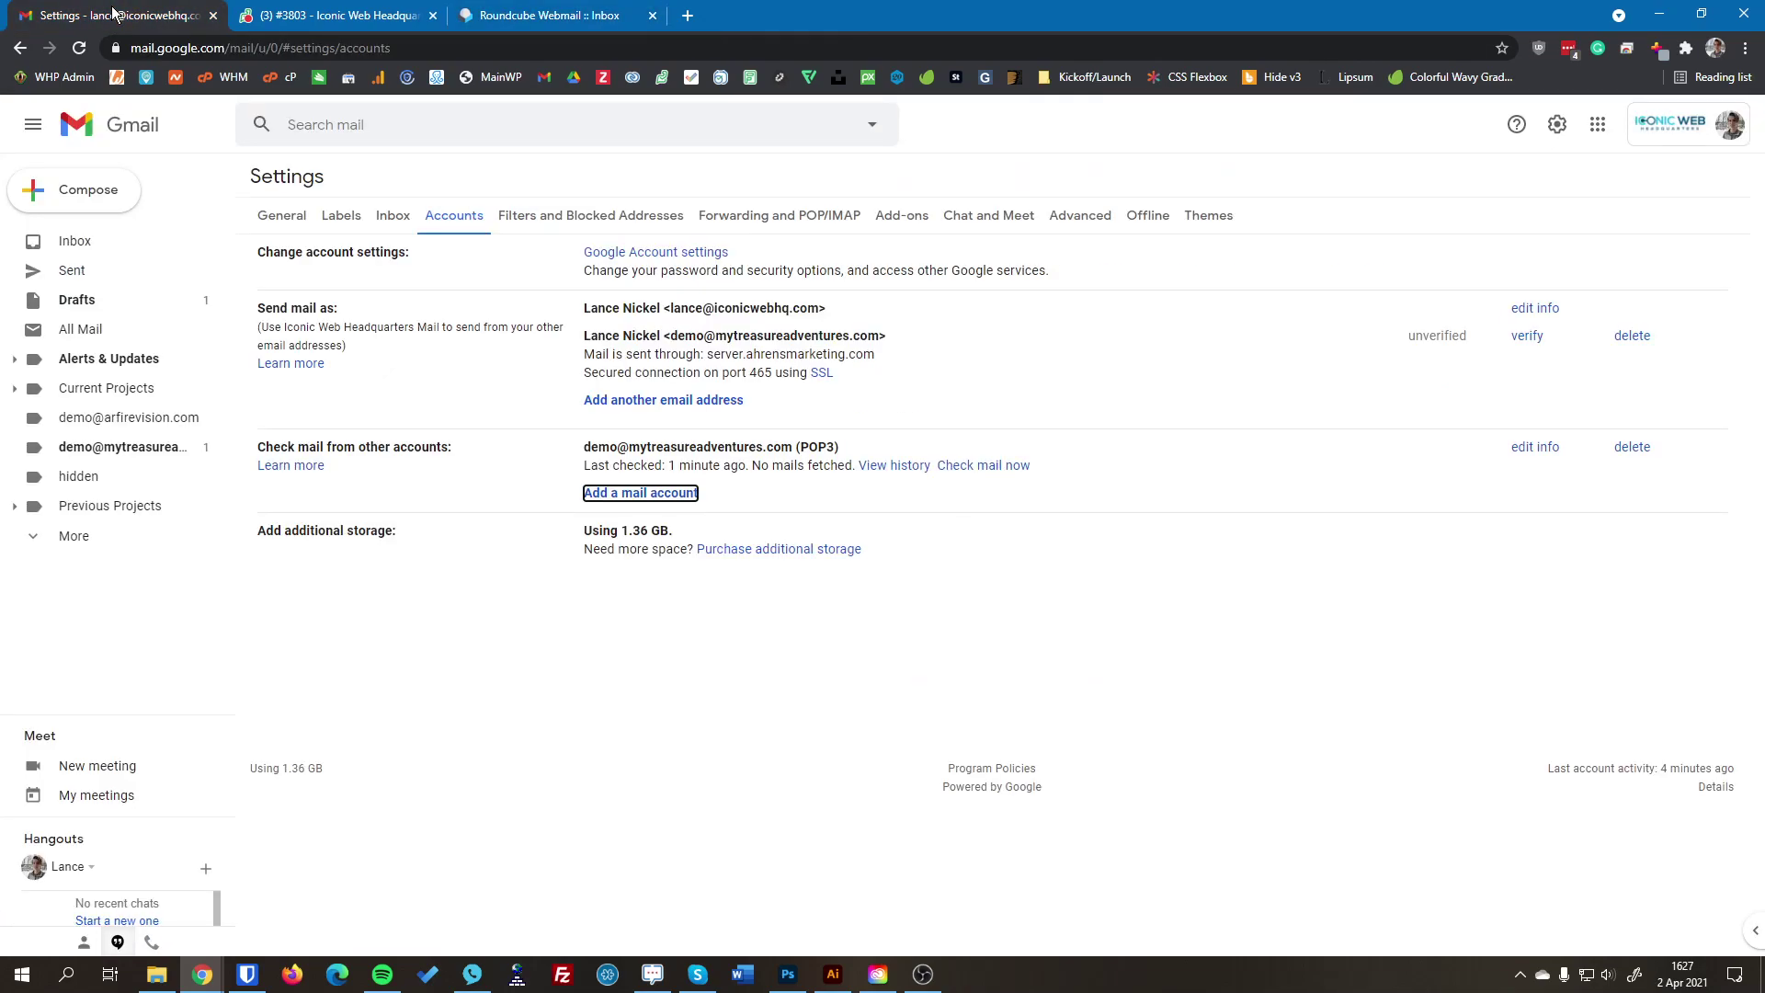
pyautogui.click(204, 980)
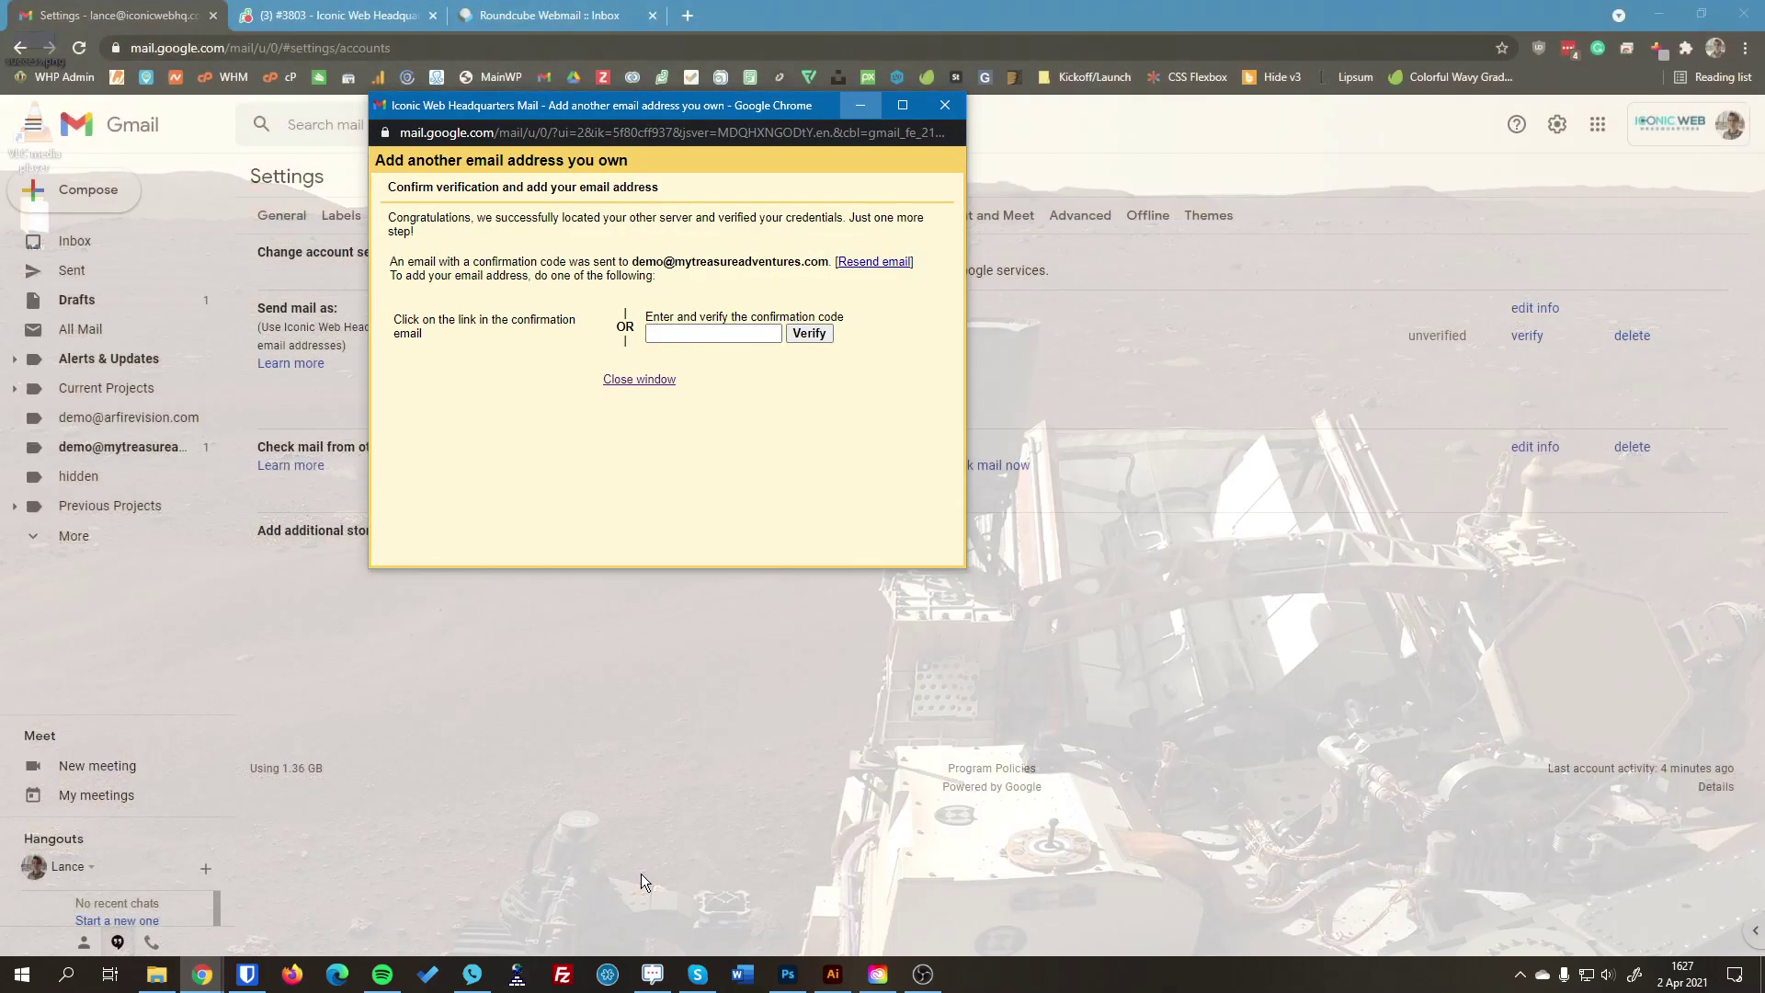
pyautogui.click(642, 874)
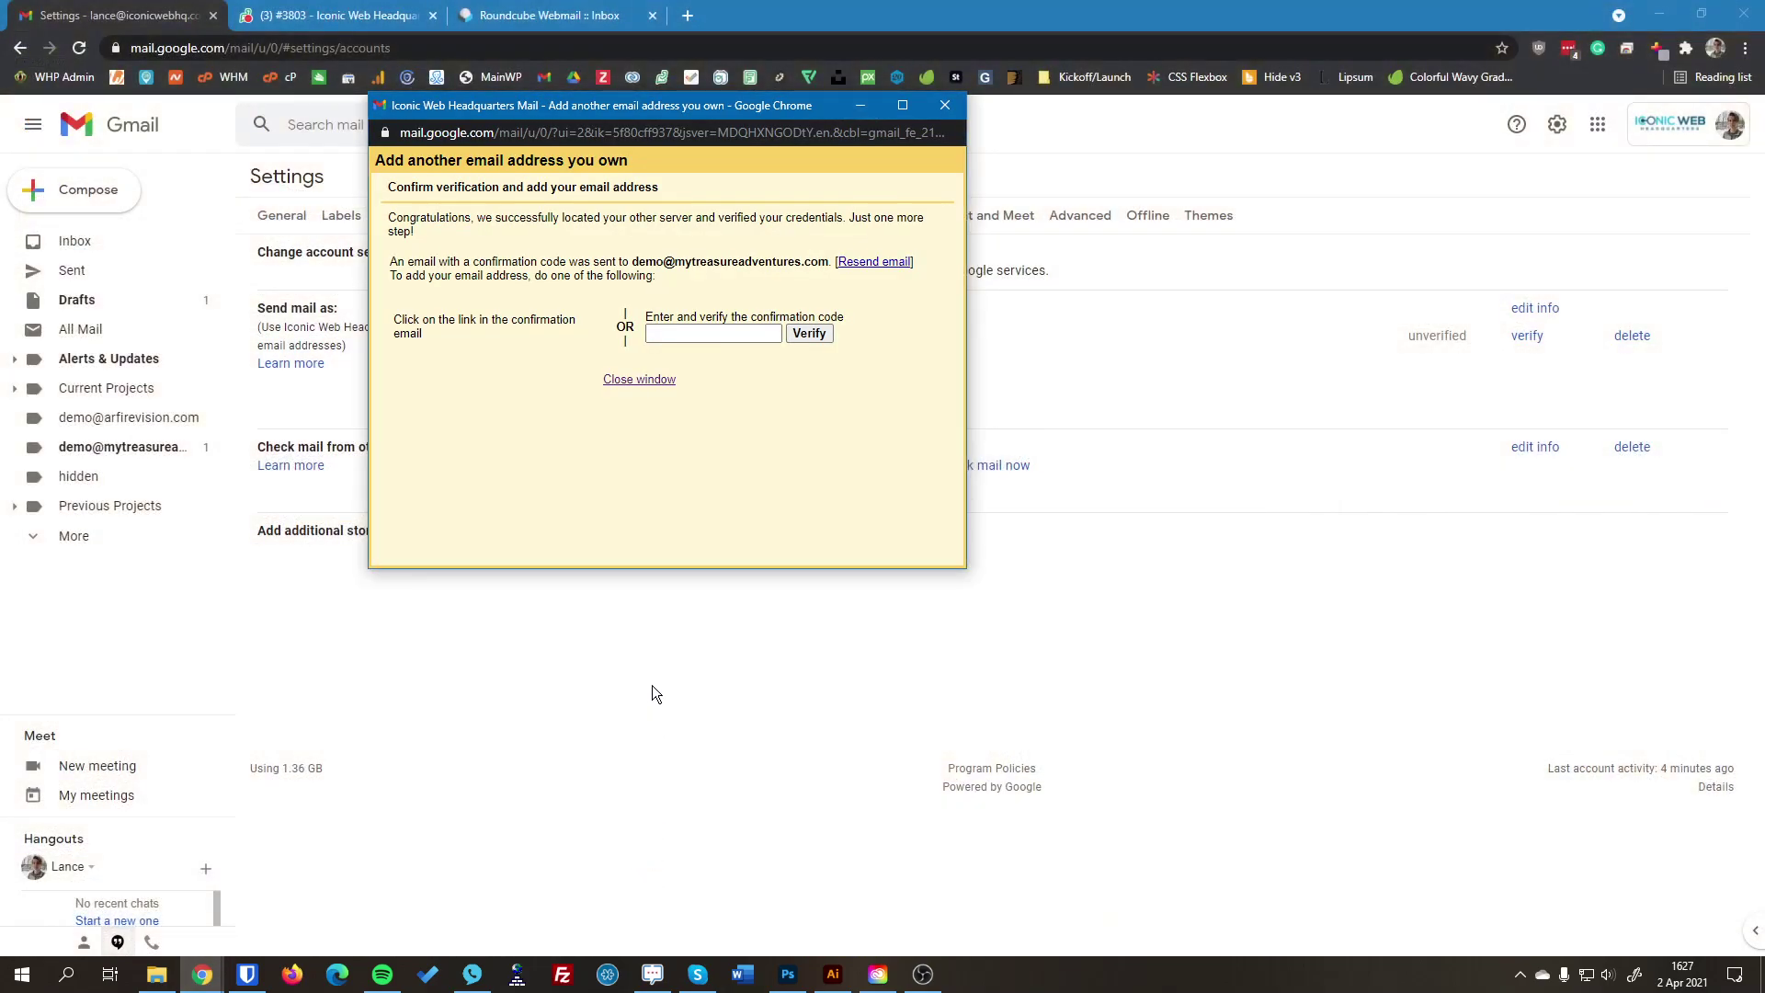
pyautogui.rightClick(691, 333)
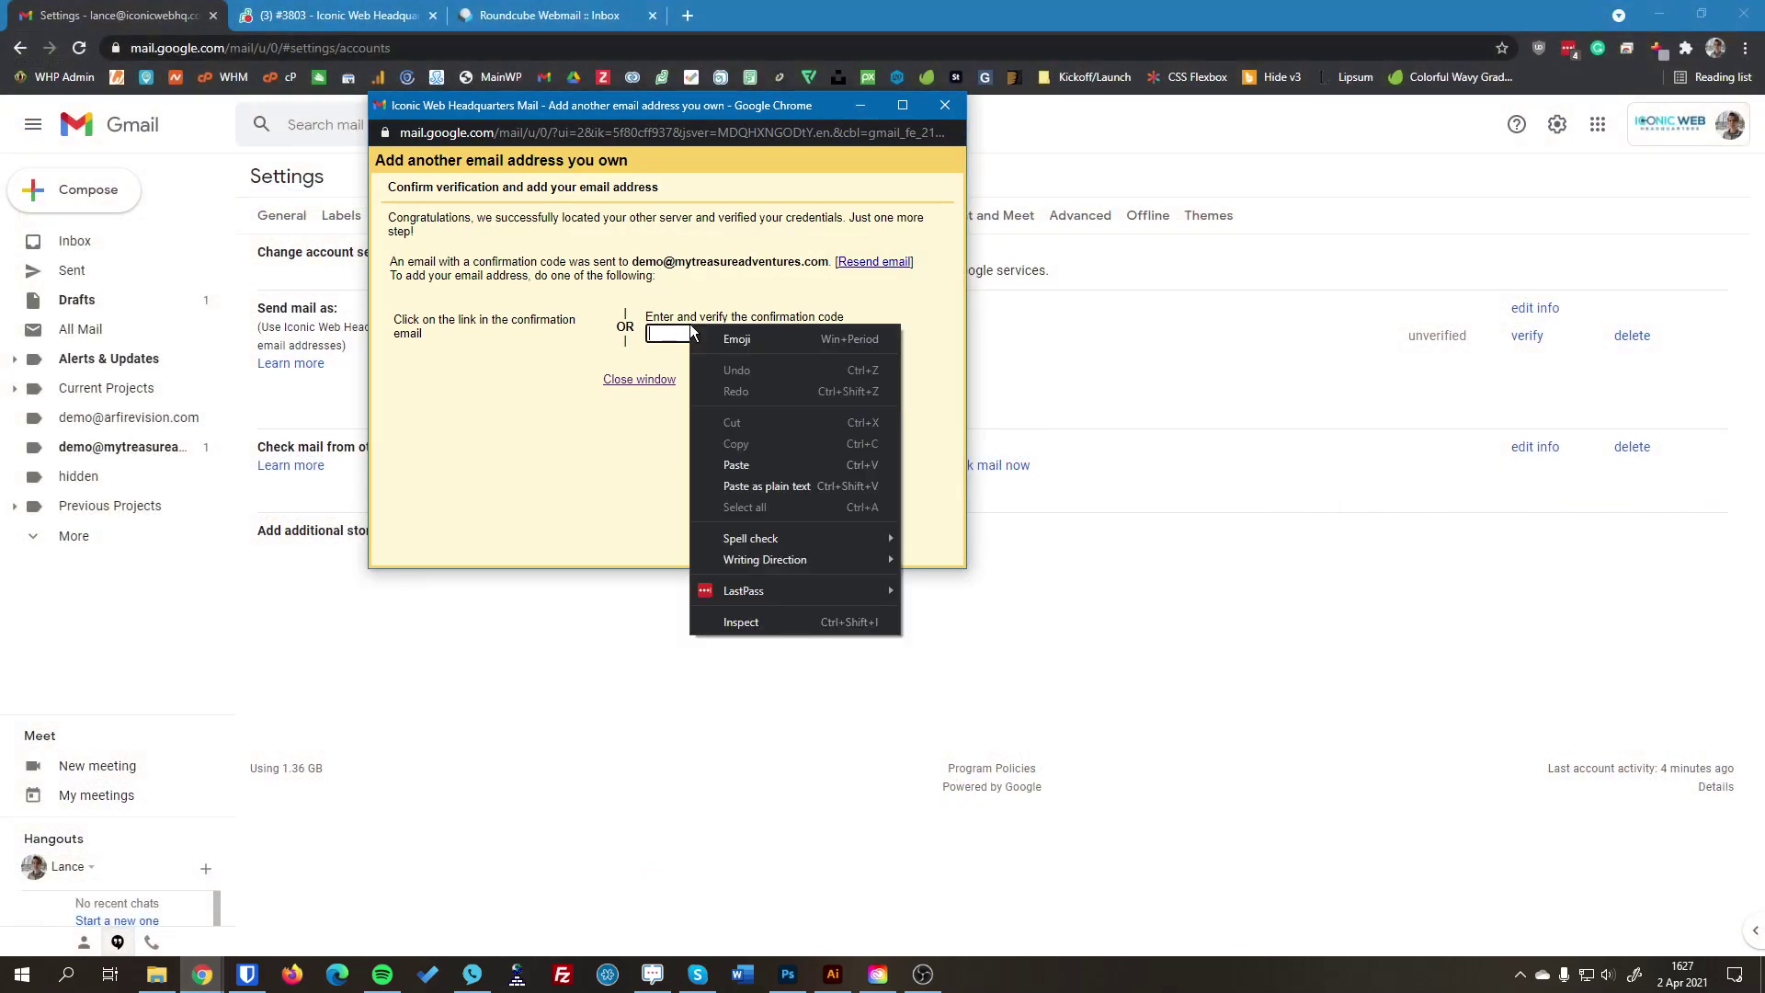
pyautogui.click(735, 465)
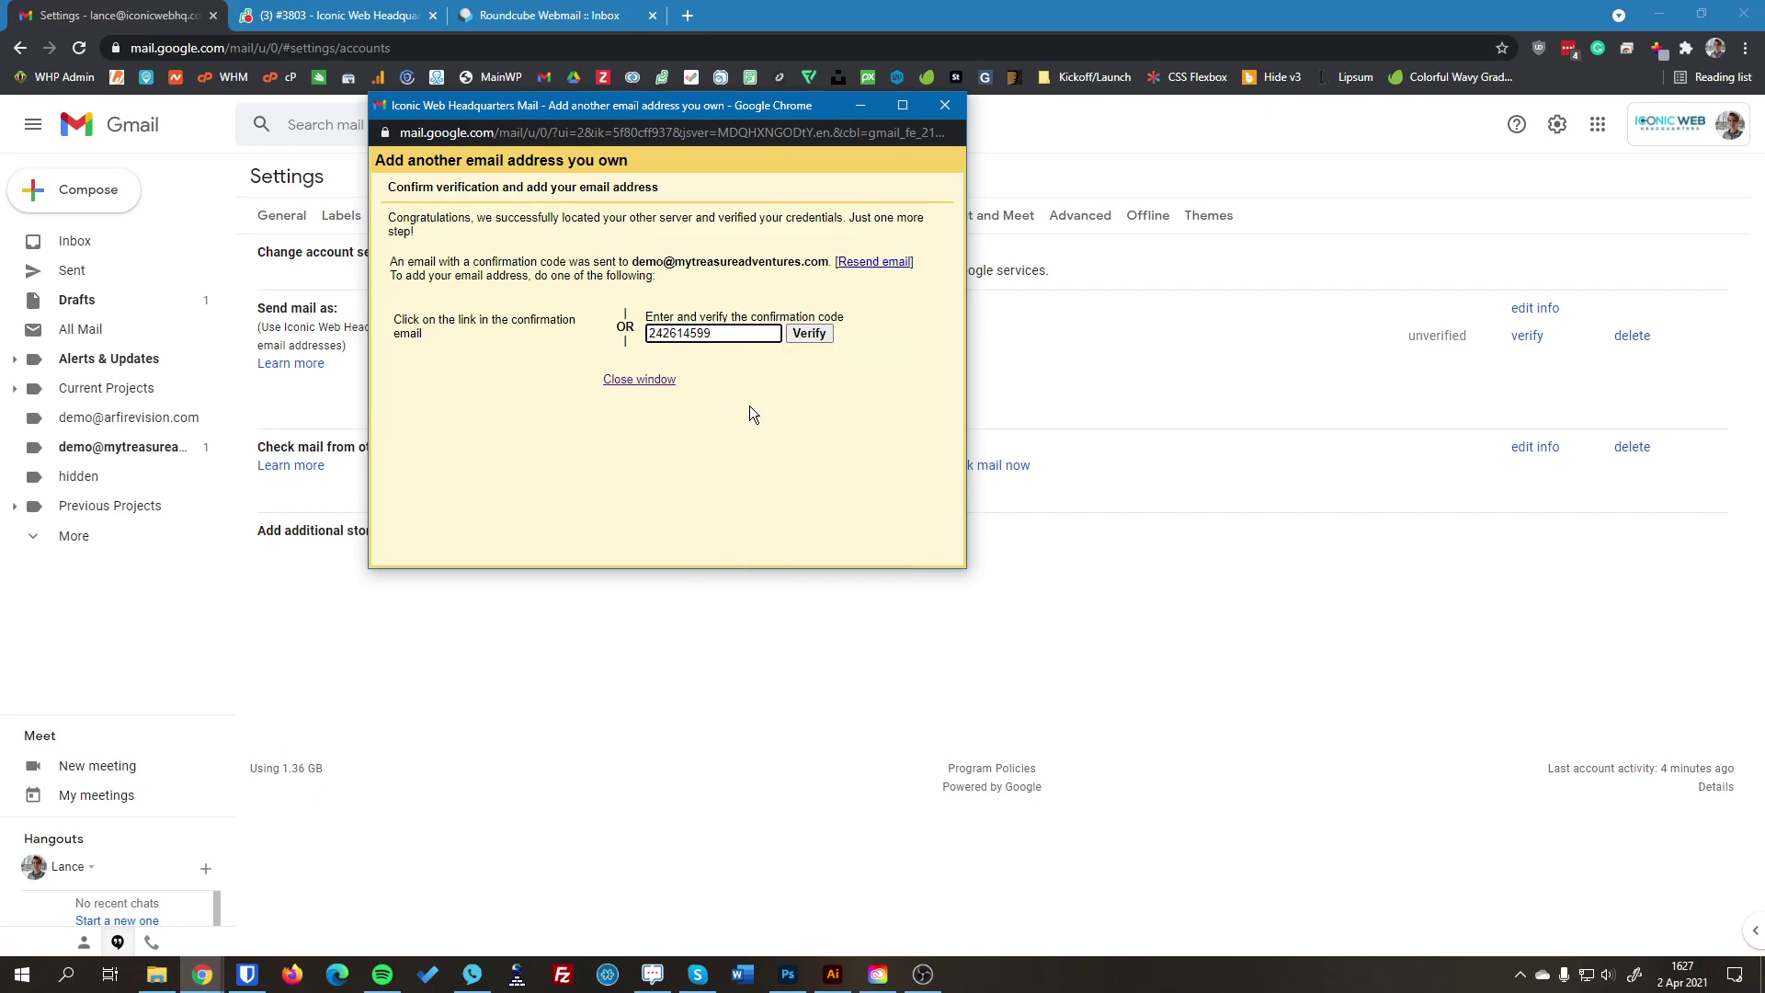
pyautogui.click(802, 335)
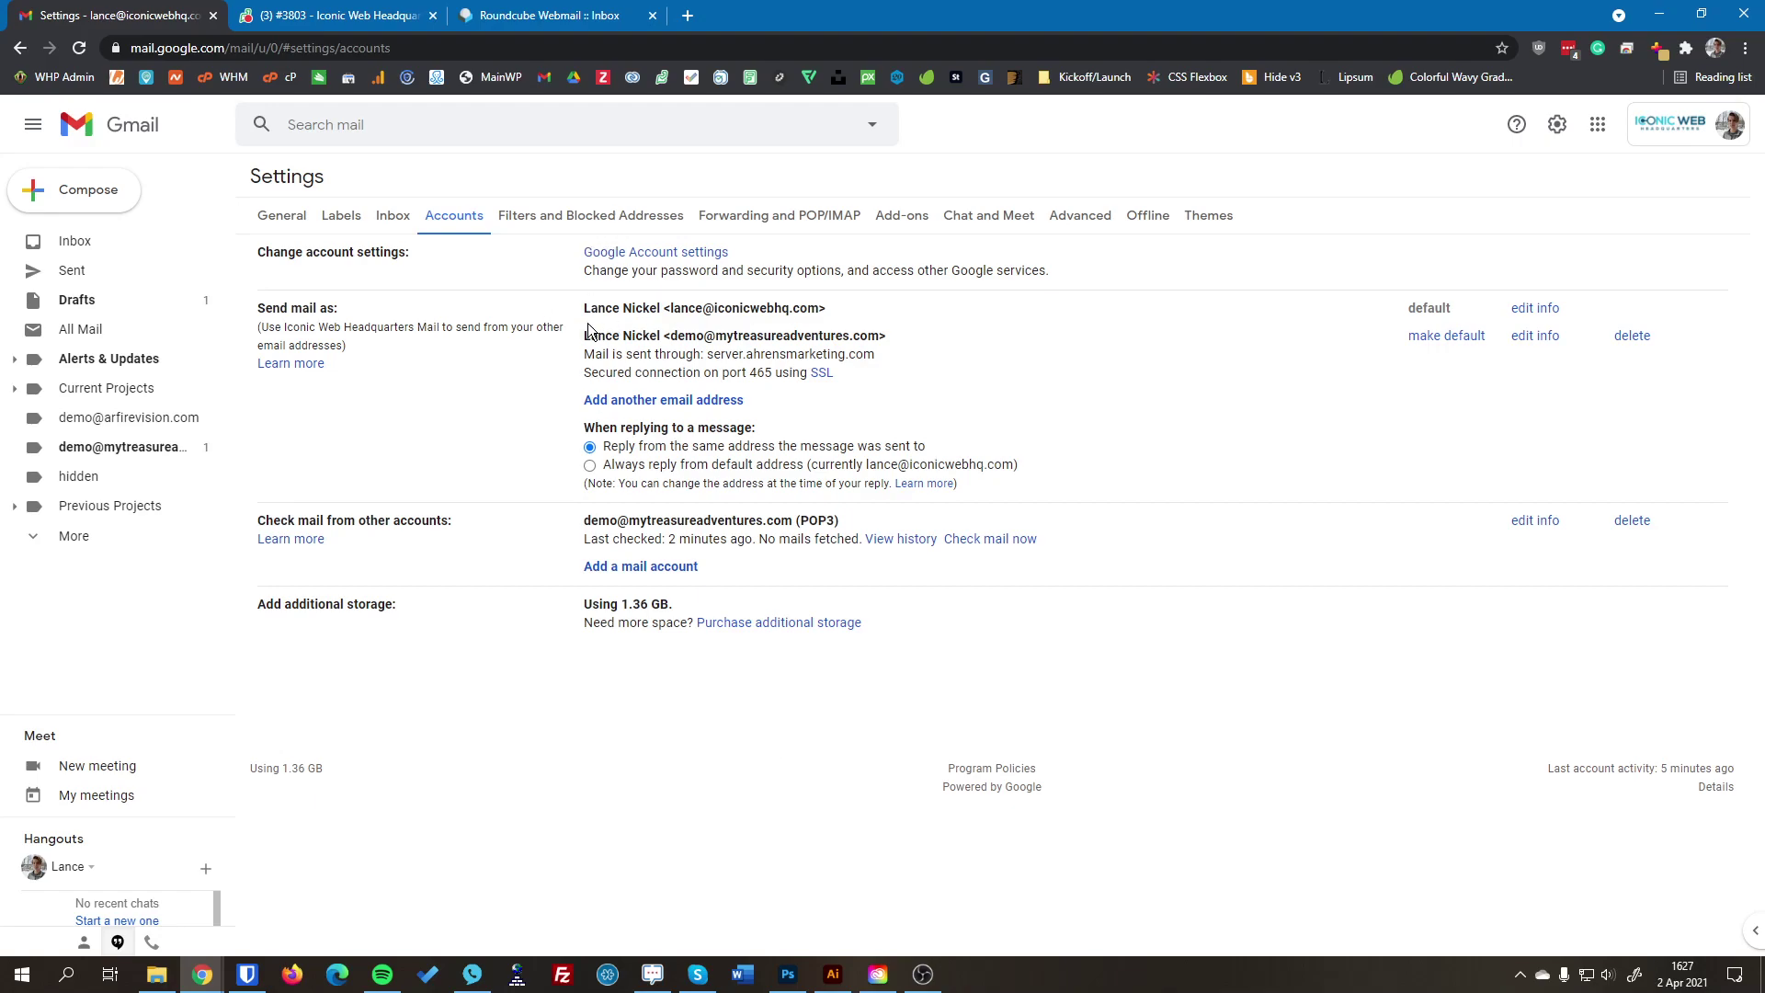
# Step: Point out the Send mail as alias and the POP3 Check mail entries, then return to the inbox
pyautogui.moveTo(589, 327); pyautogui.dragTo(873, 386)
pyautogui.click(1144, 637)
pyautogui.moveTo(582, 540); pyautogui.dragTo(841, 533)
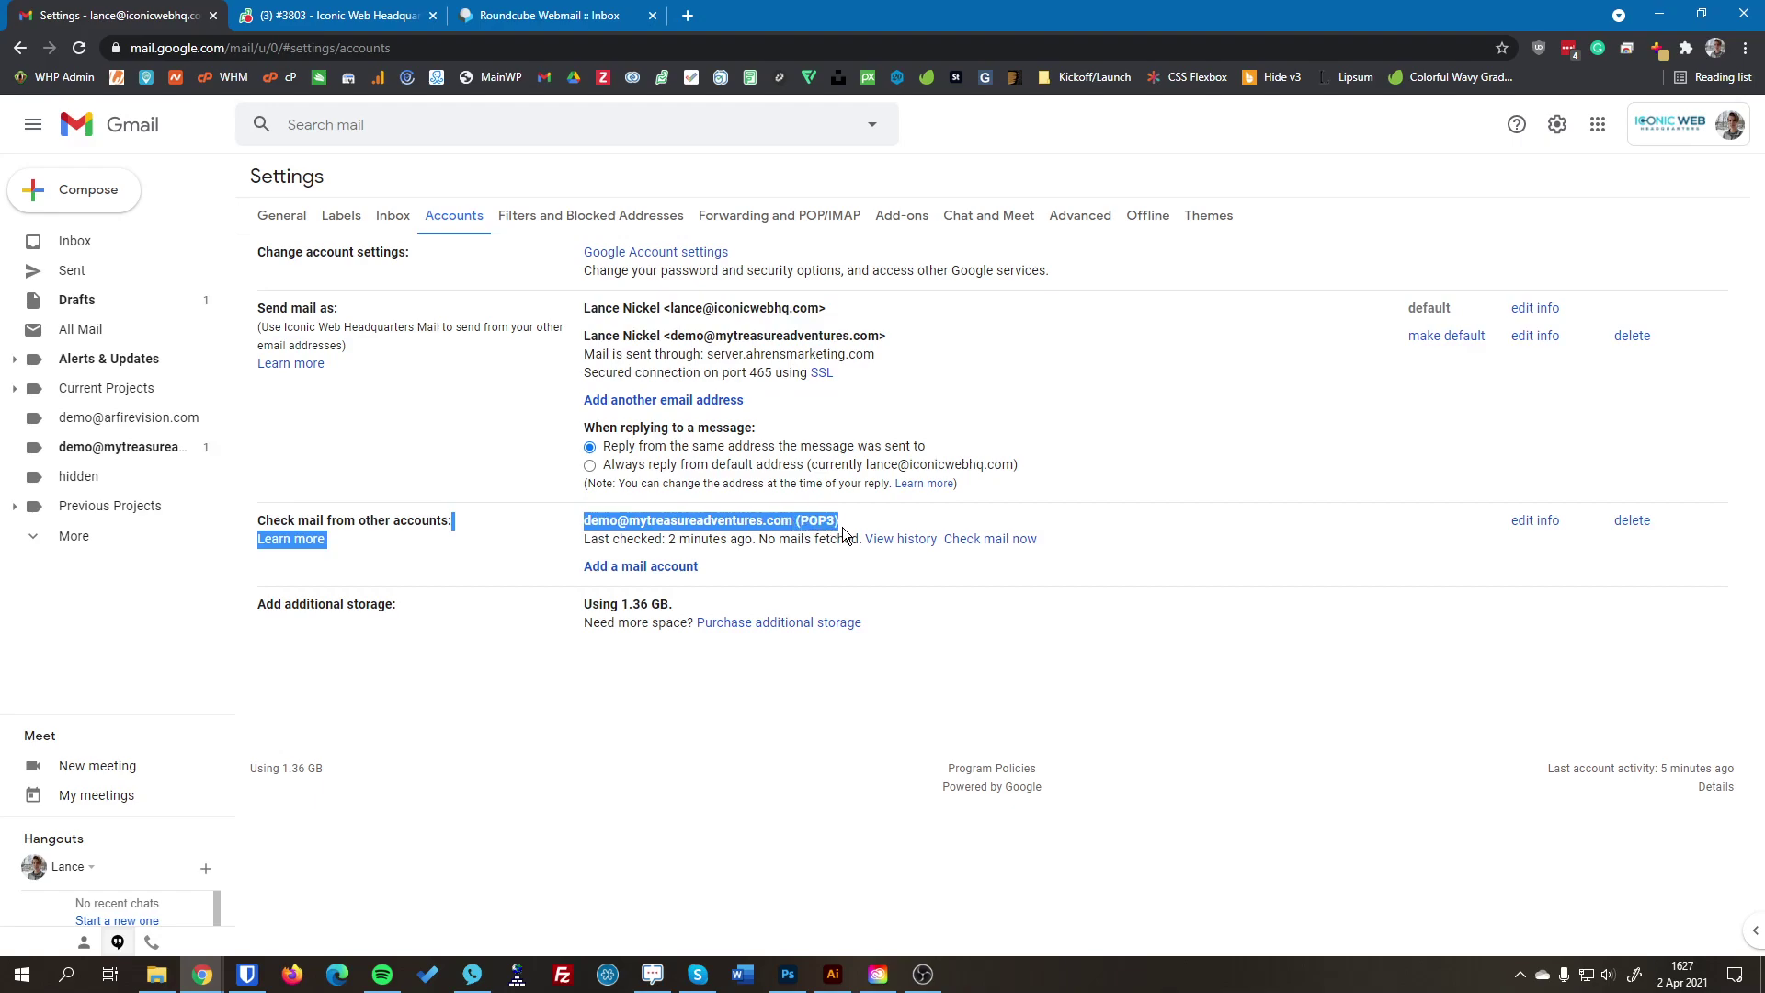
pyautogui.click(1037, 622)
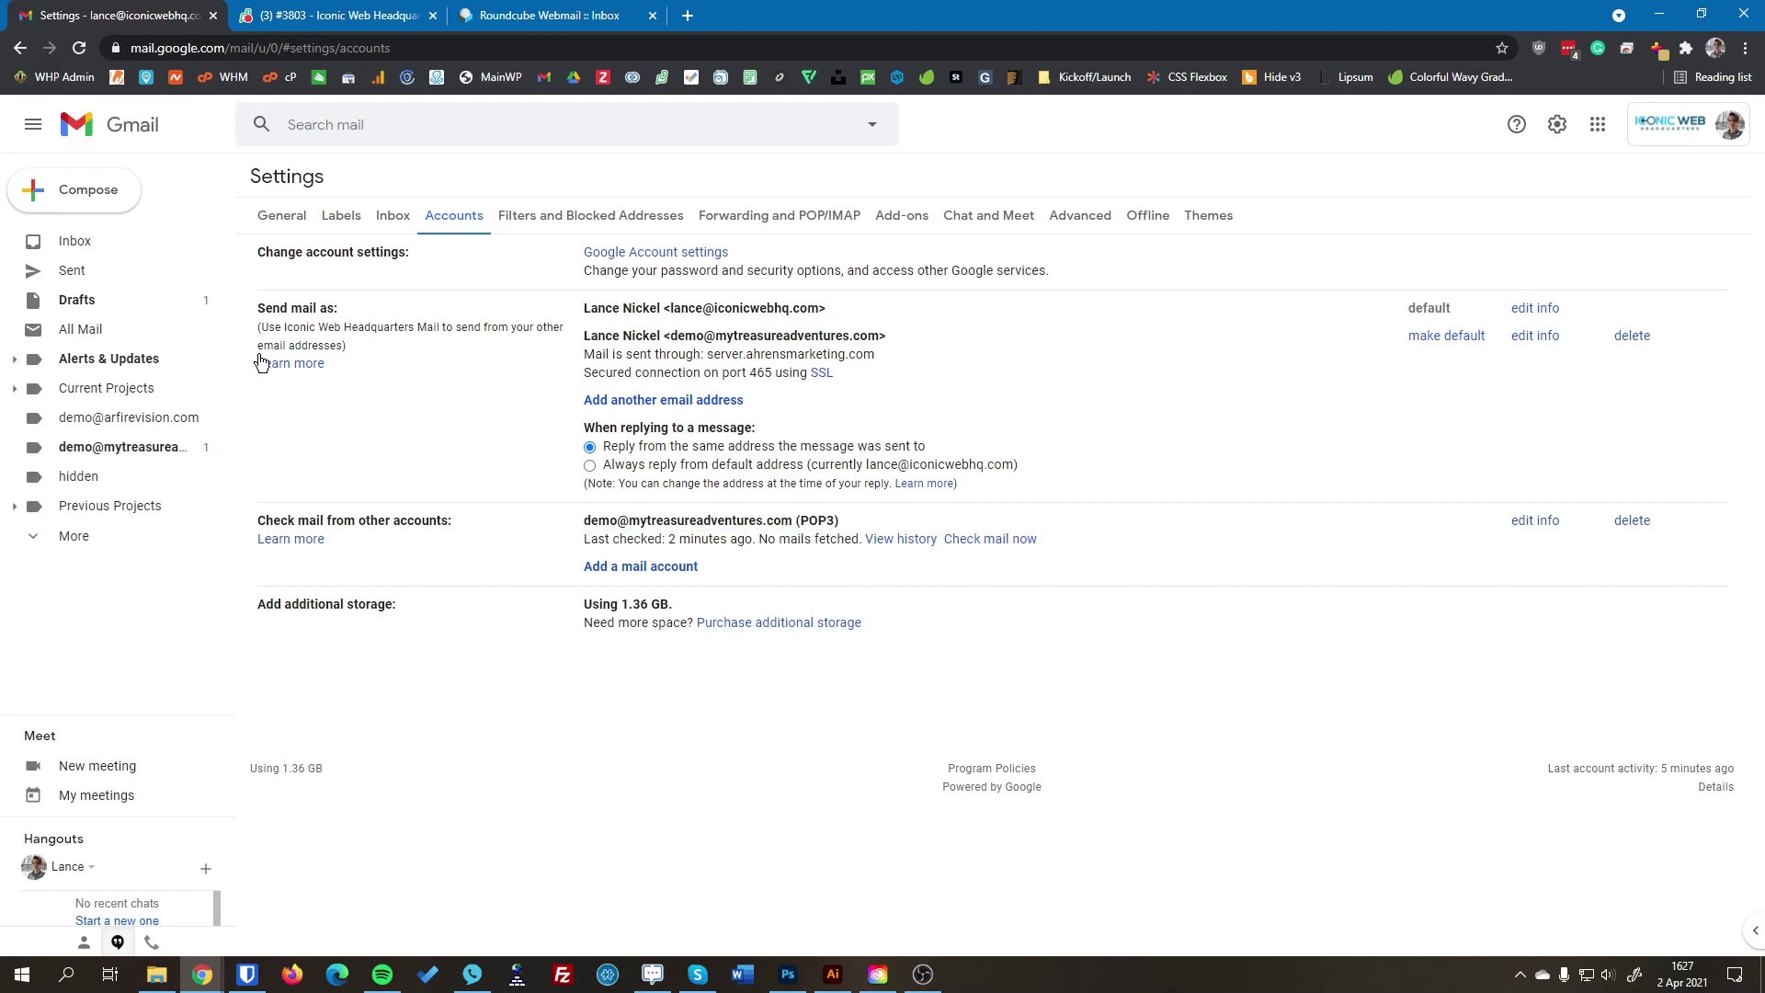
pyautogui.click(118, 241)
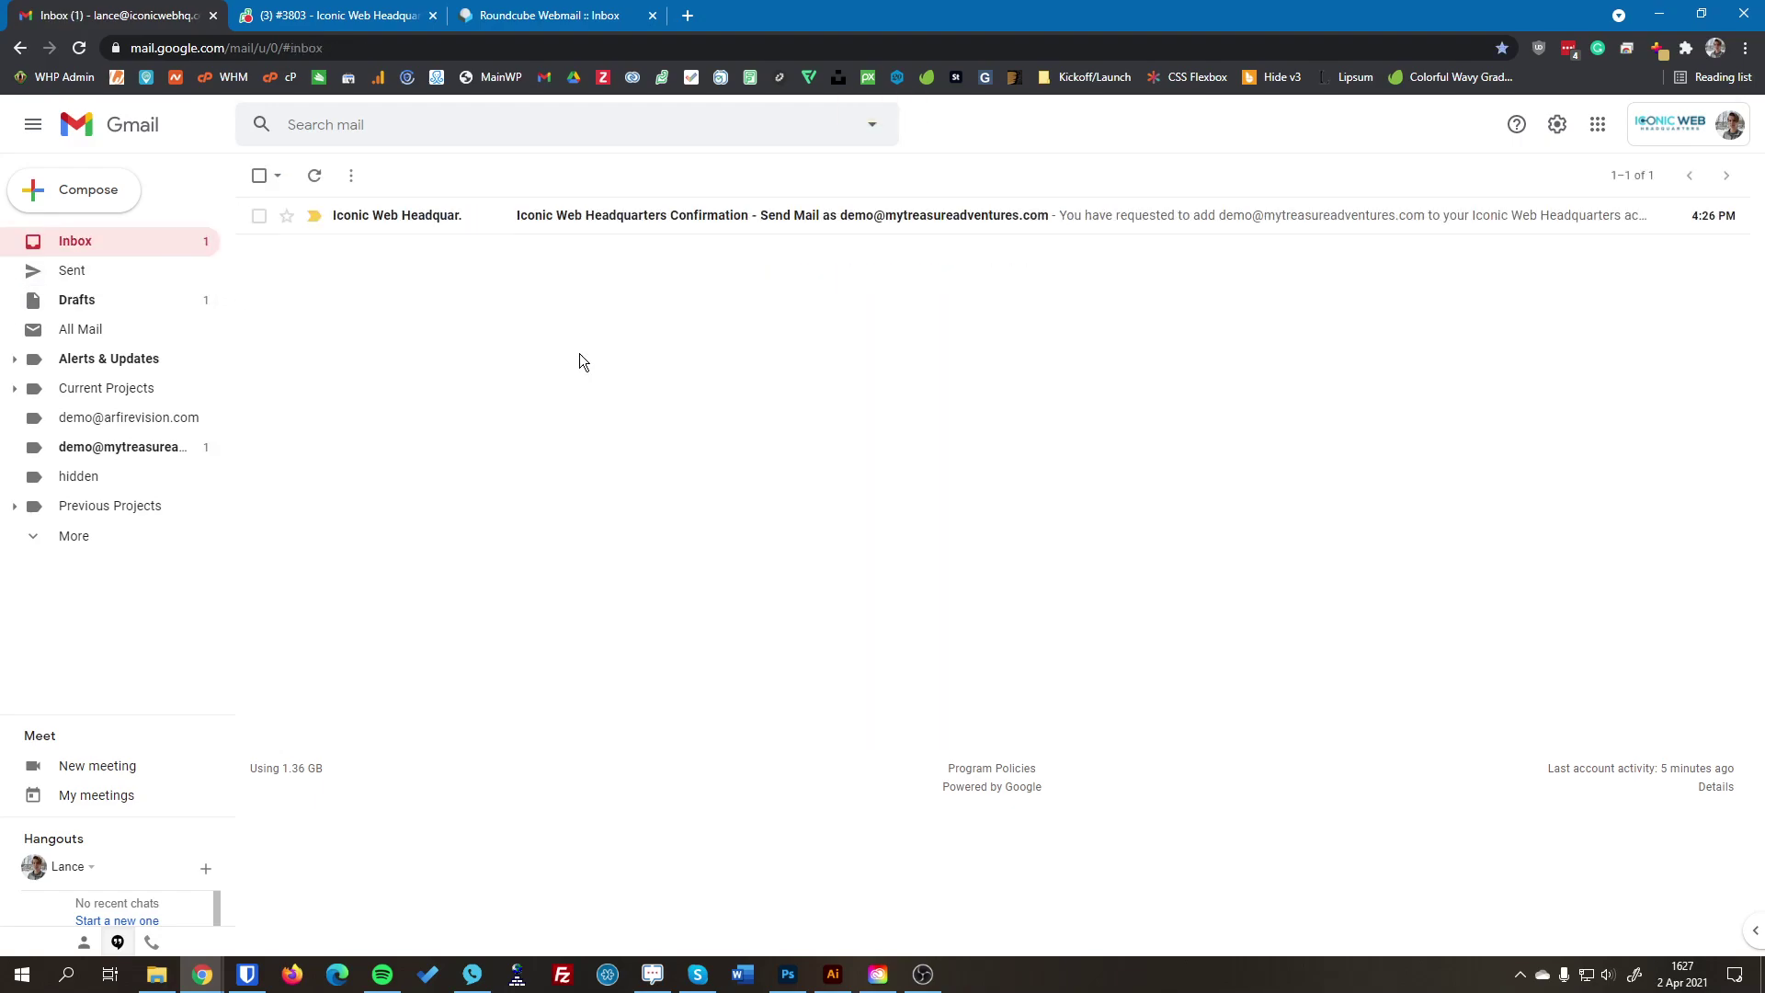
# Step: Start a new email sent from the demo alias and addressed to yourself
pyautogui.click(114, 192)
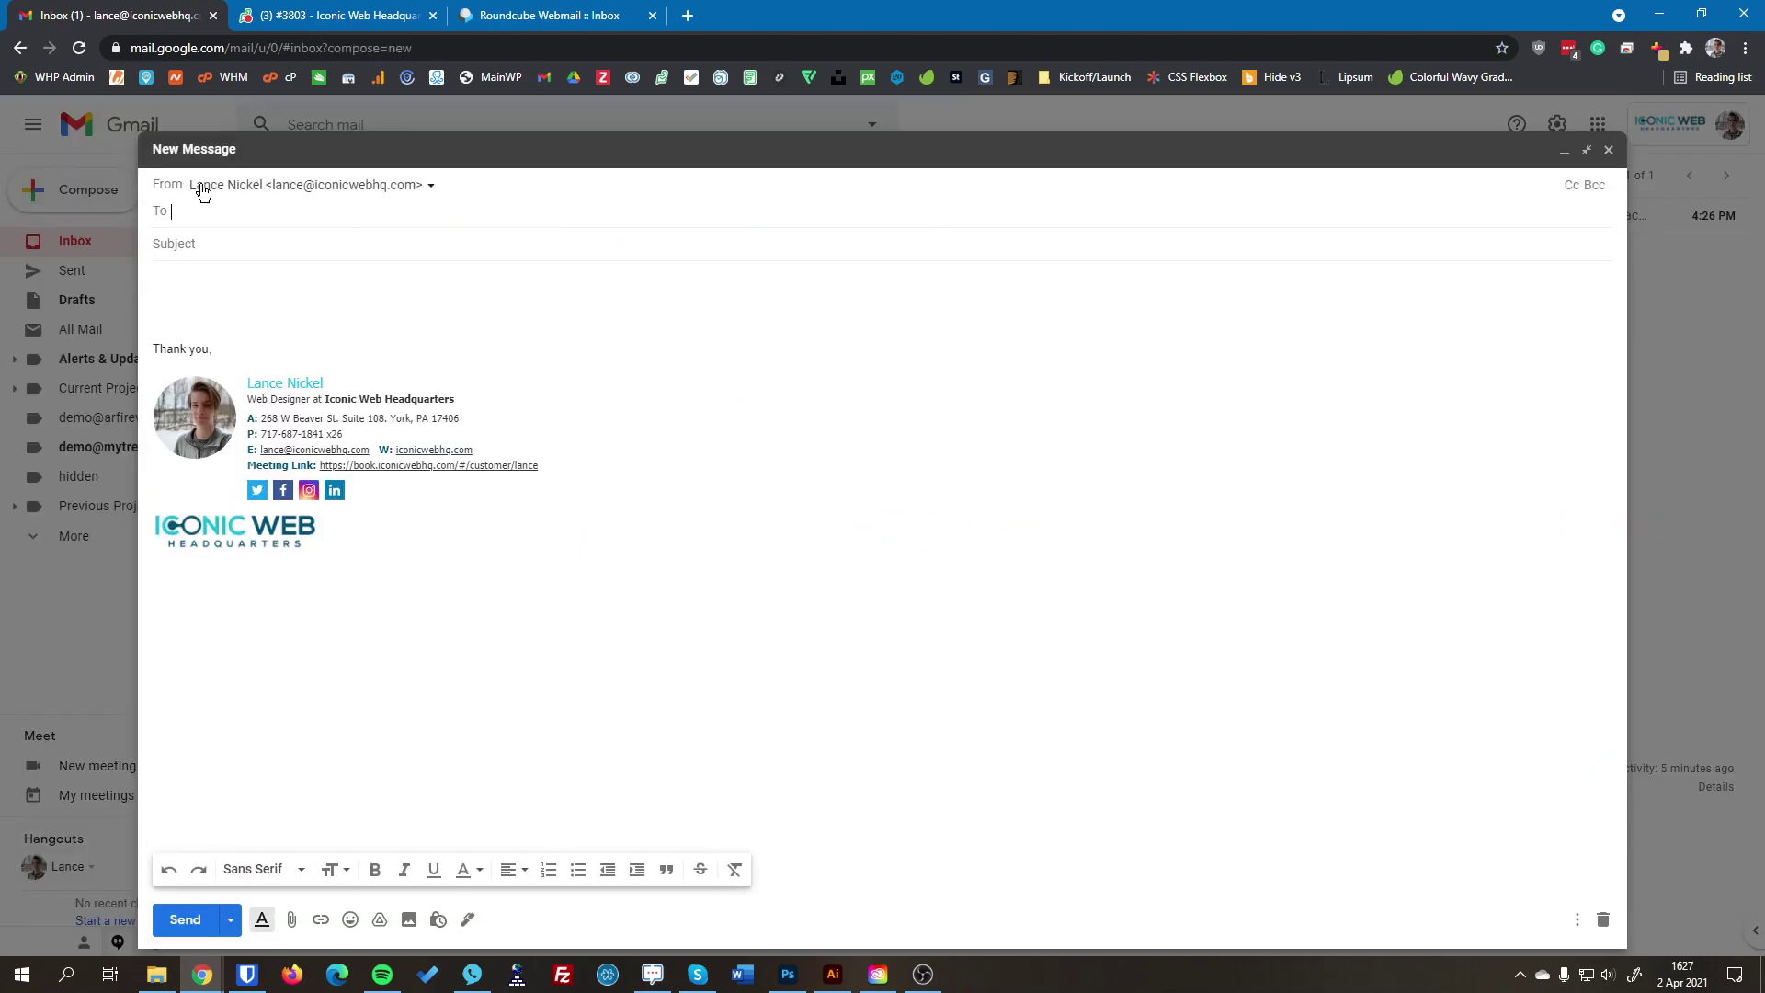
pyautogui.click(202, 185)
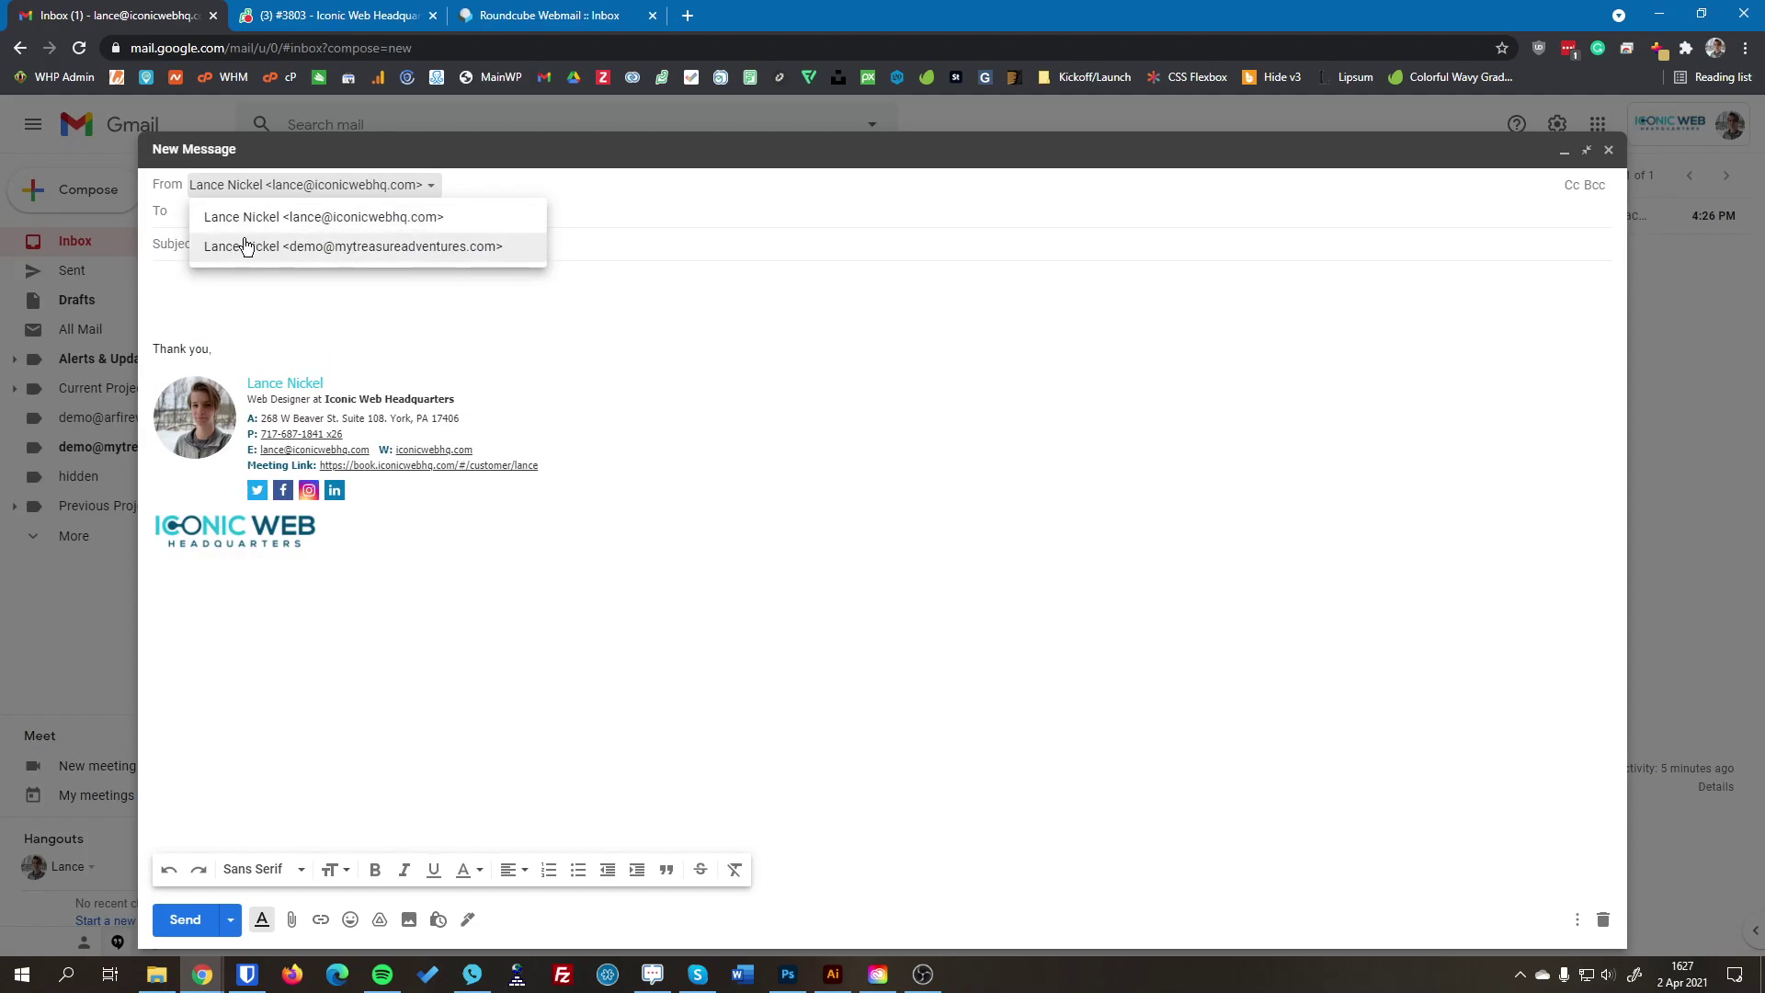
pyautogui.click(319, 245)
pyautogui.click(312, 214)
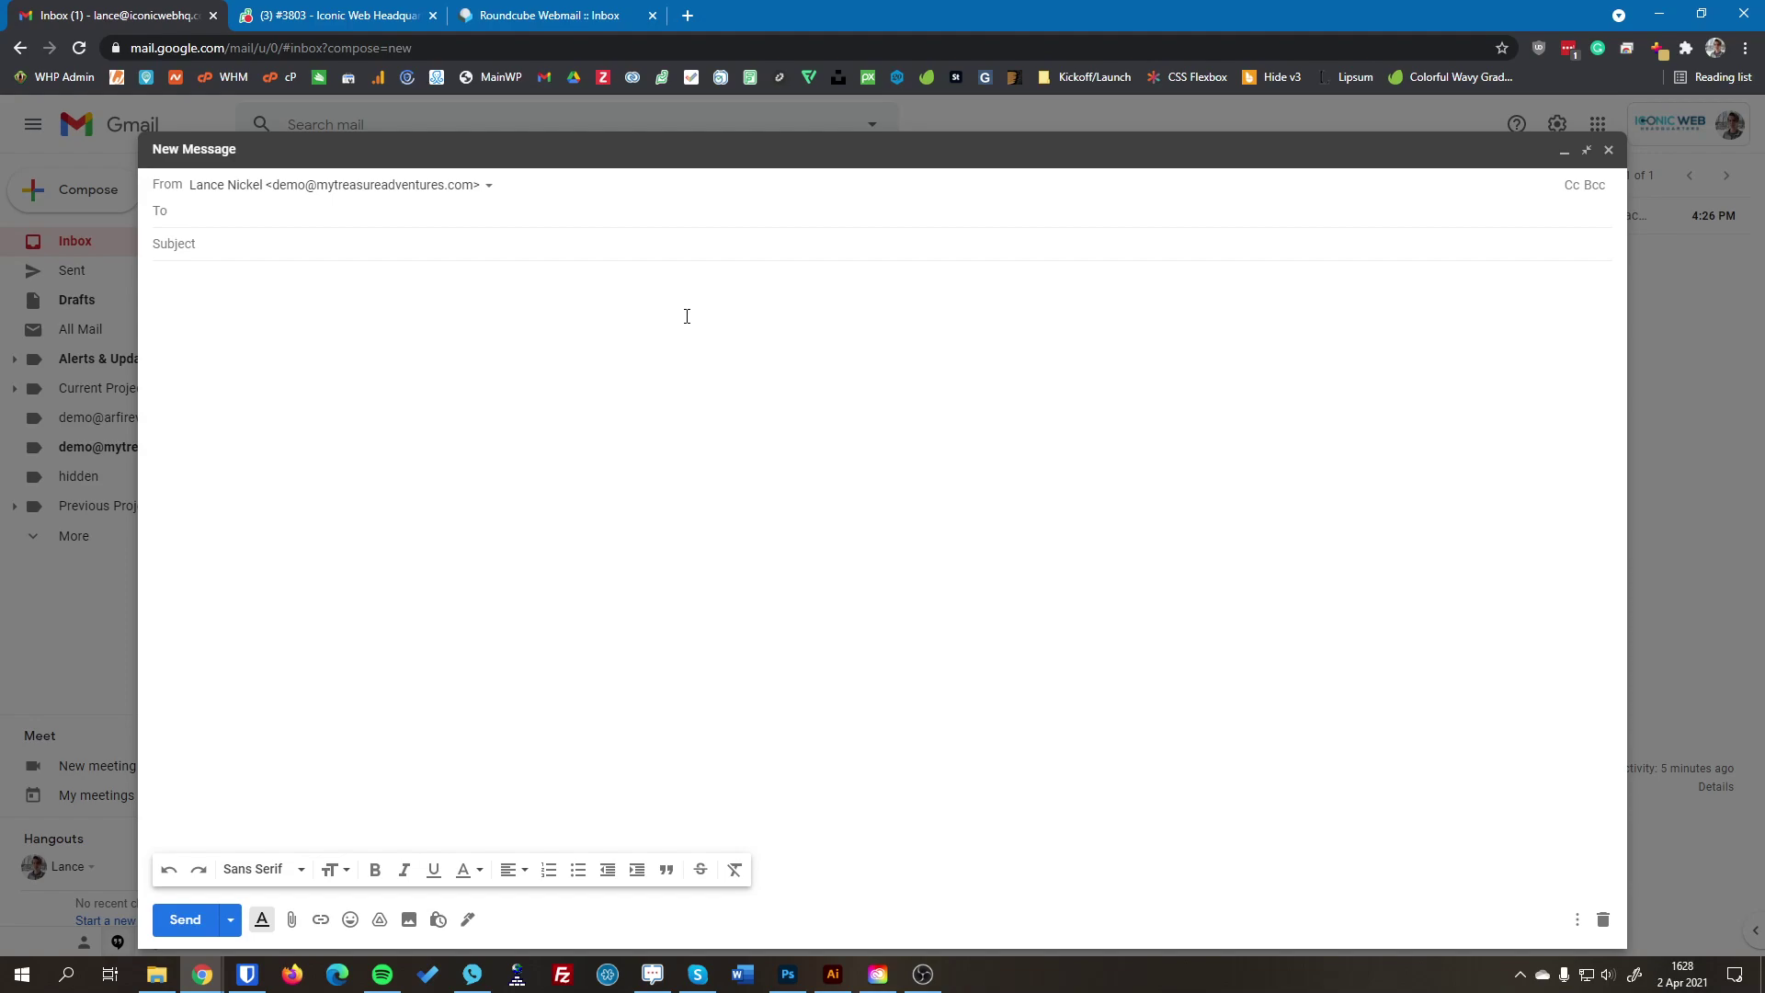
pyautogui.write('kel')
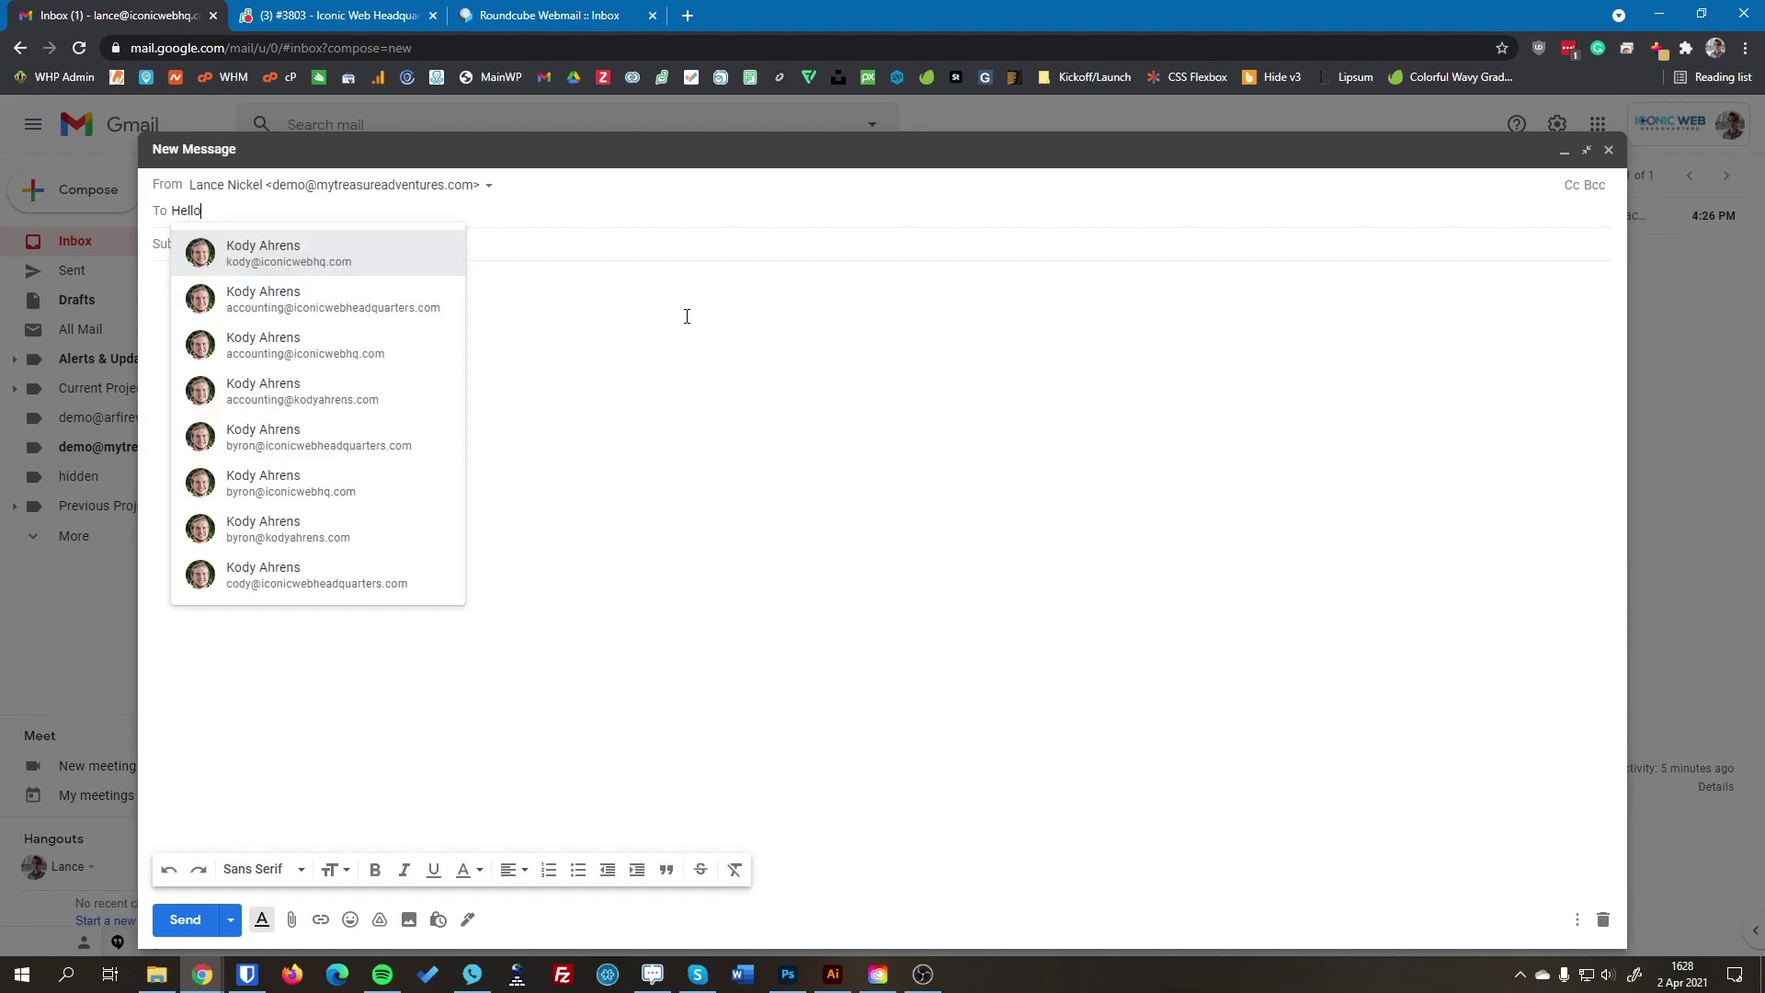
pyautogui.press('BackSpace')
pyautogui.press('BackSpace')
pyautogui.press('BackSpace')
pyautogui.write('lance')
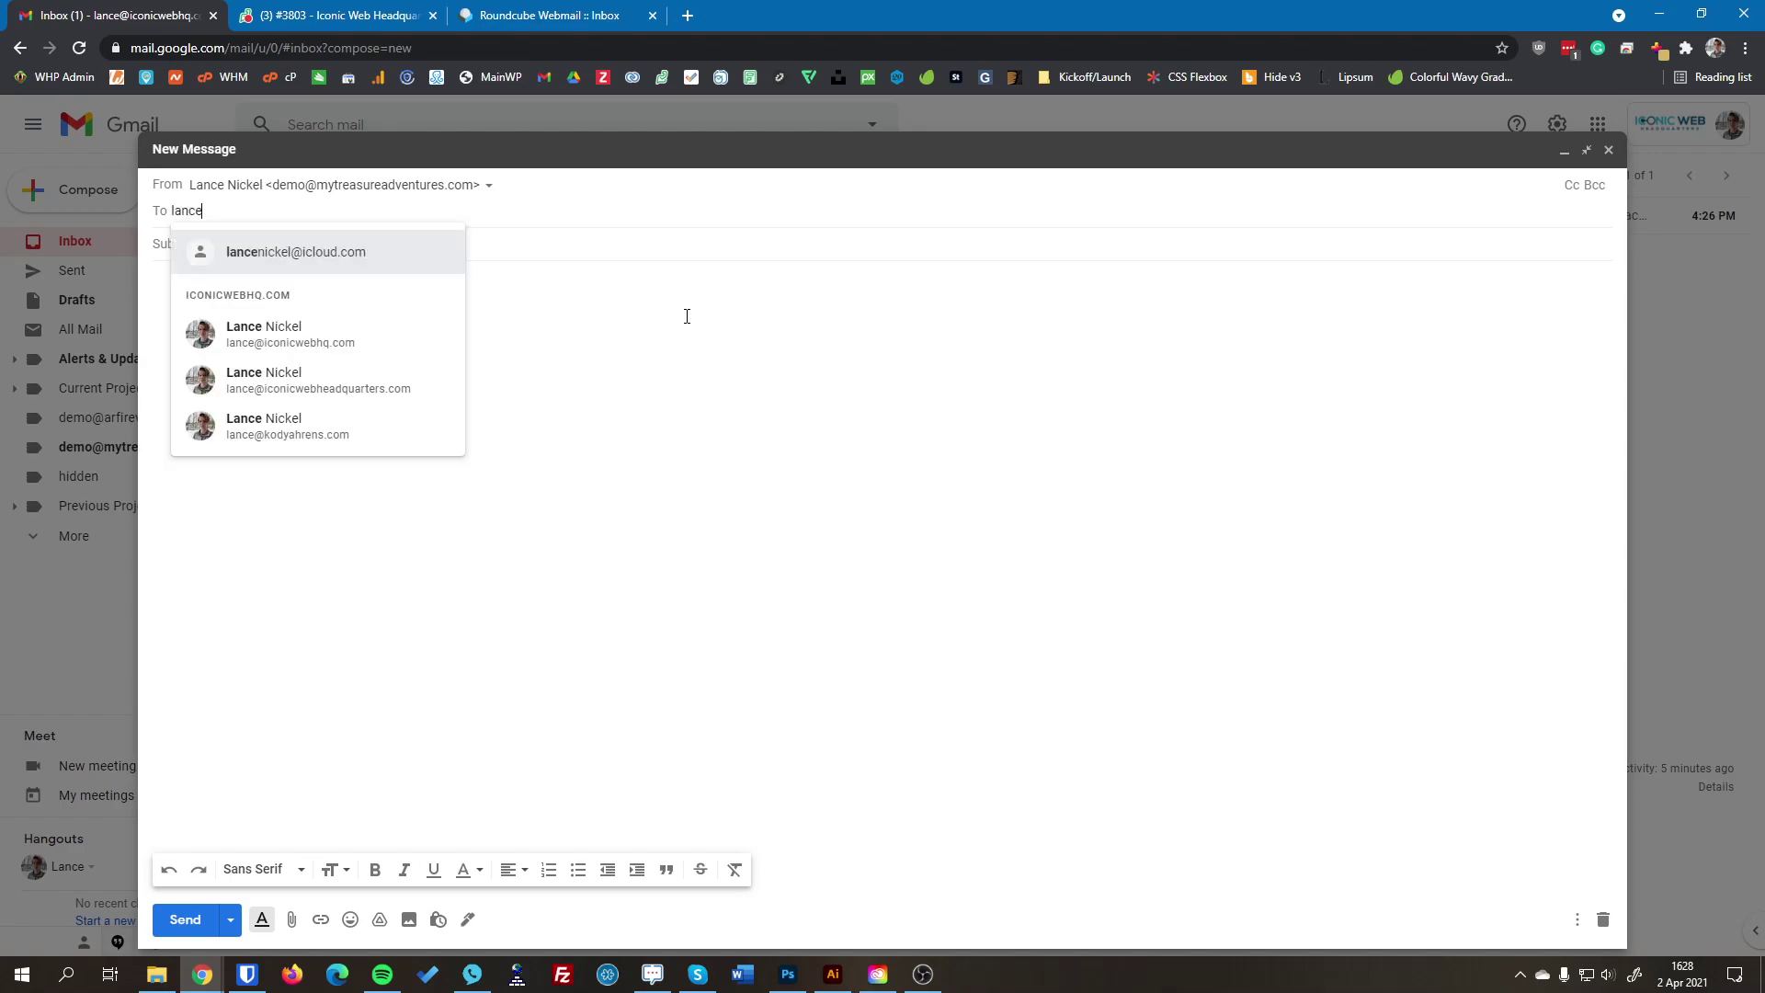
pyautogui.press('Down')
pyautogui.press('Return')
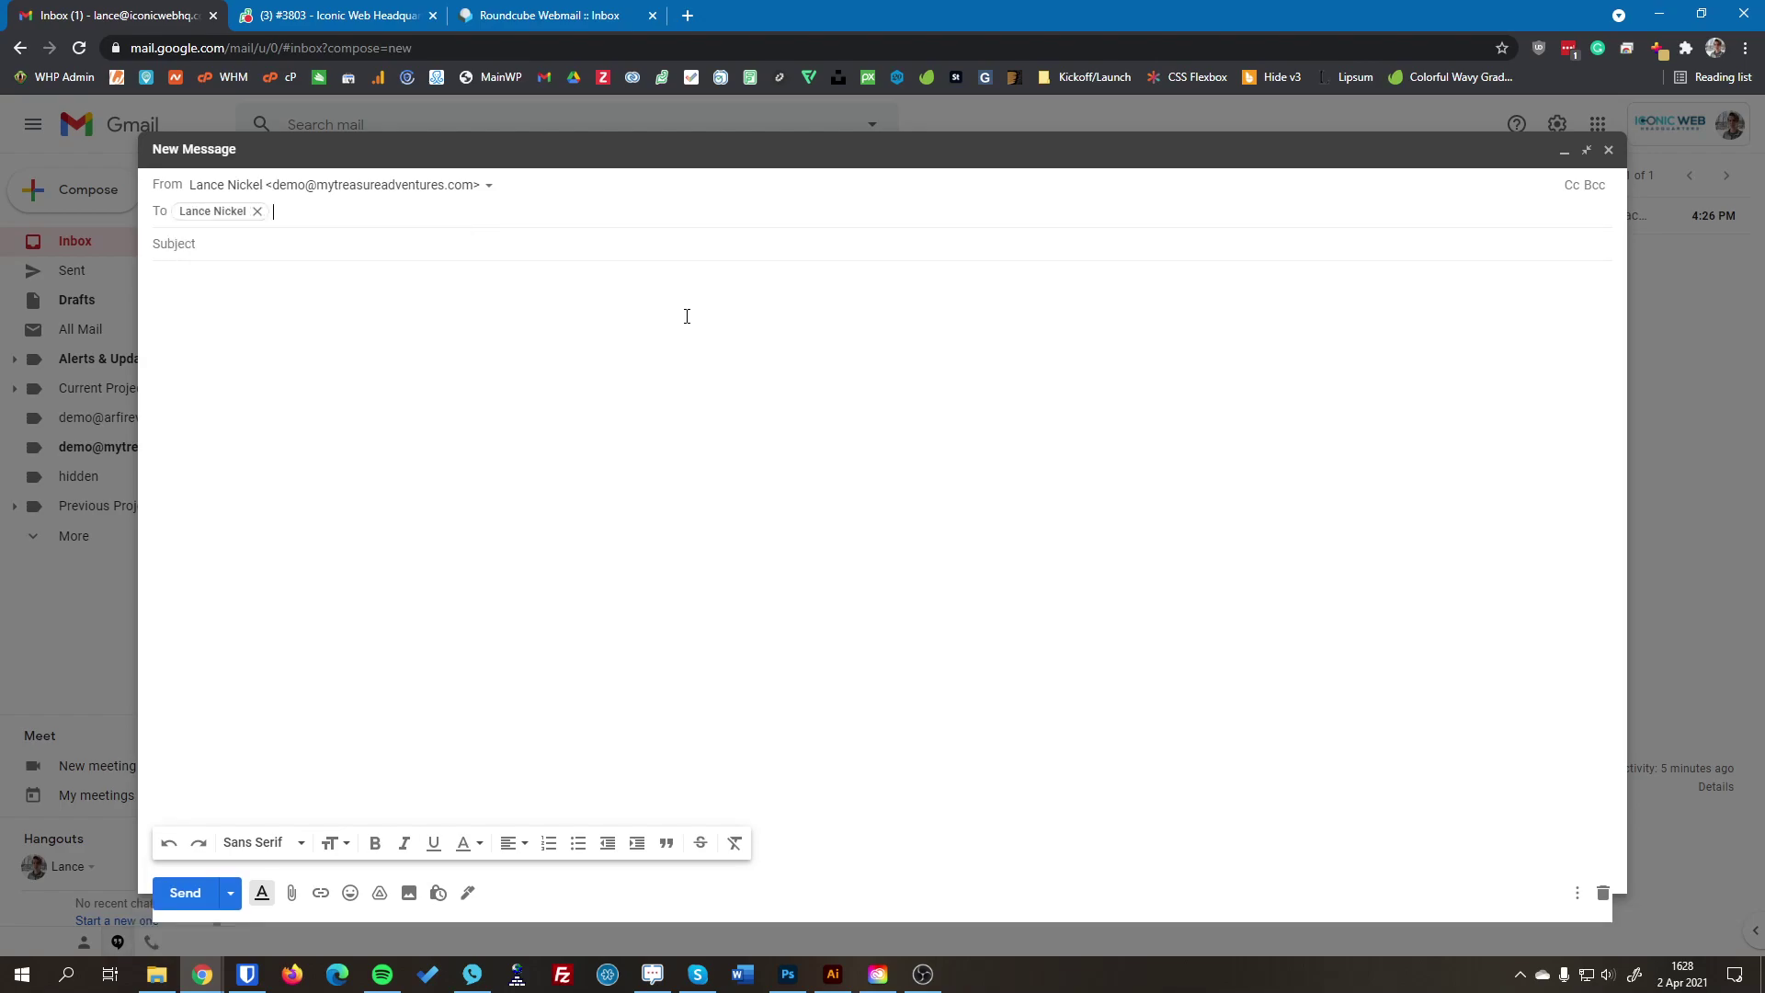
# Step: Give it subject 'Hello!' and body 'Hello, World!', then send it with Ctrl+Enter
pyautogui.press('Tab')
pyautogui.write('Hello!')
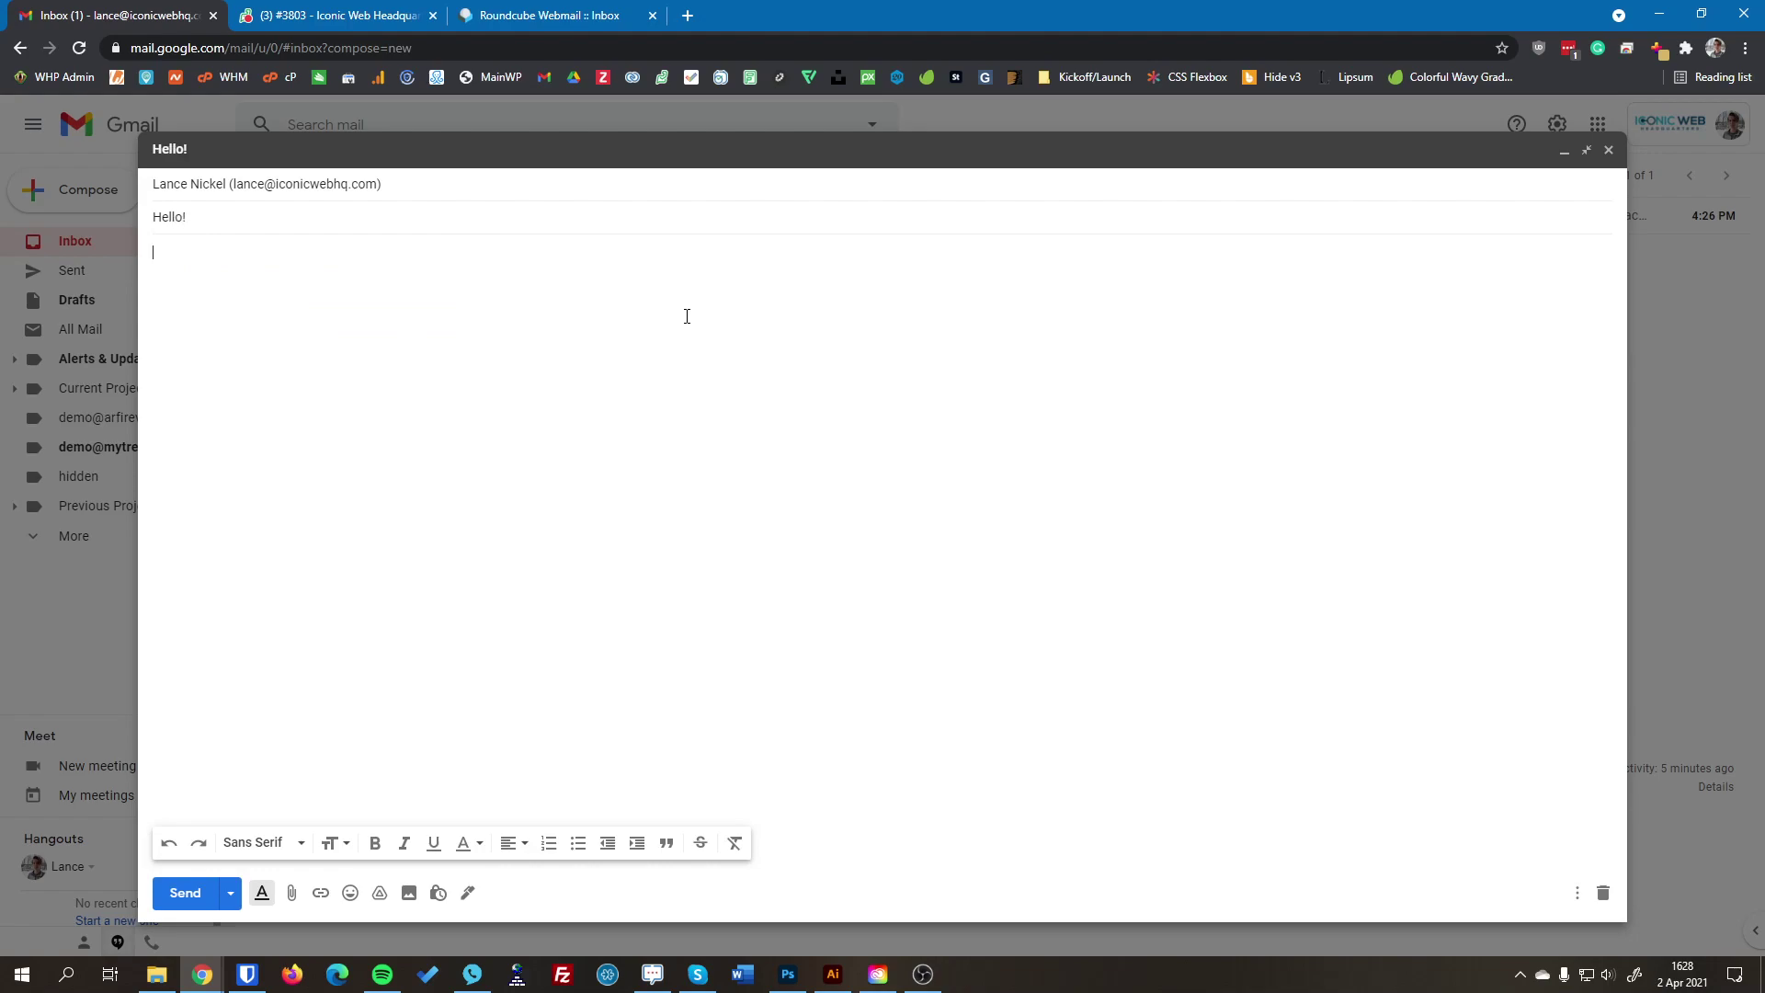
pyautogui.press('Tab')
pyautogui.write('Hello, World!')
pyautogui.hotkey('ctrl', 'Return')
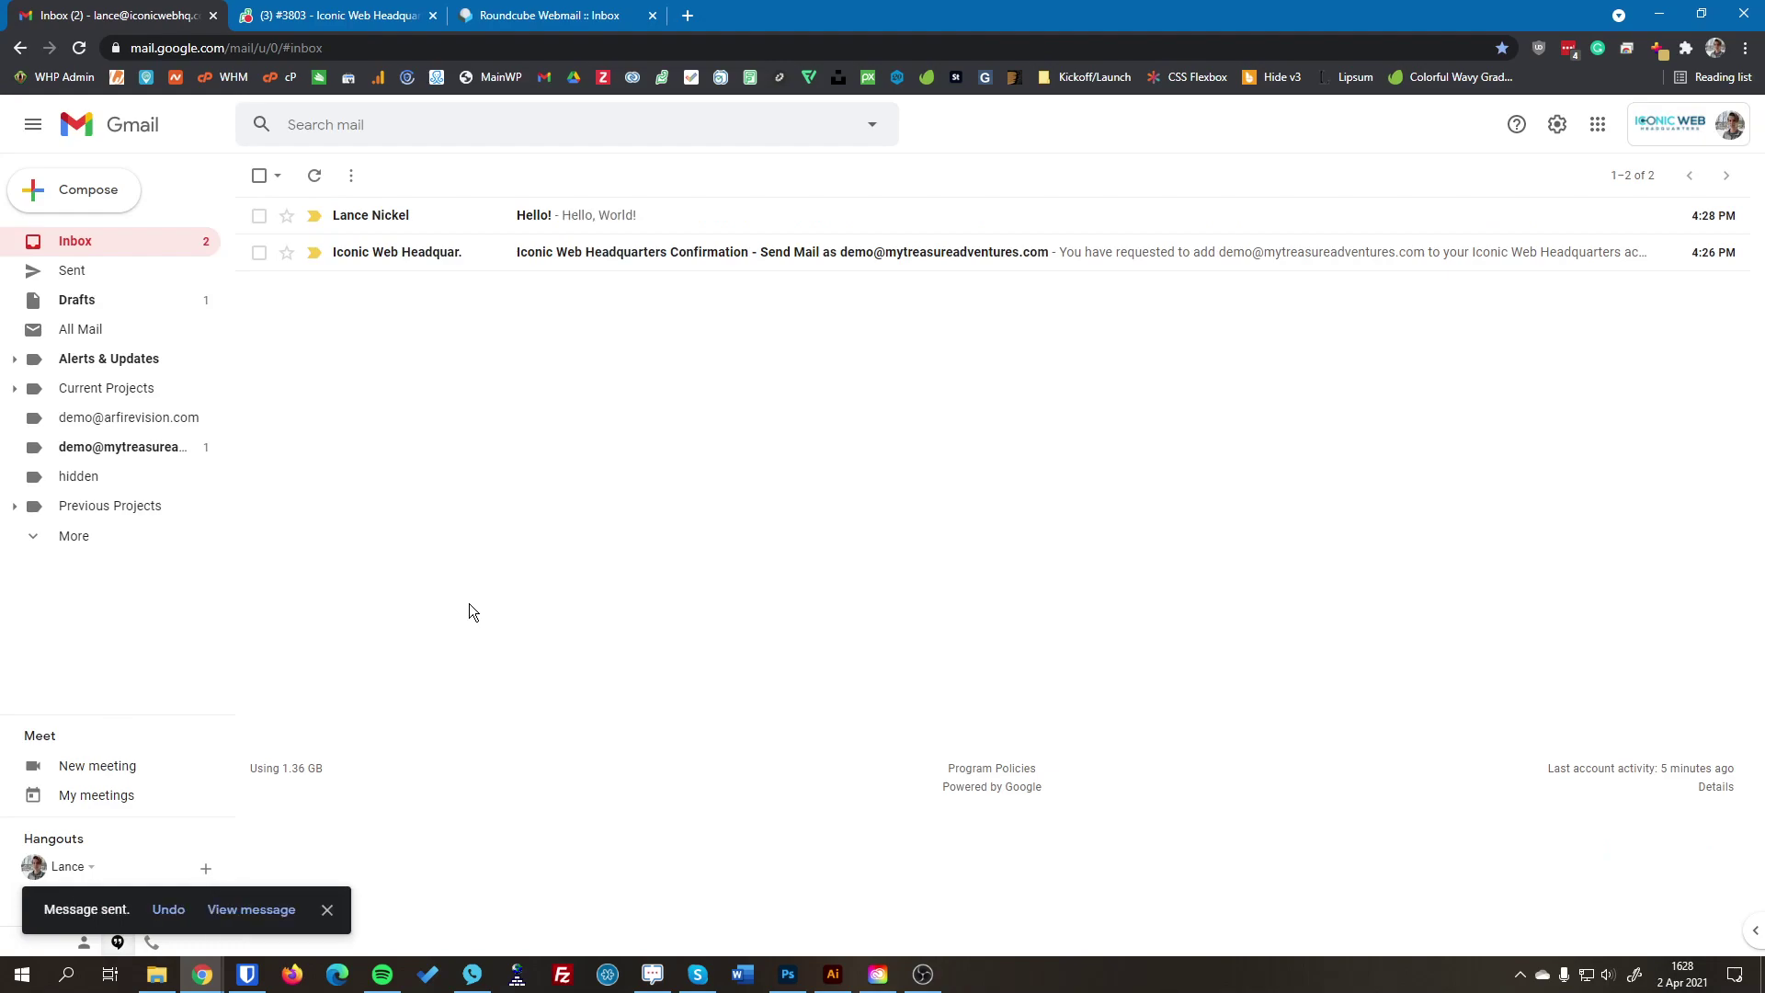
# Step: Open the Hello! message and check the alias sender and the recipient in its details
pyautogui.click(636, 217)
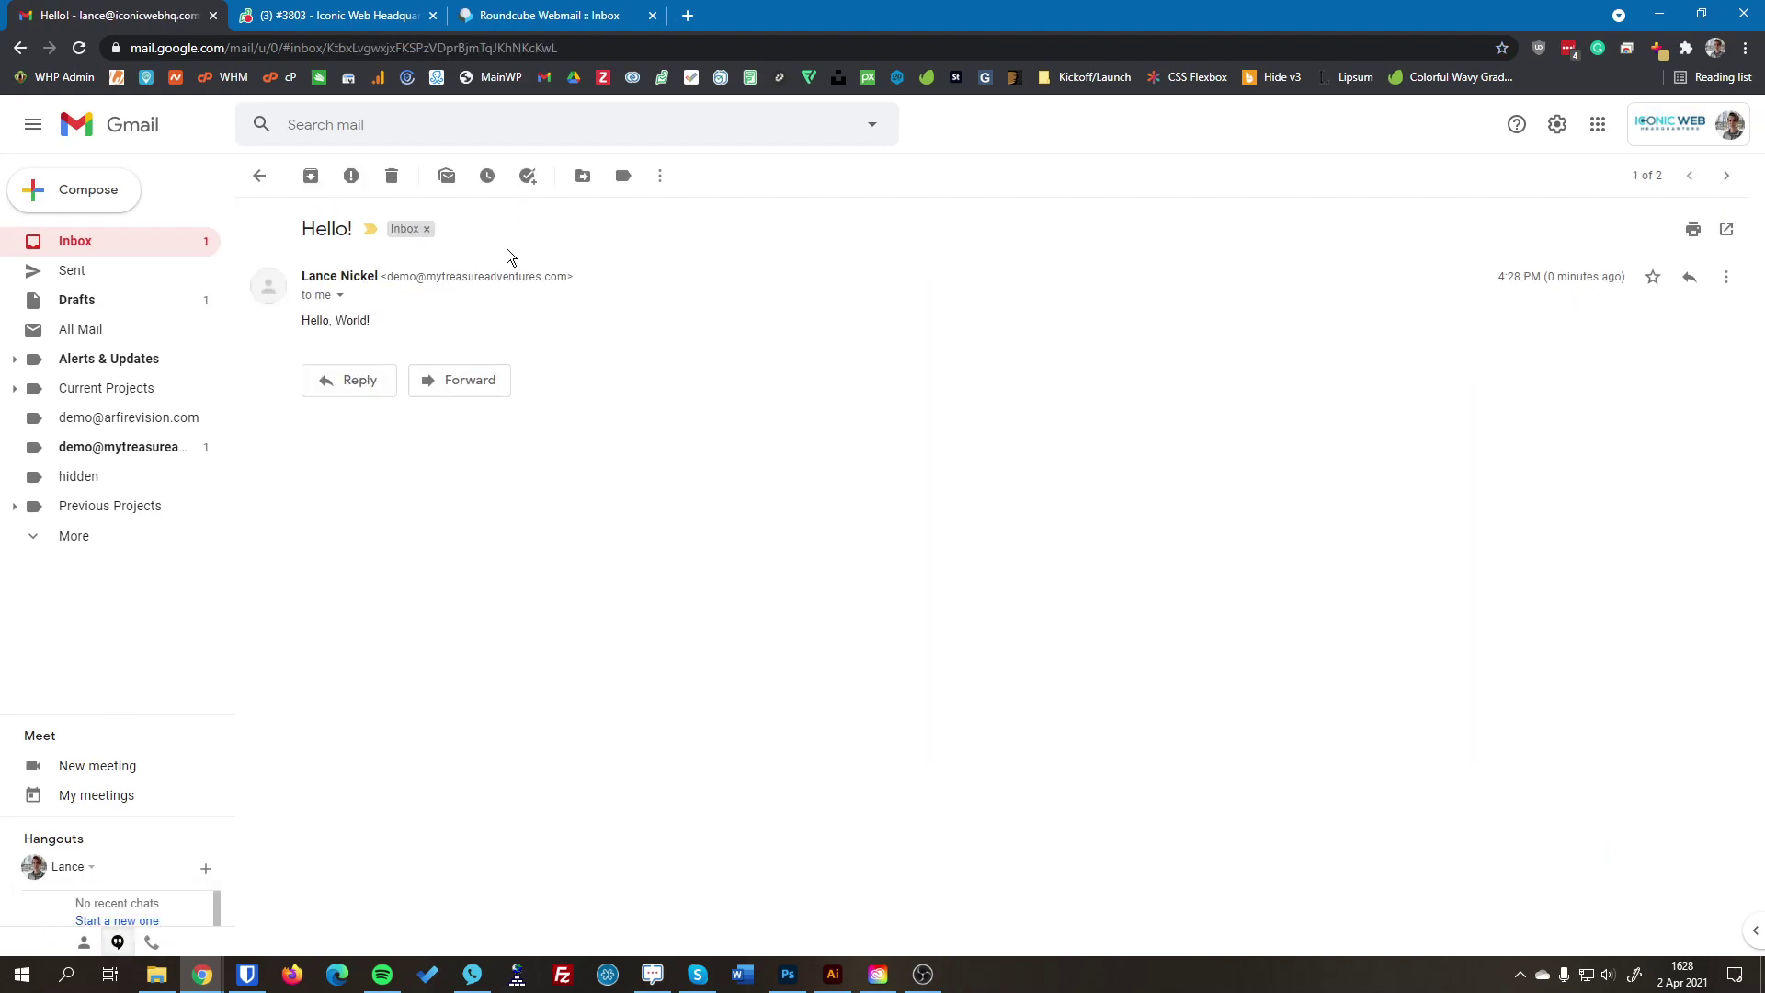
pyautogui.moveTo(379, 277); pyautogui.dragTo(575, 286)
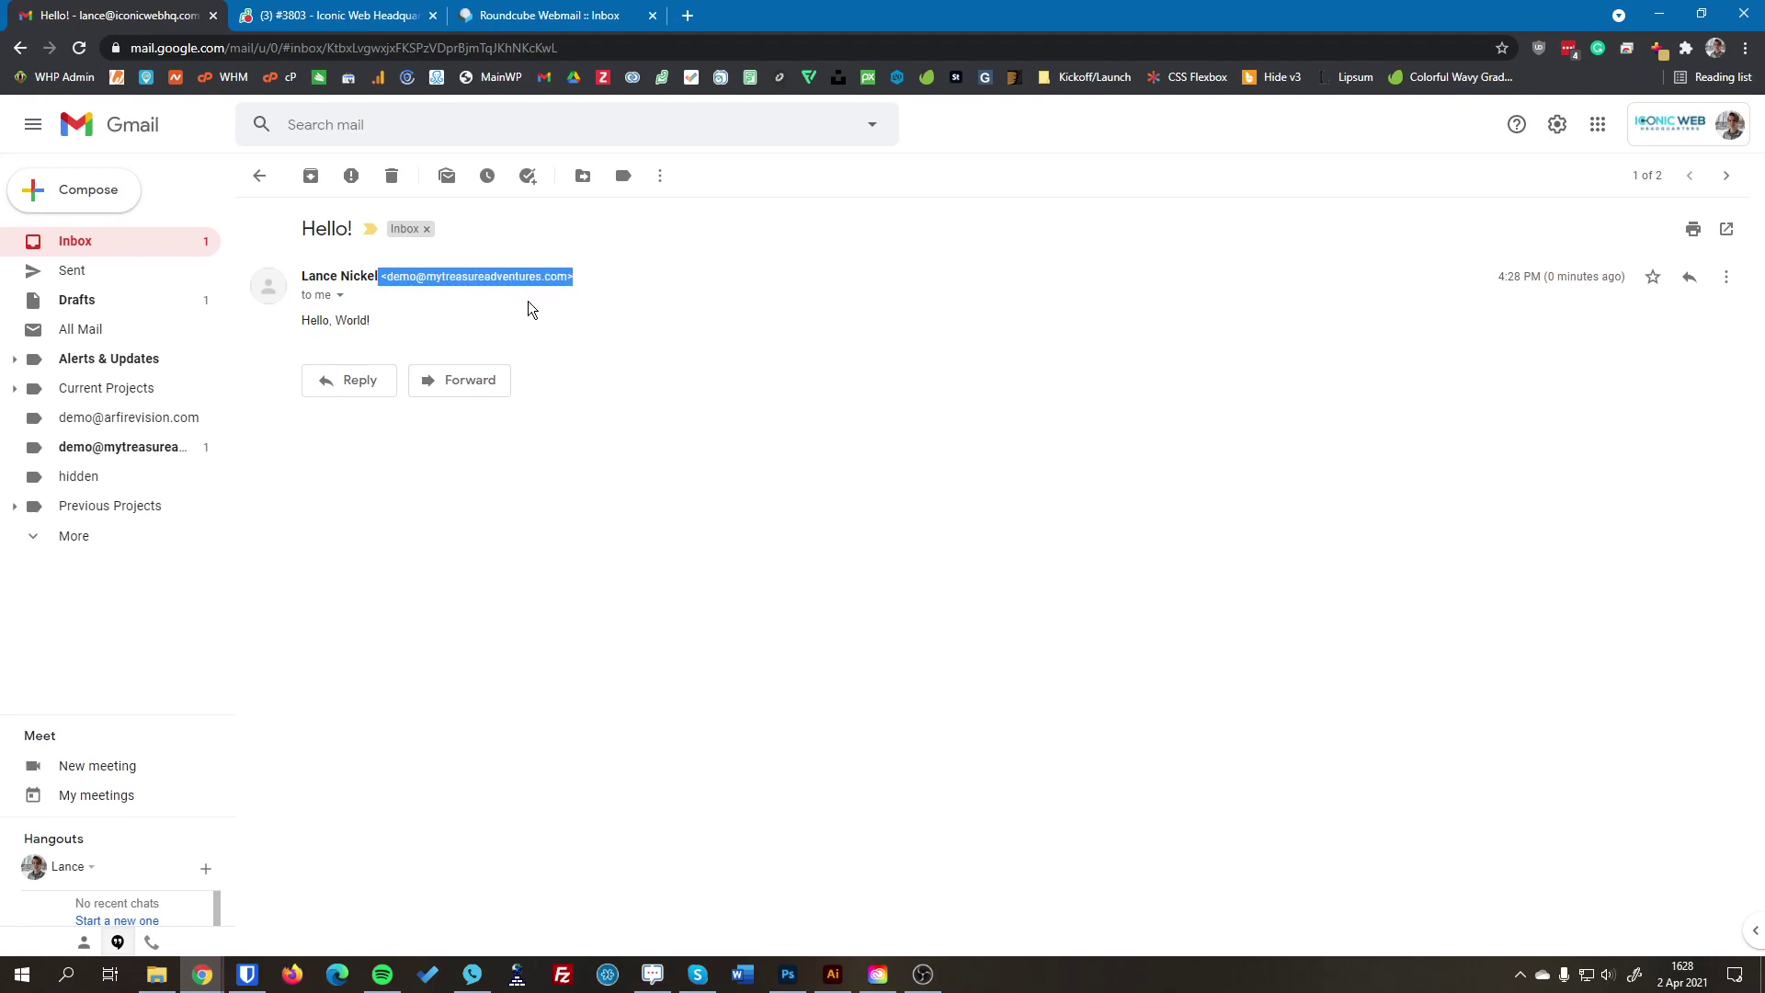
pyautogui.click(474, 292)
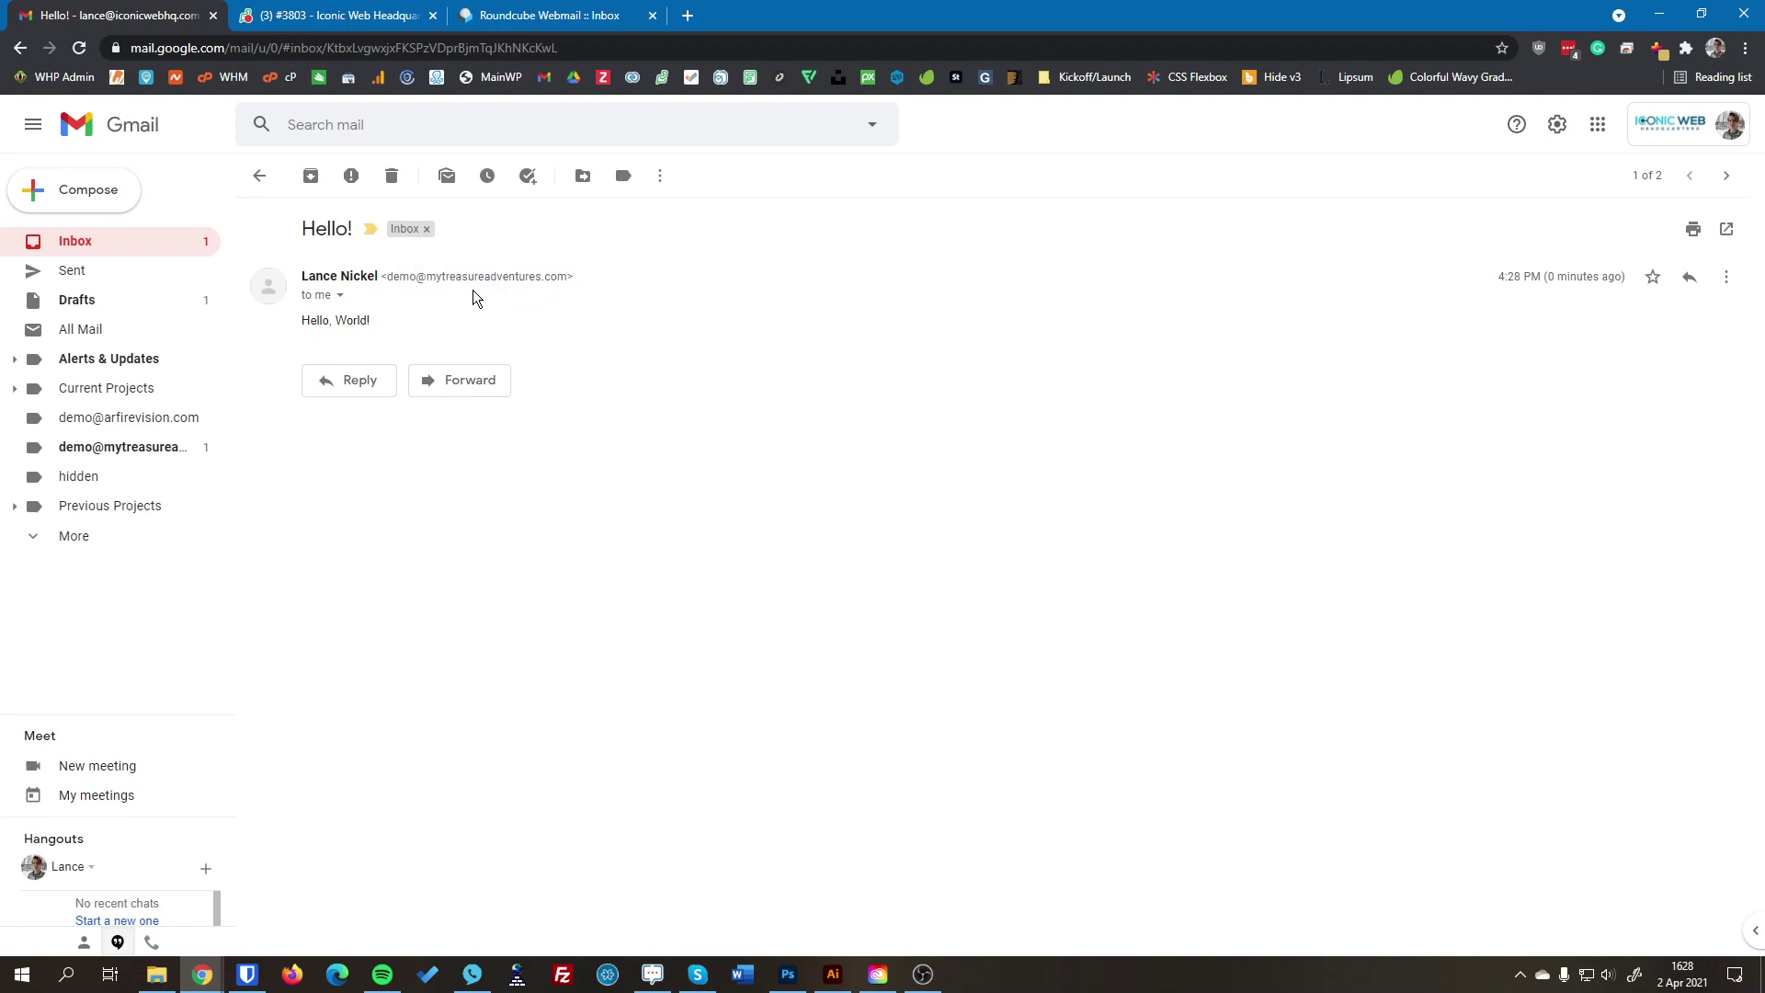
pyautogui.click(340, 295)
pyautogui.moveTo(505, 346); pyautogui.dragTo(662, 357)
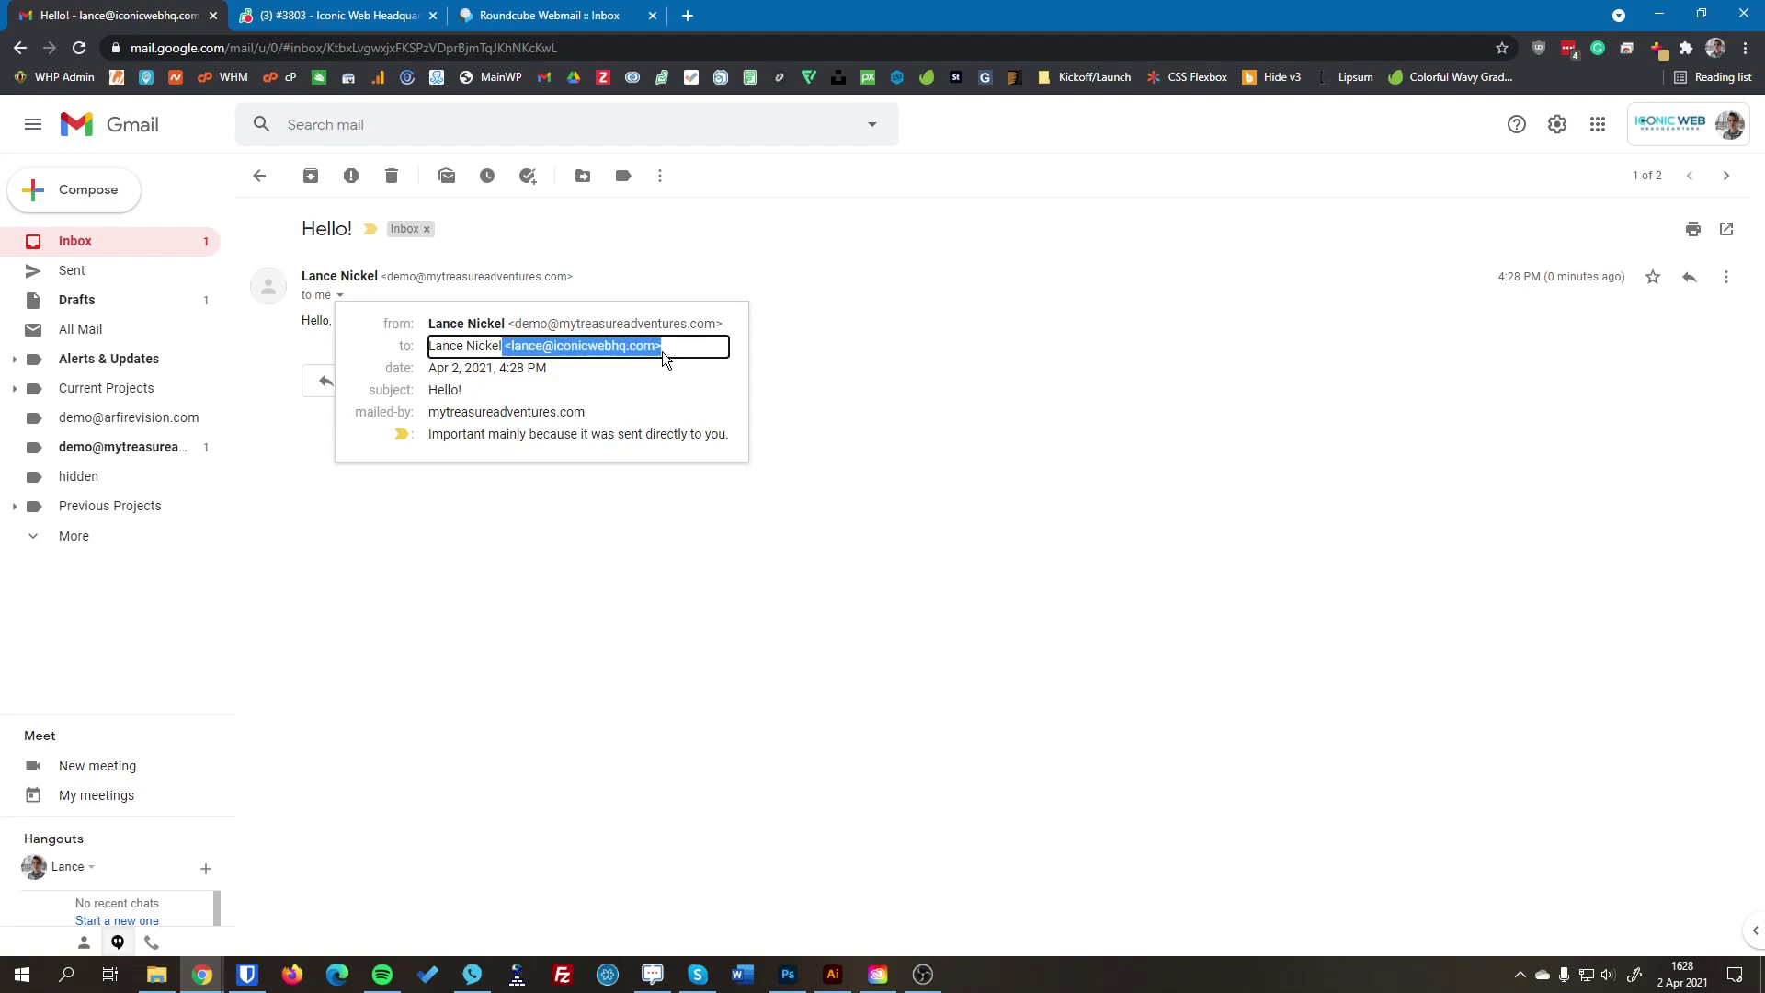
pyautogui.click(914, 350)
# Step: Send the reply 'Hello, to you yoo!' to the Hello! message
pyautogui.click(354, 379)
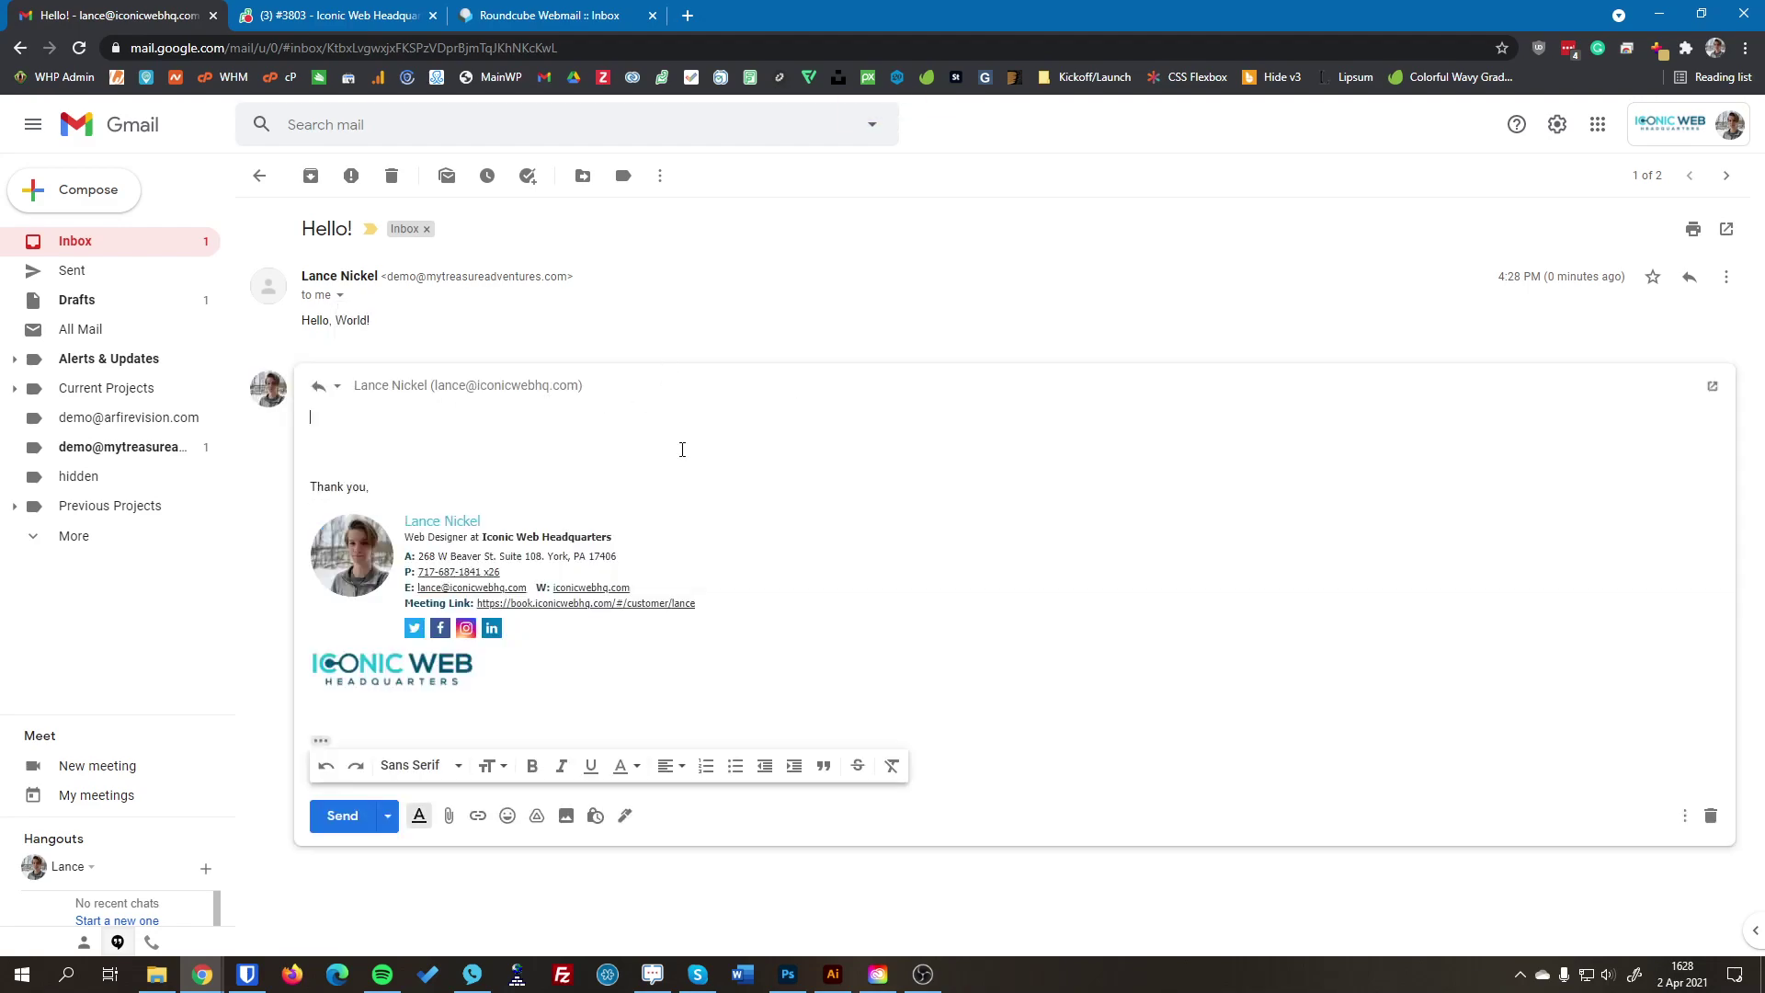
pyautogui.write('Hello, to you y')
pyautogui.write('oo!')
pyautogui.click(348, 821)
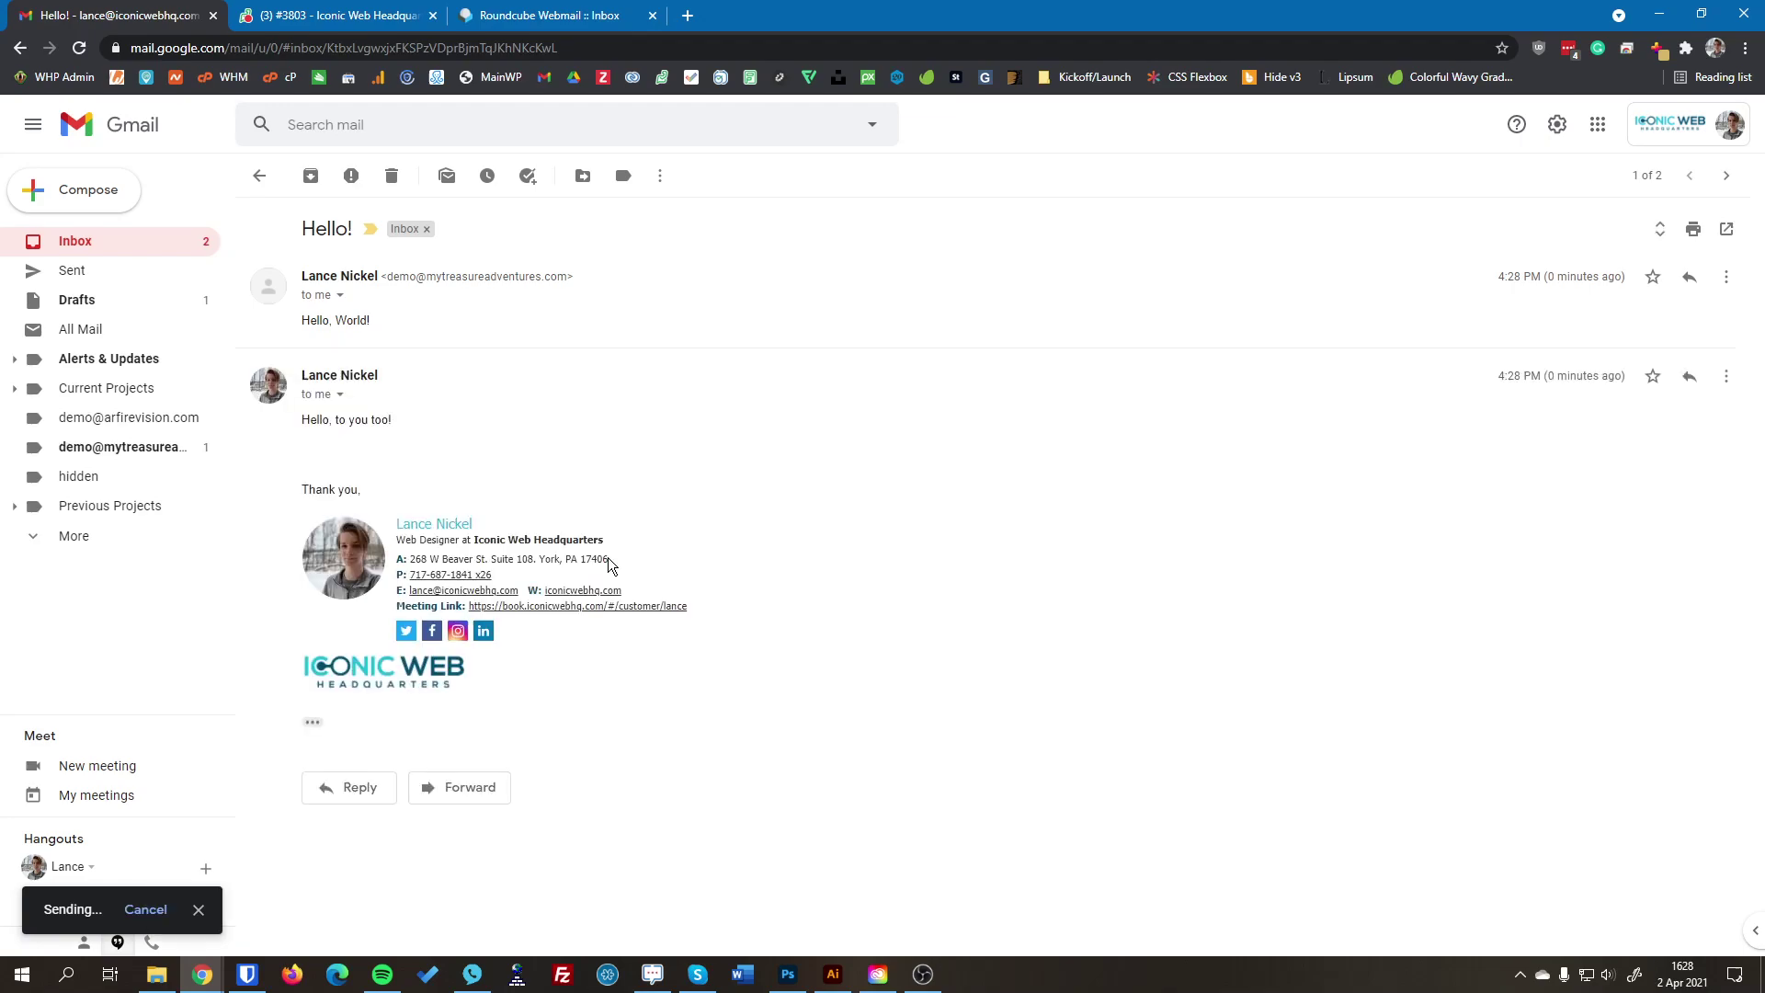
# Step: Reopen the Hello! conversation from the inbox and expand the original Hello, World! message
pyautogui.click(261, 178)
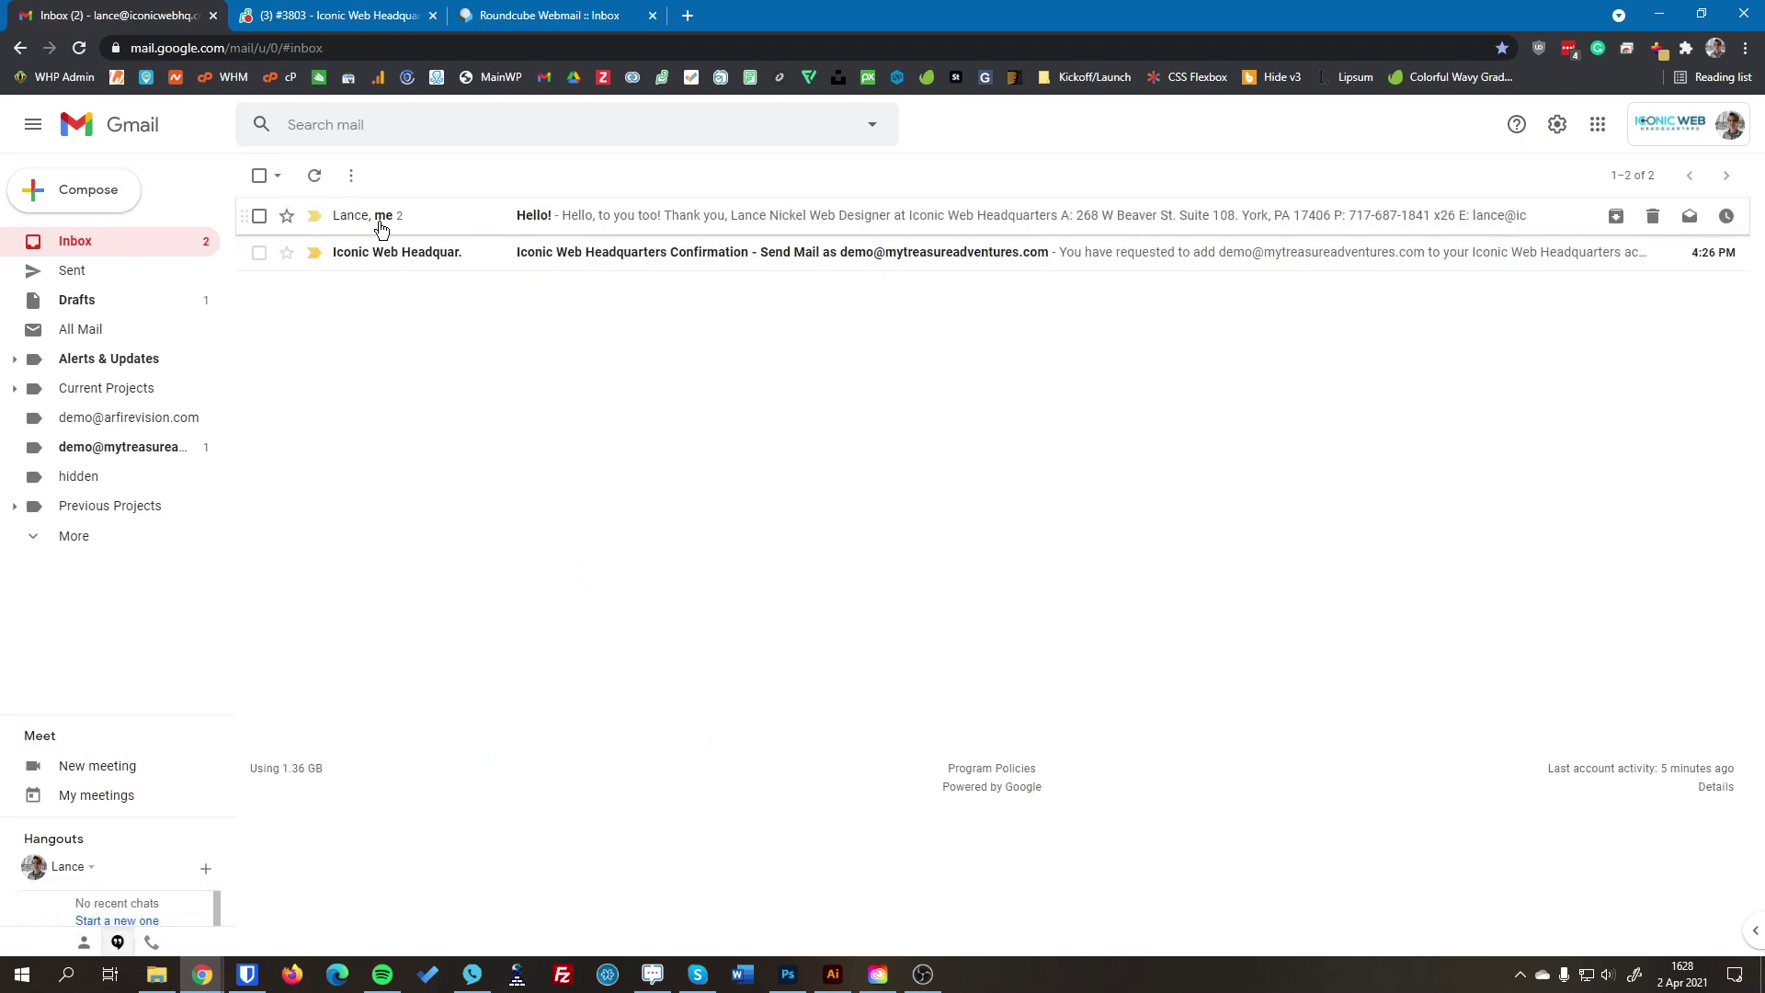
pyautogui.click(685, 221)
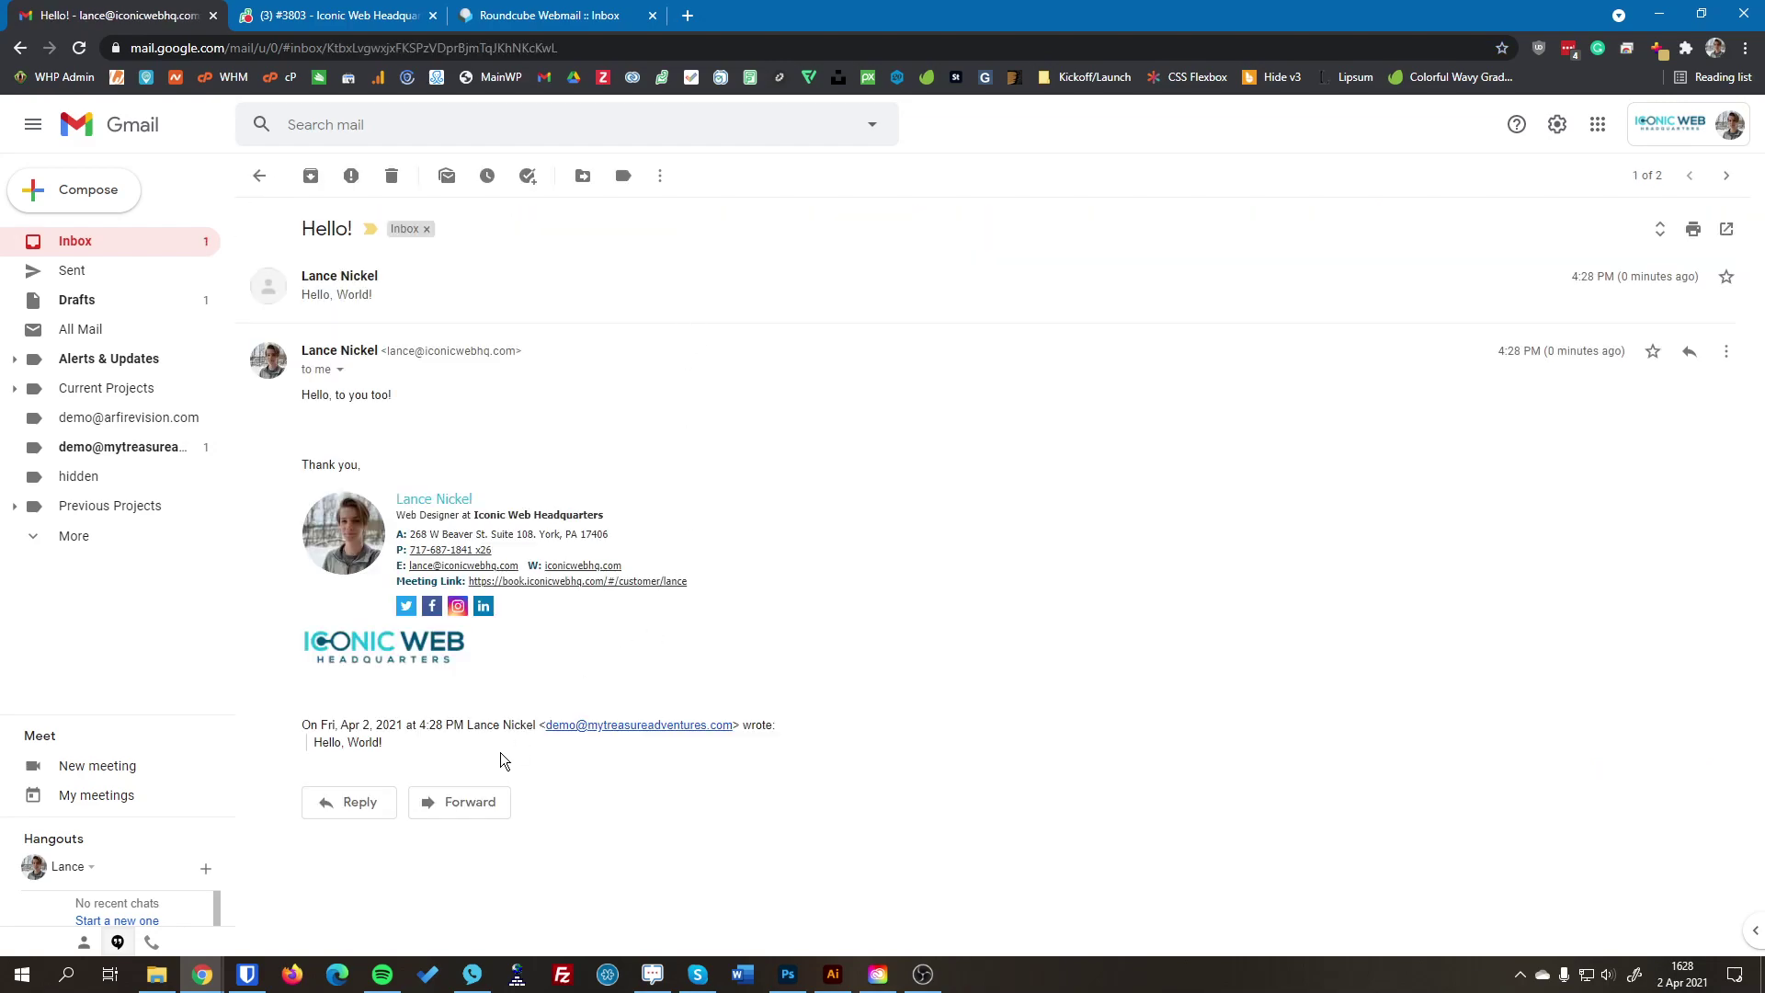
pyautogui.click(360, 296)
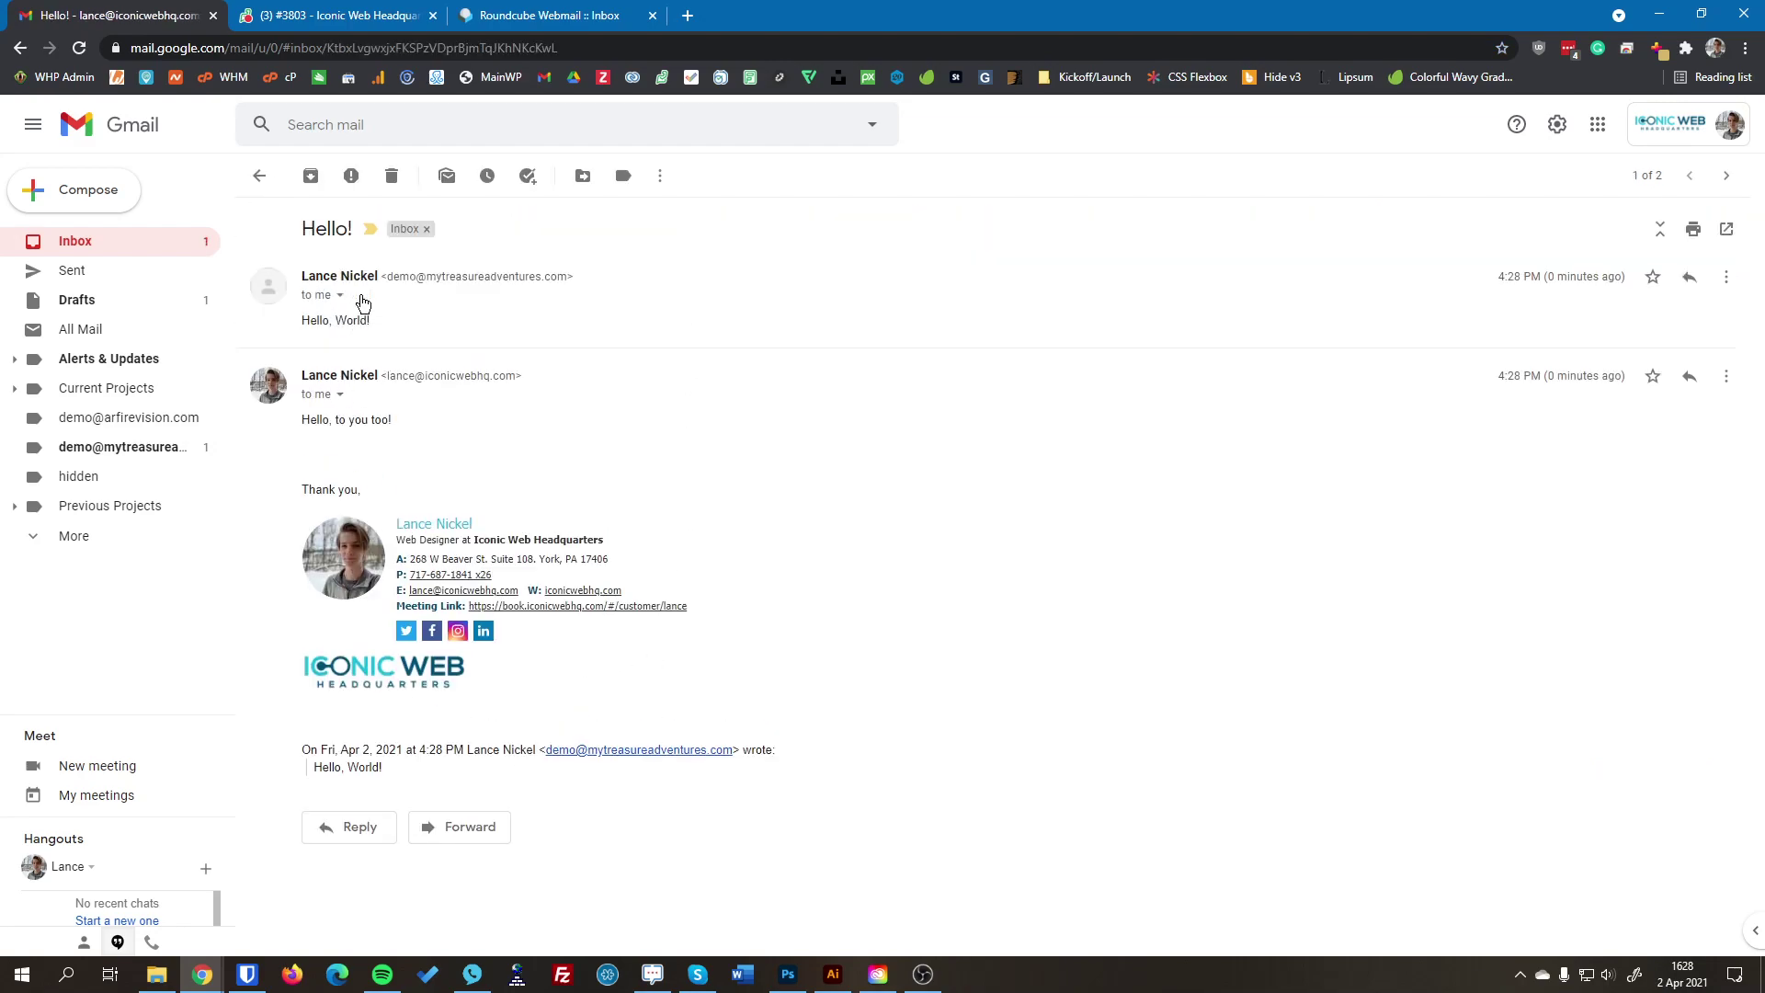